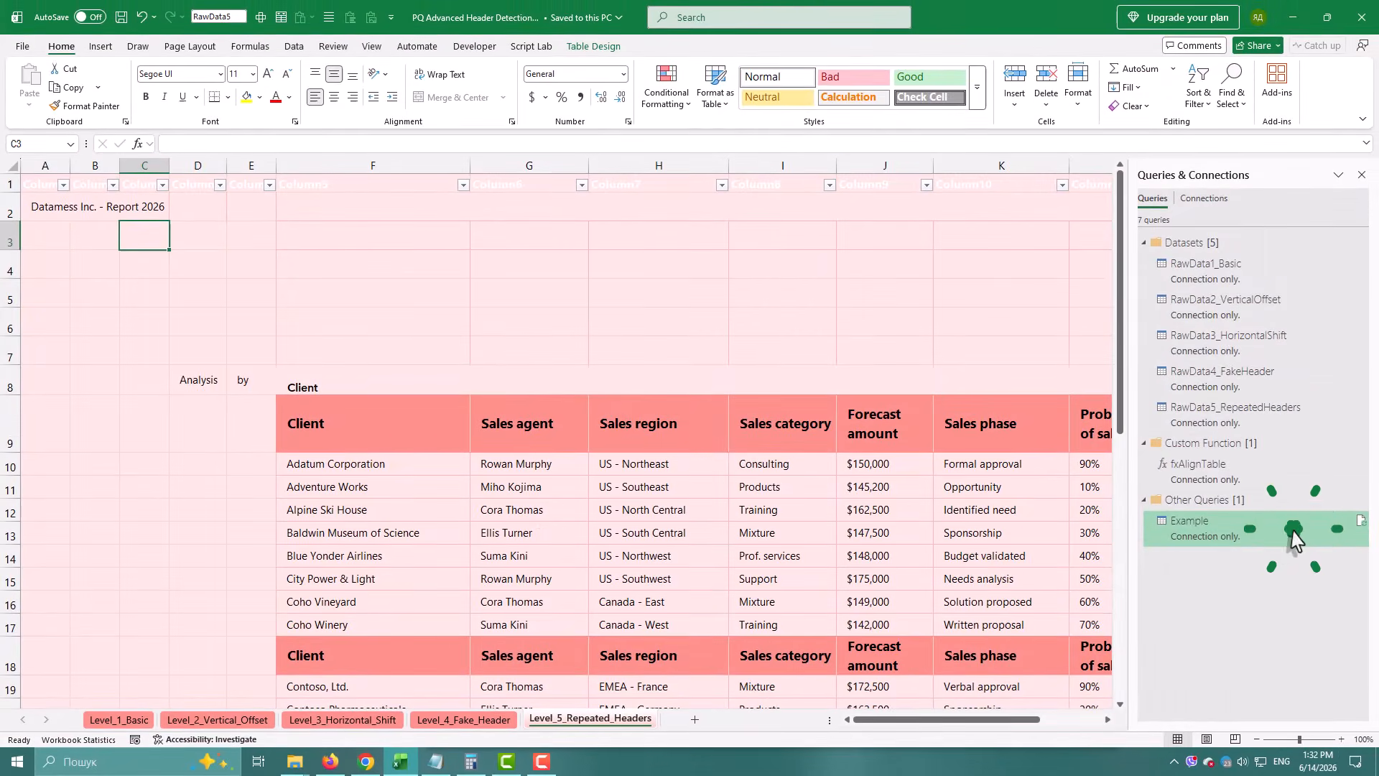
# - Open the Example query in the Power Query Editor and inspect the header row and the rows above it
pyautogui.doubleClick(1293, 529)
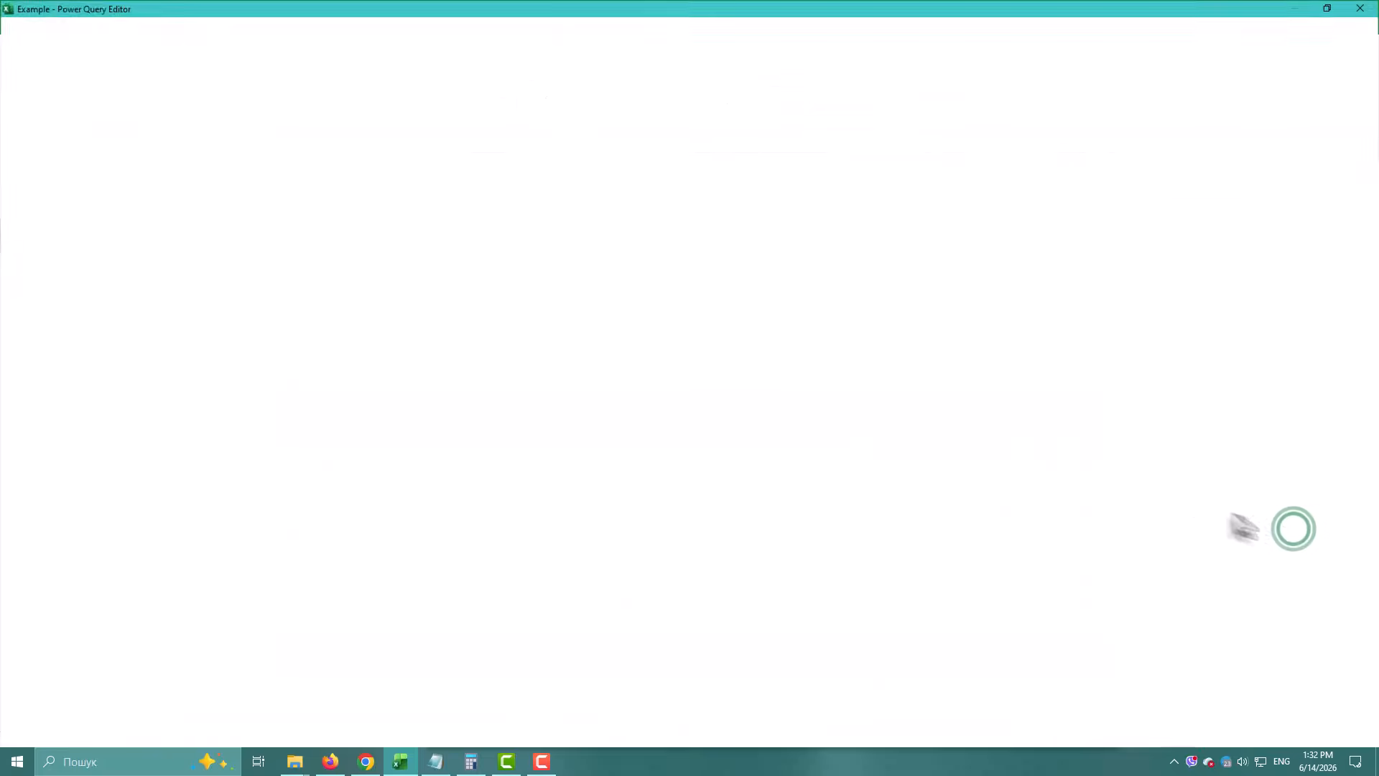
pyautogui.click(517, 246)
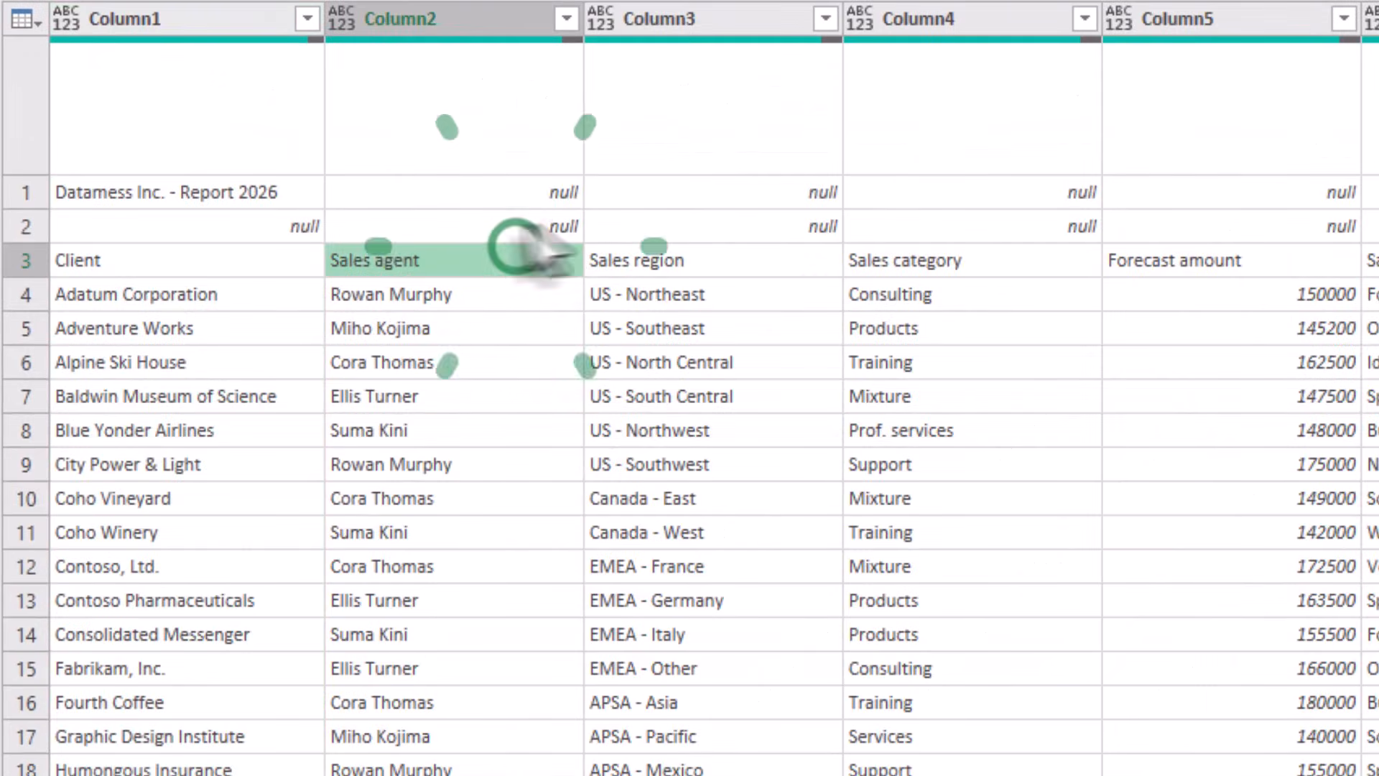
pyautogui.click(123, 260)
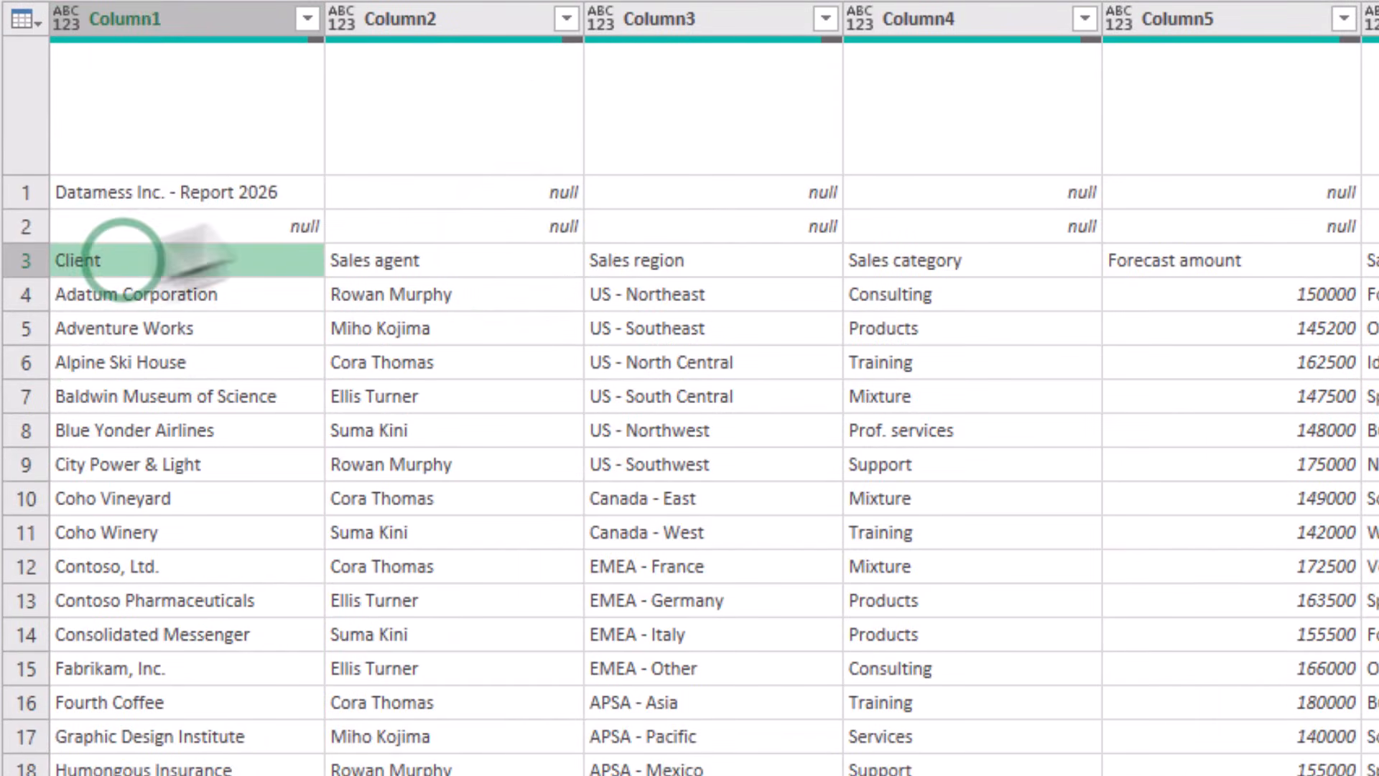
pyautogui.click(229, 226)
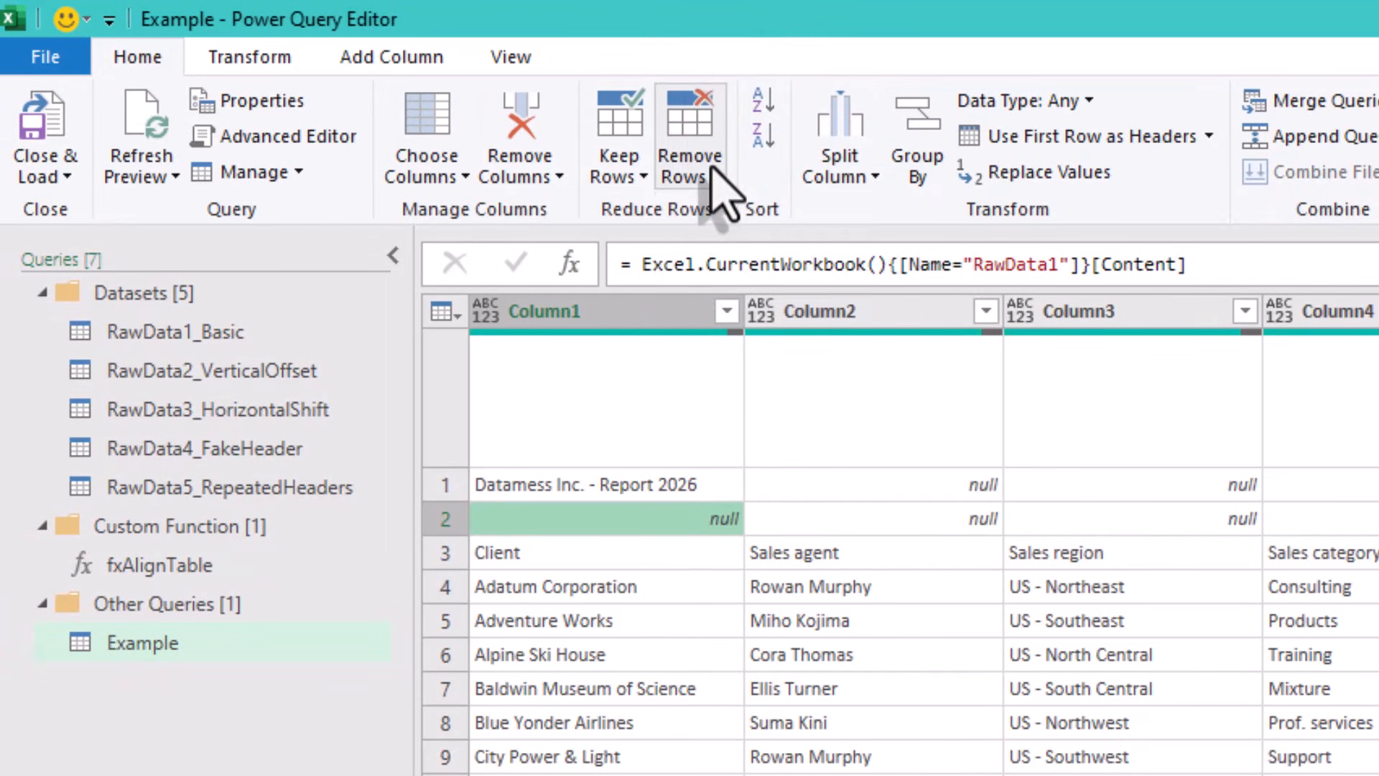
# - Remove the top 2 rows from the Example query
pyautogui.click(711, 169)
pyautogui.click(741, 205)
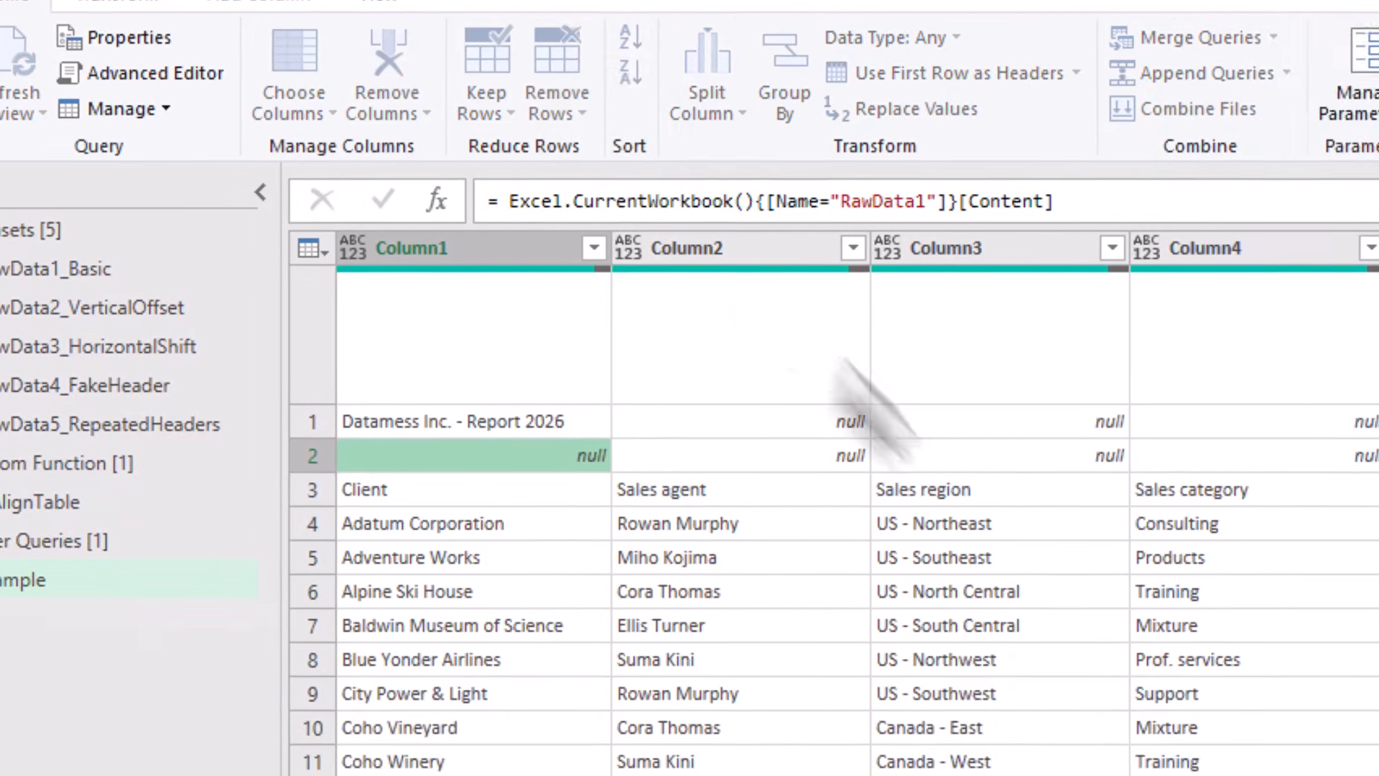
pyautogui.write('2')
pyautogui.click(931, 500)
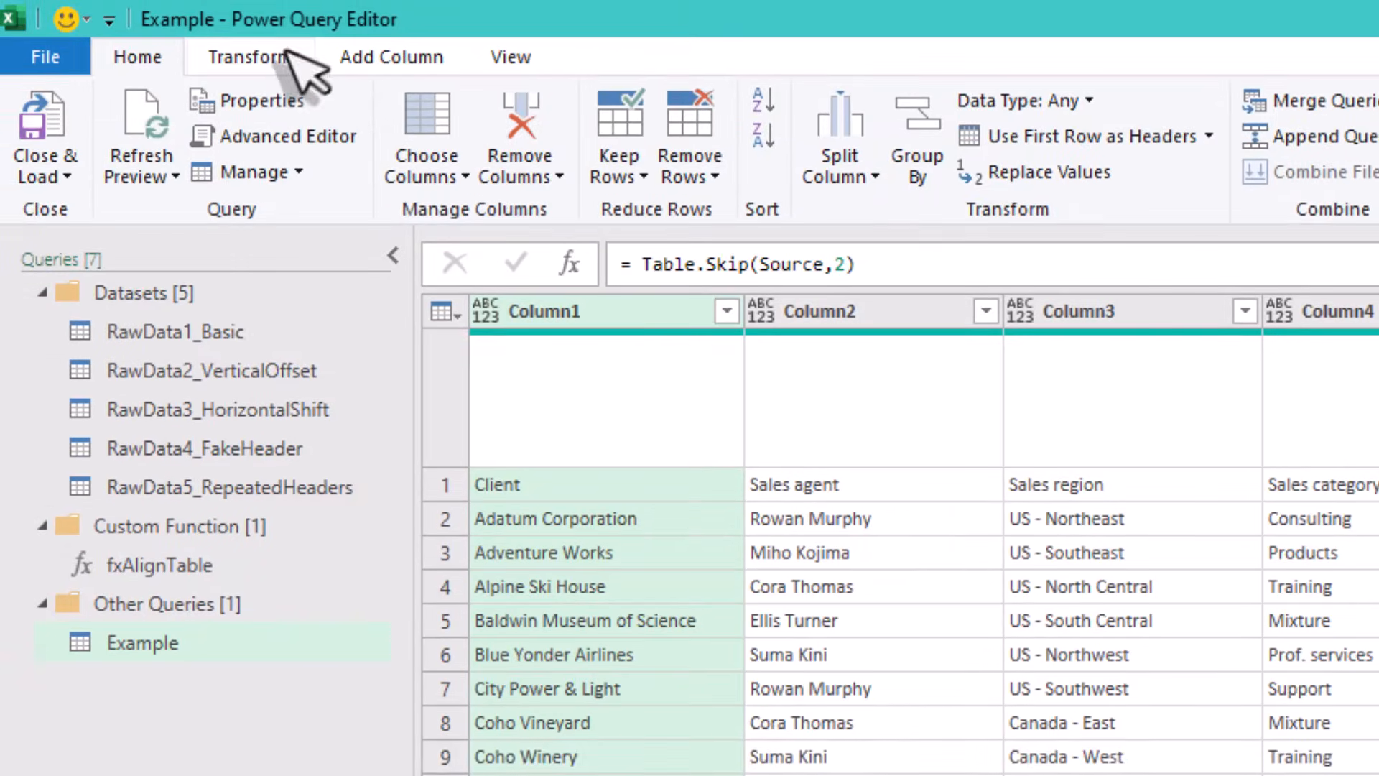
# - Promote the first row of the table to column headers
pyautogui.click(284, 51)
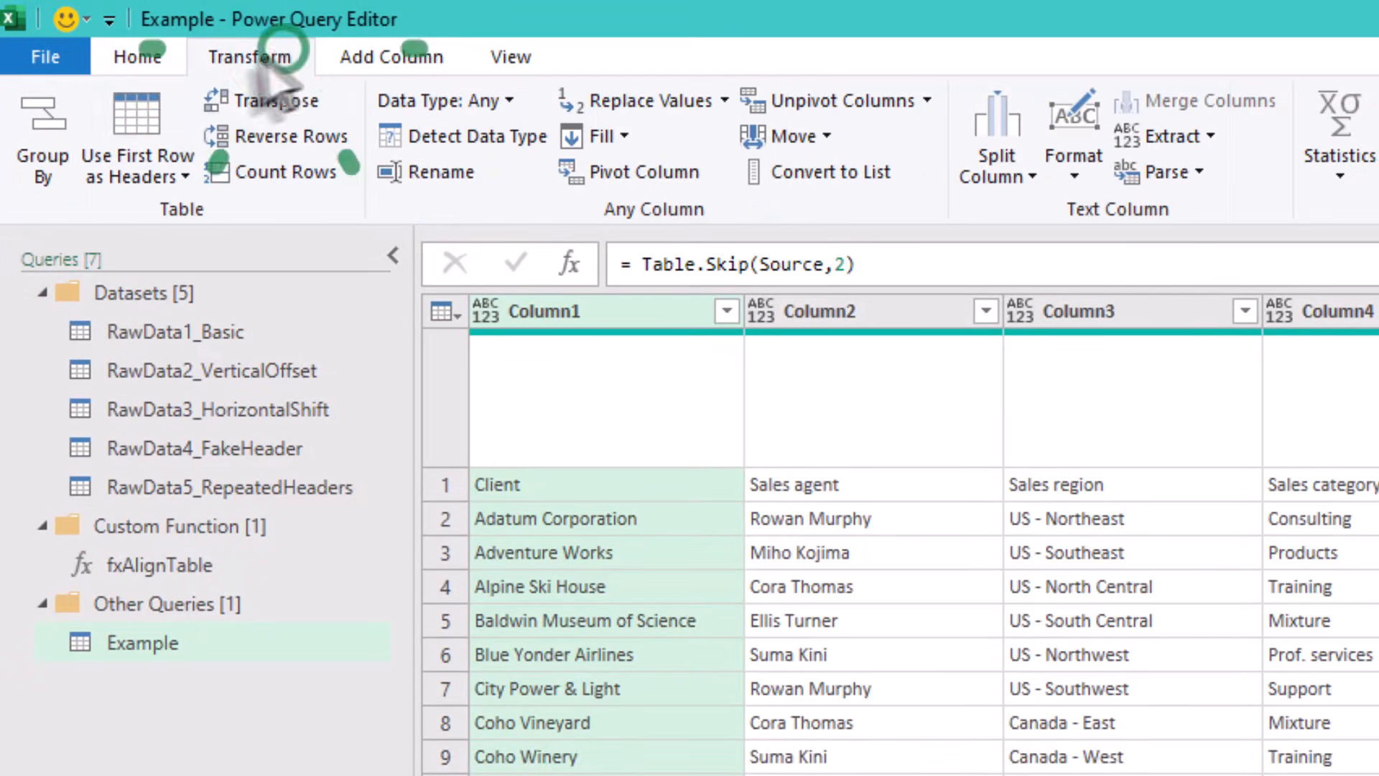
pyautogui.click(136, 125)
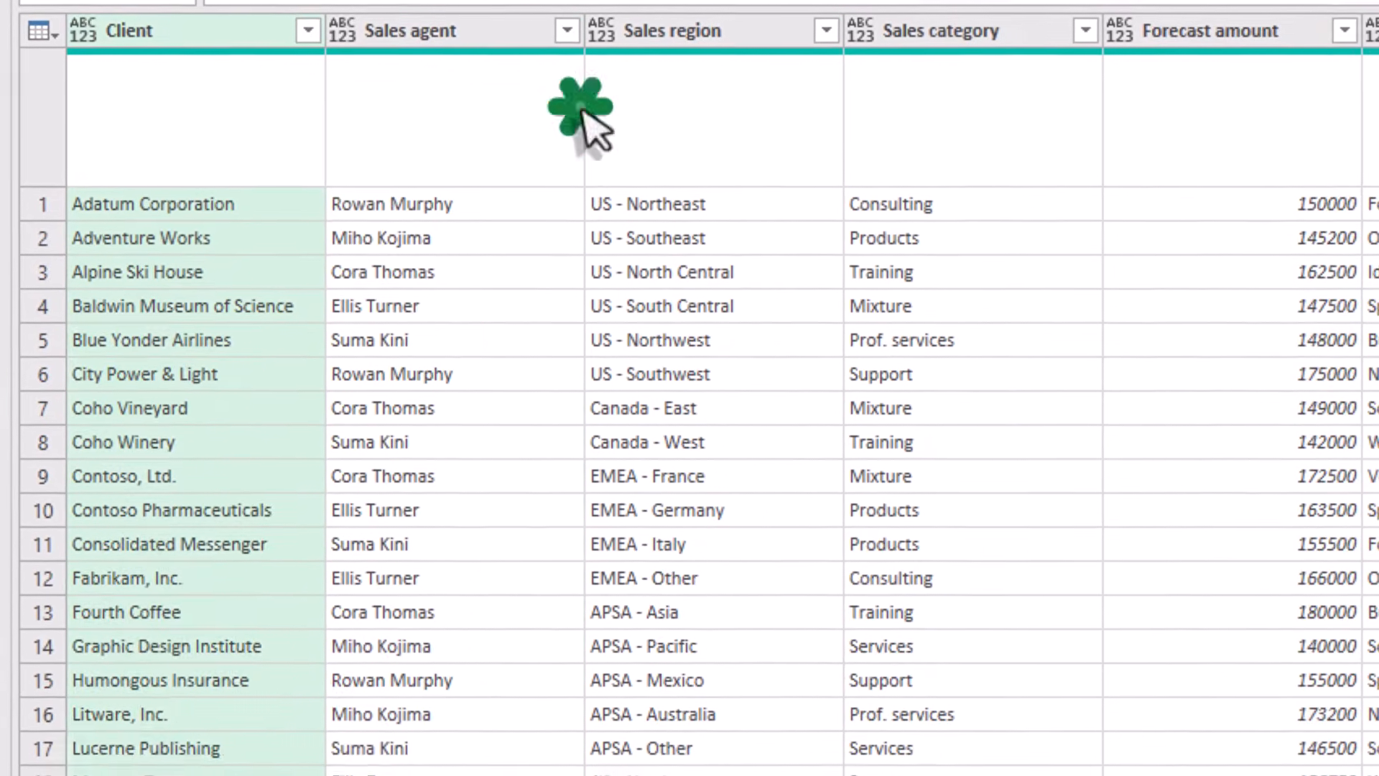
pyautogui.click(582, 115)
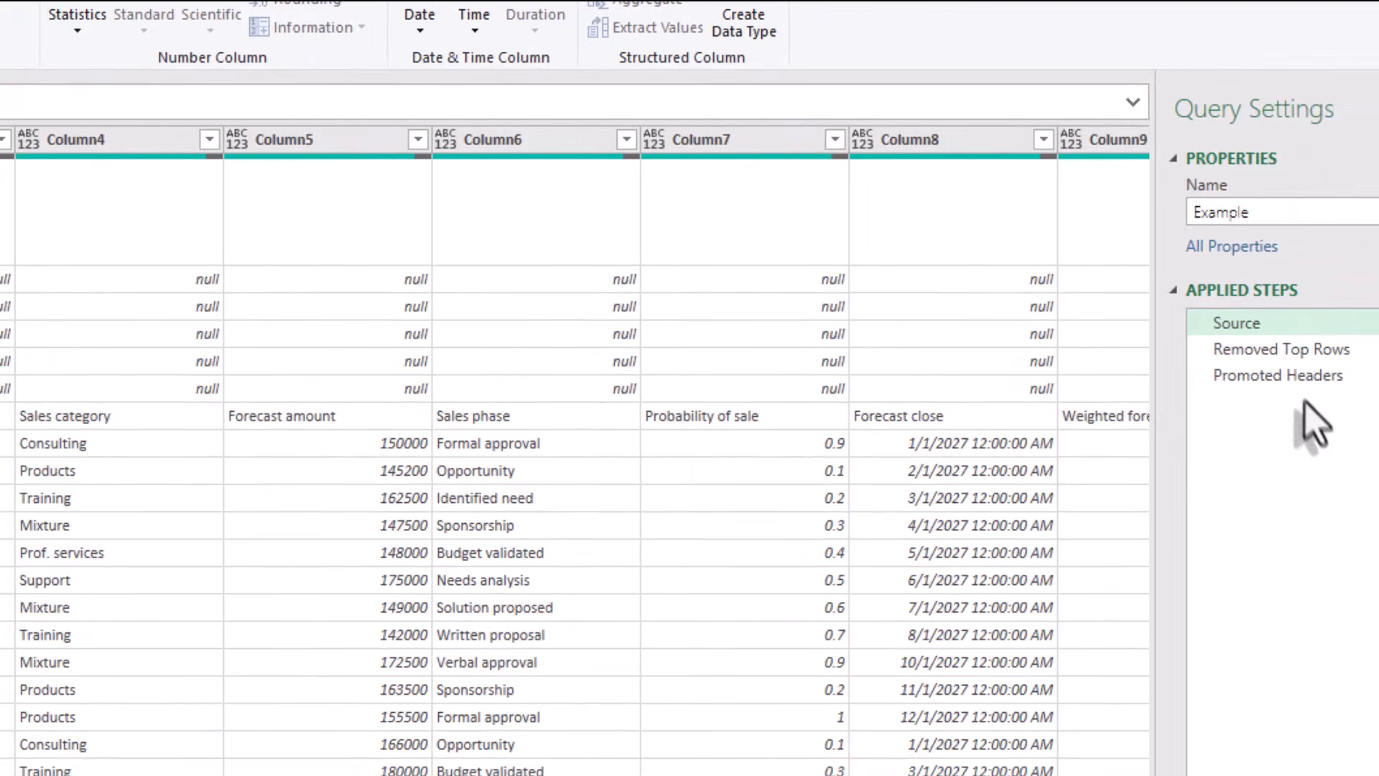
# - Replace the fixed row count in the Removed Top Rows formula with the condition each [Column1]<>"Client"
pyautogui.click(1268, 373)
pyautogui.click(1213, 350)
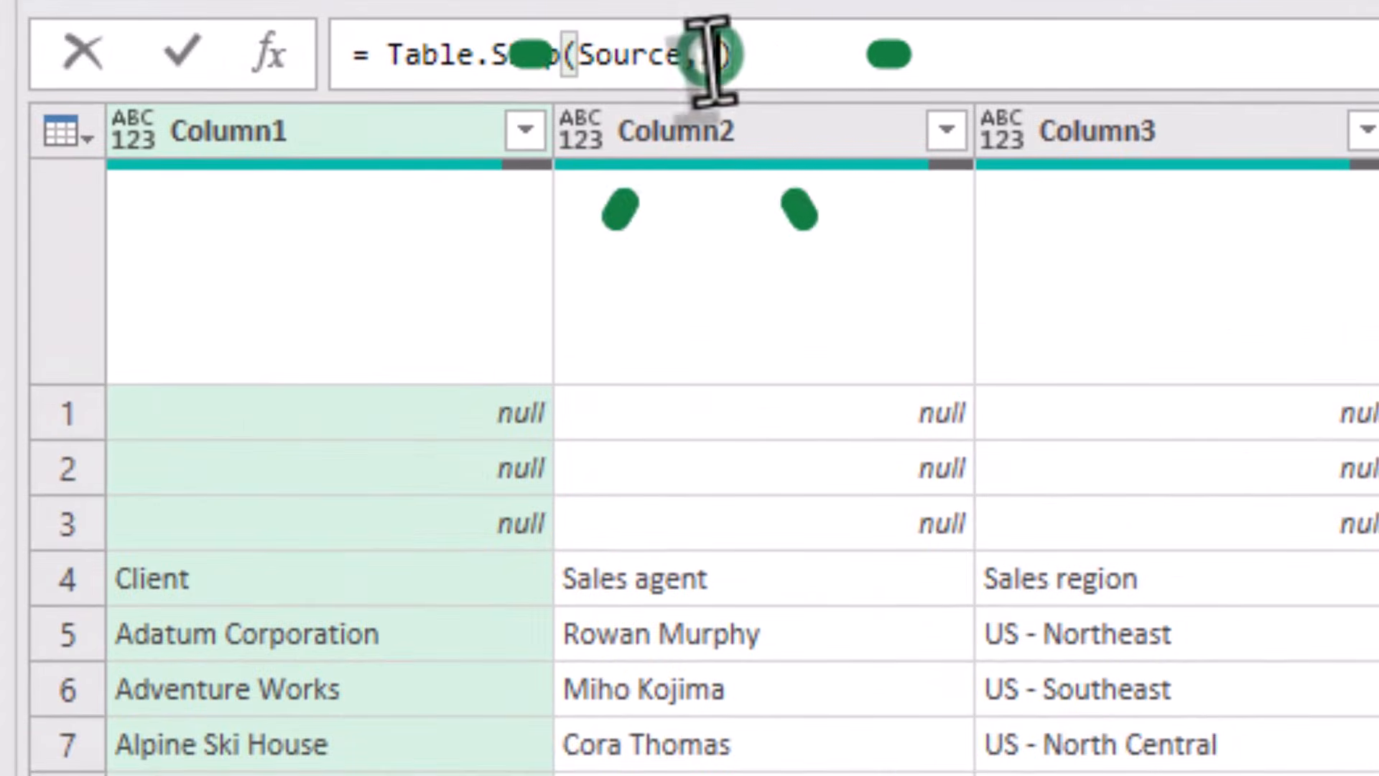
pyautogui.doubleClick(711, 56)
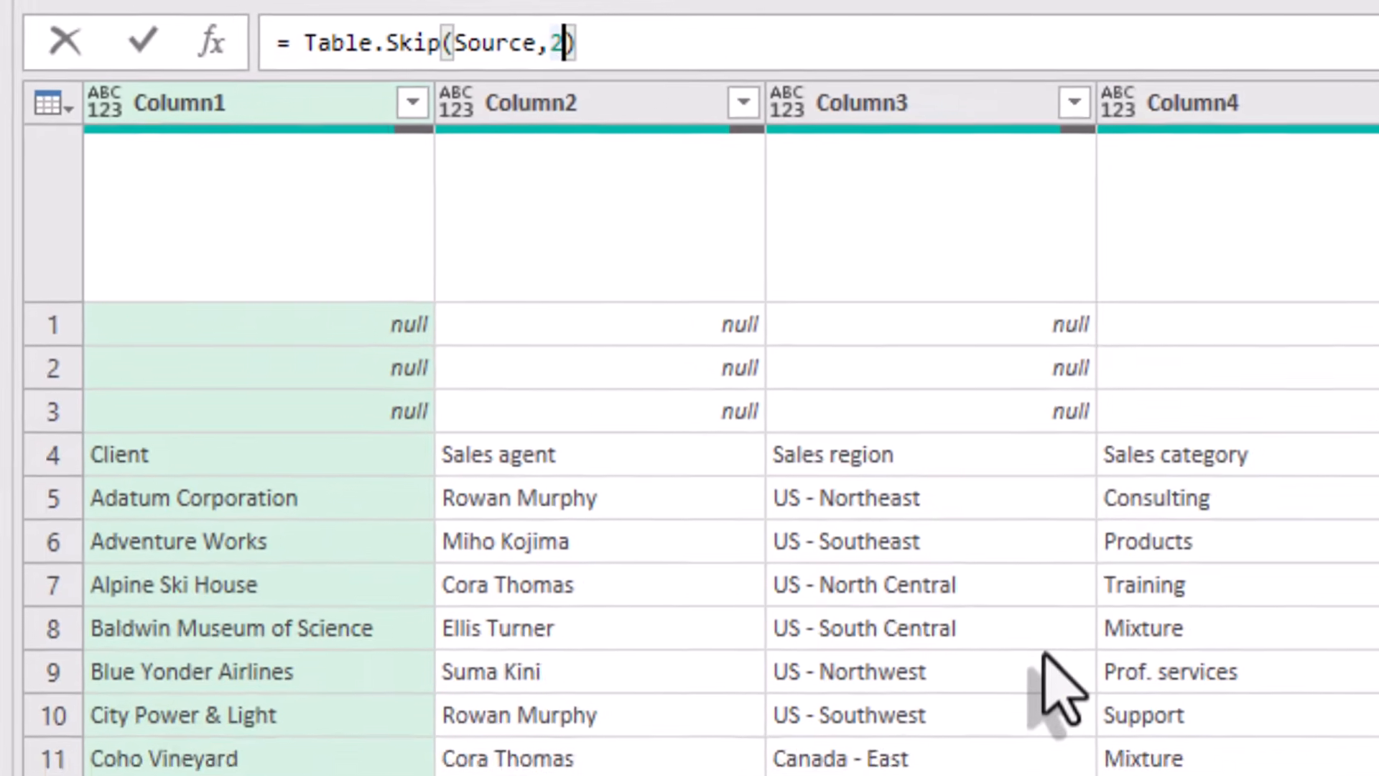
pyautogui.press('BackSpace')
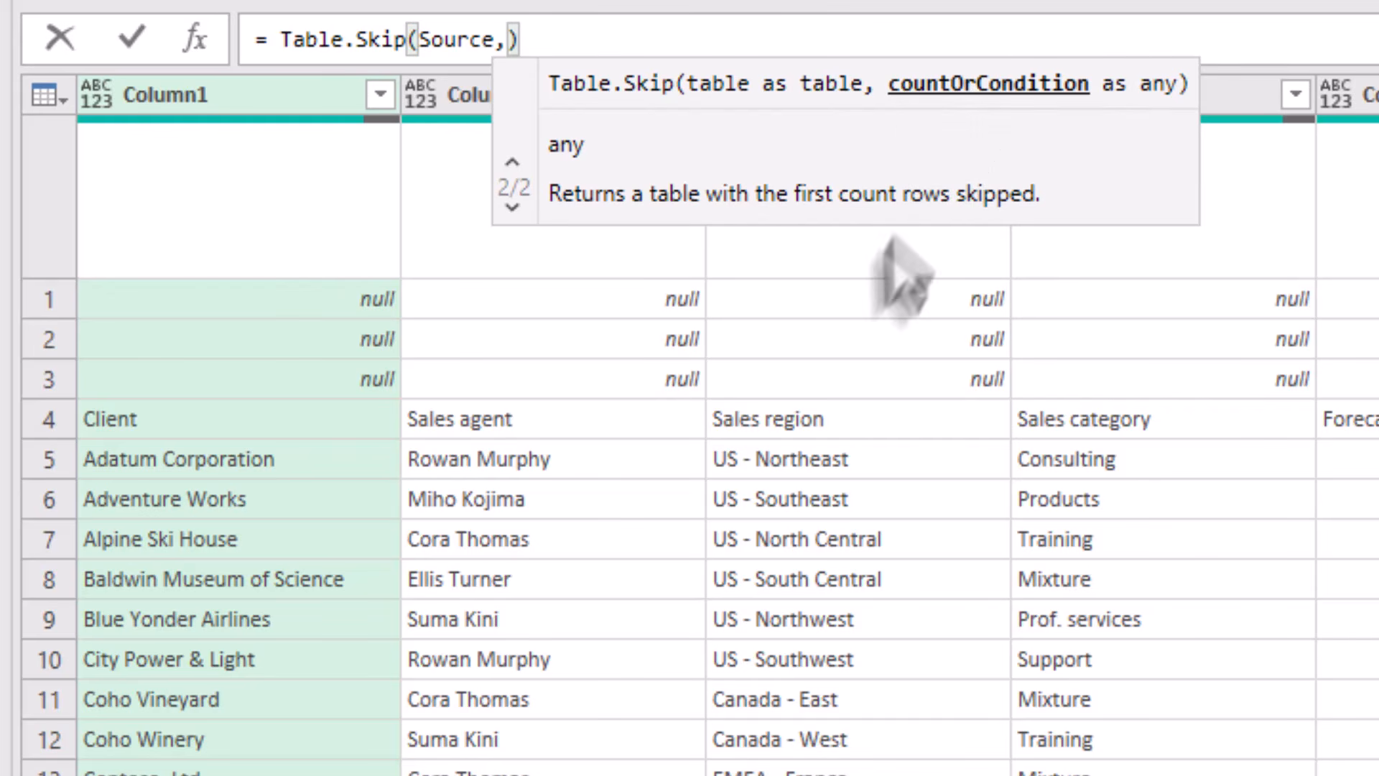
pyautogui.write('eac')
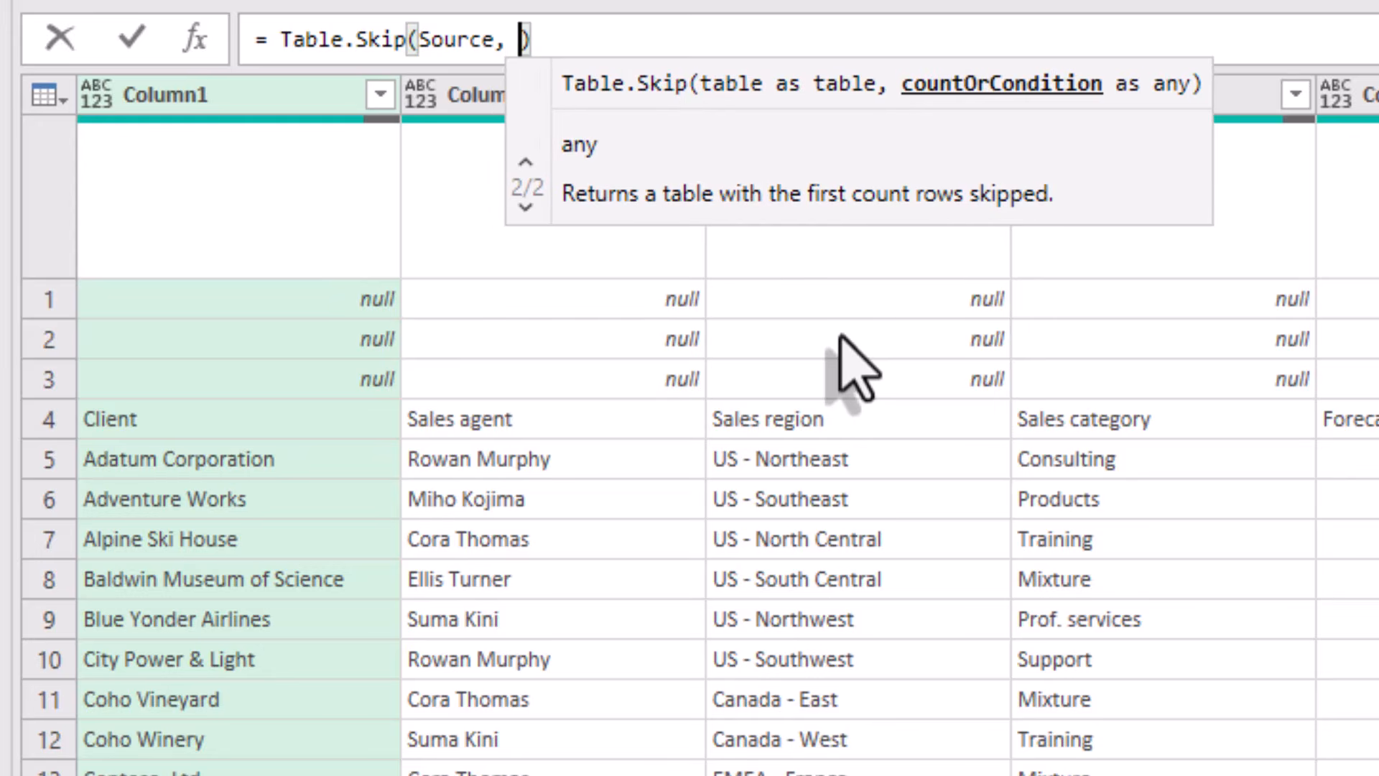
pyautogui.write('h ')
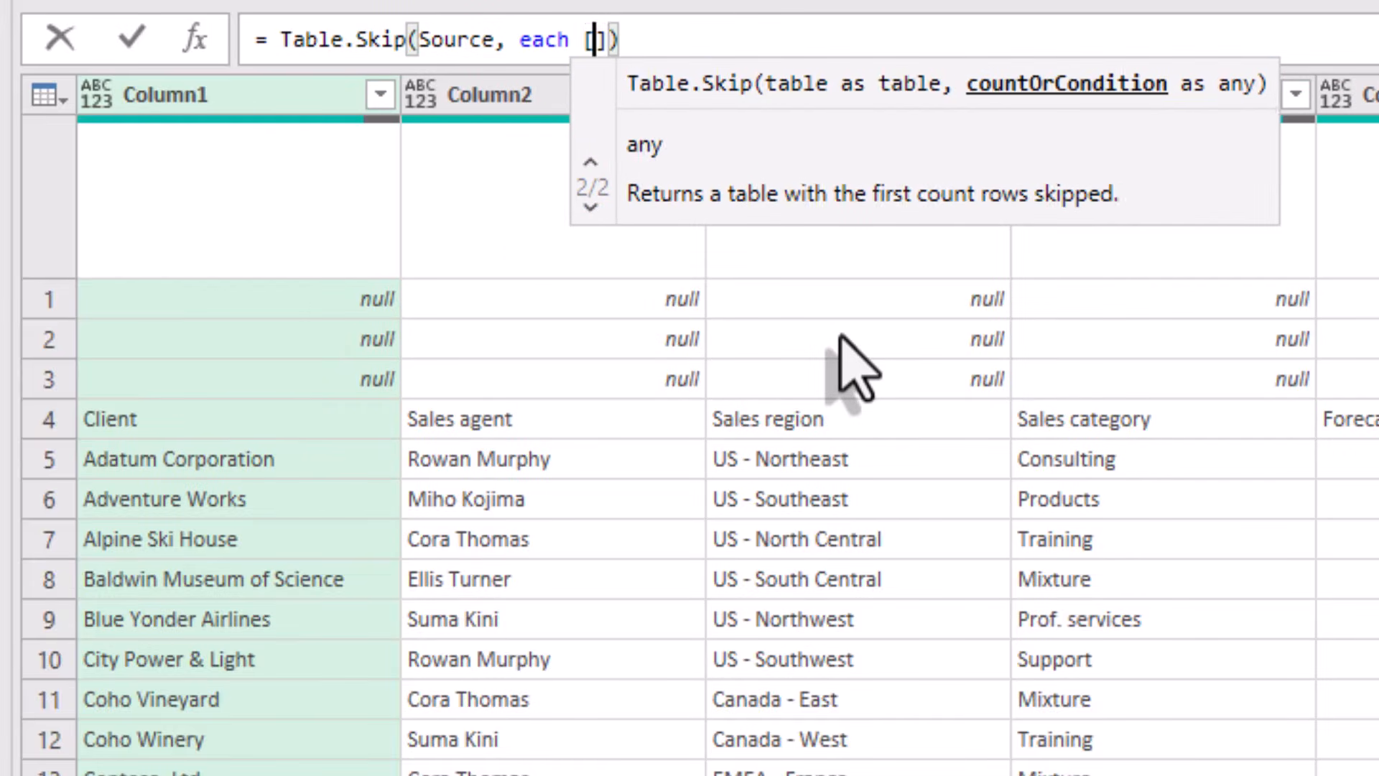
pyautogui.write('[')
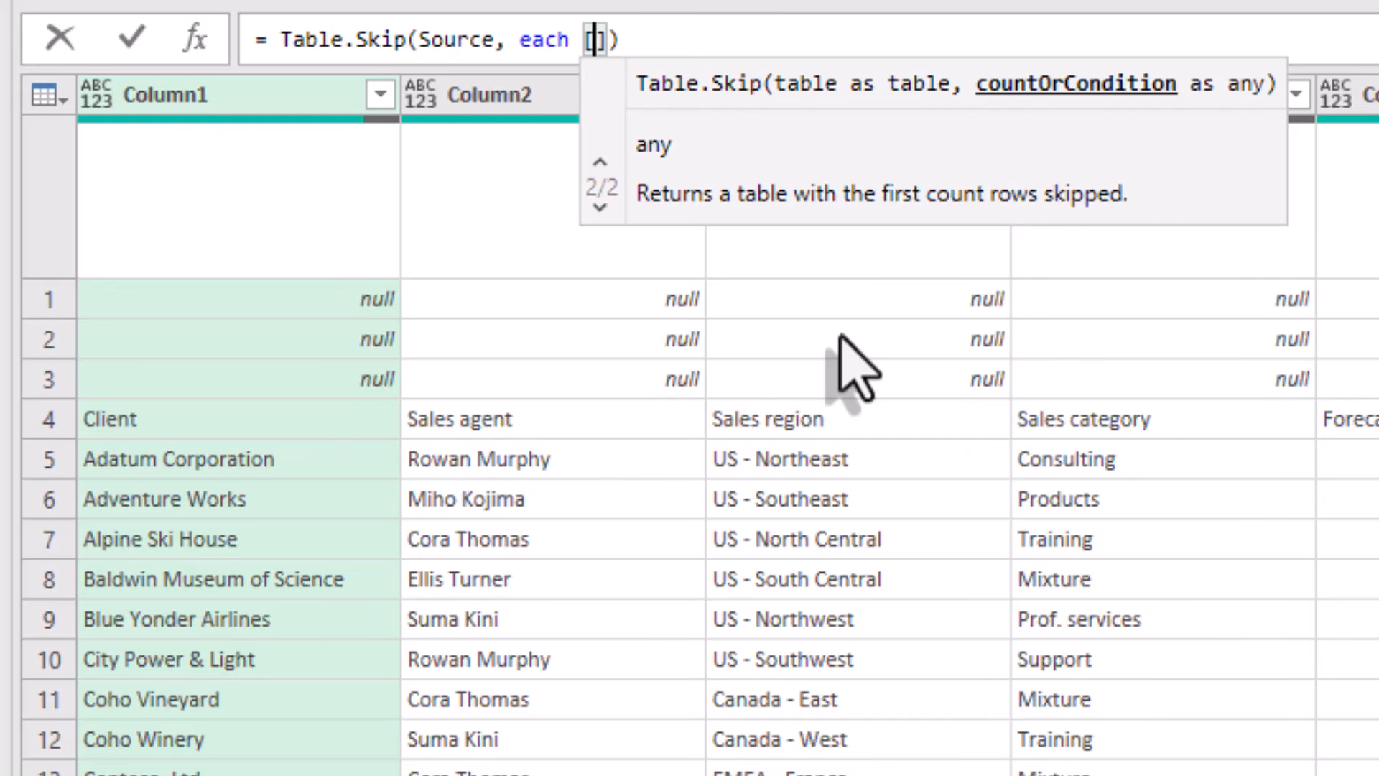
pyautogui.write('Colu')
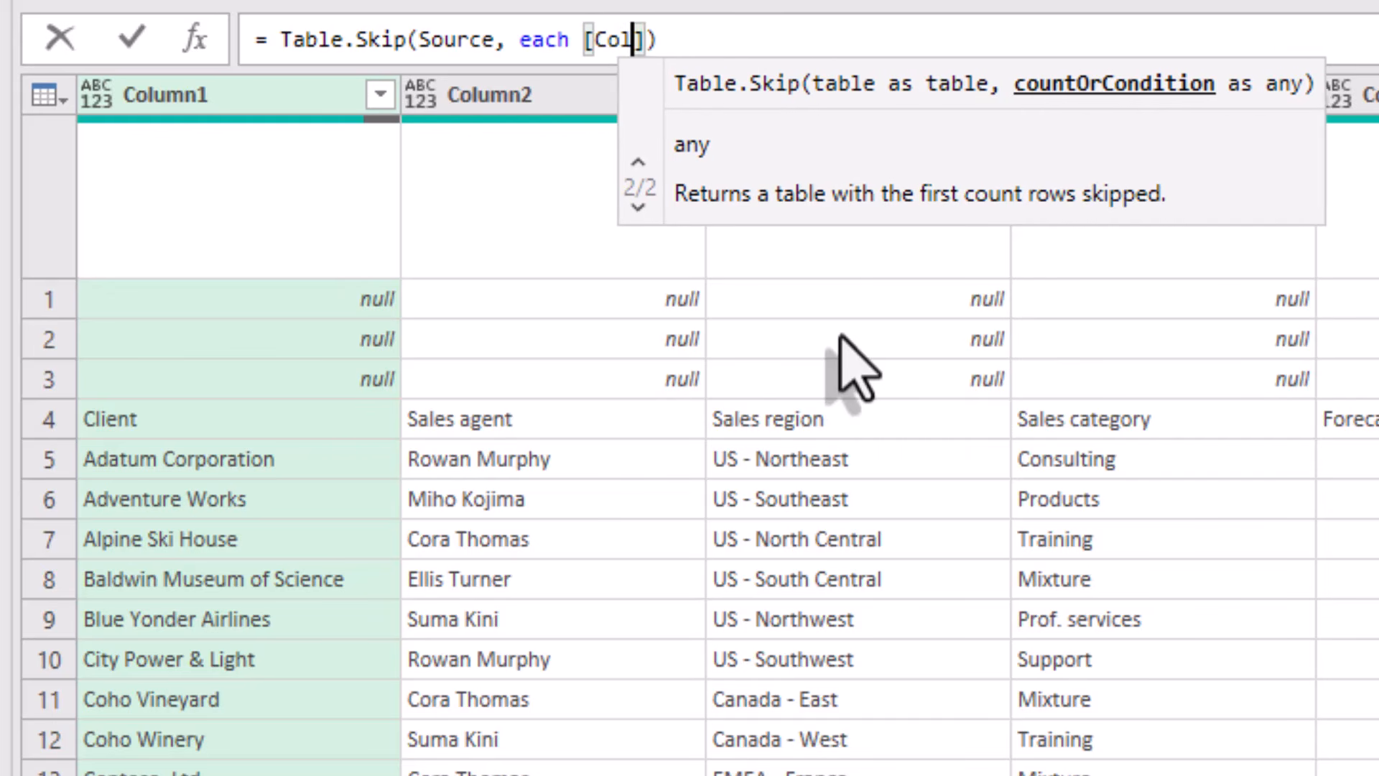
pyautogui.write('mn1')
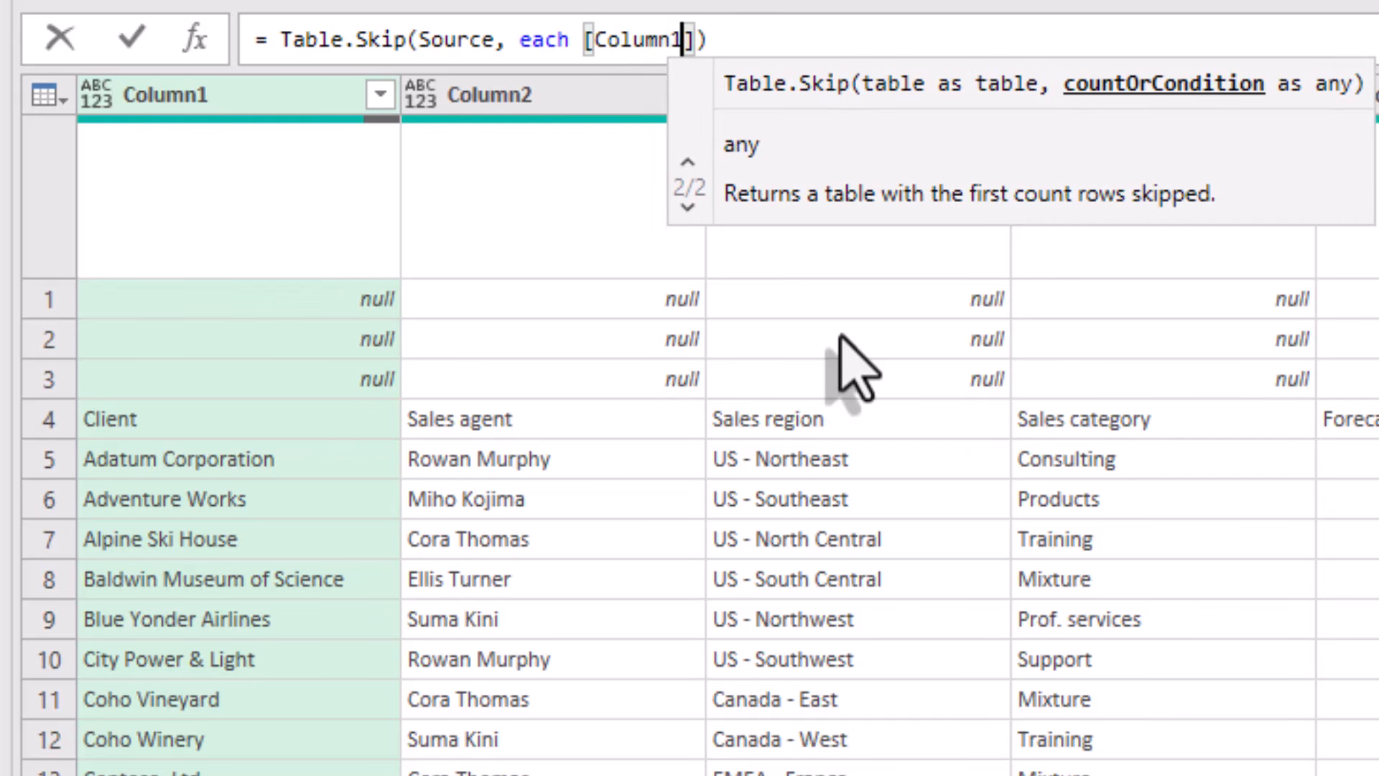
pyautogui.write(']')
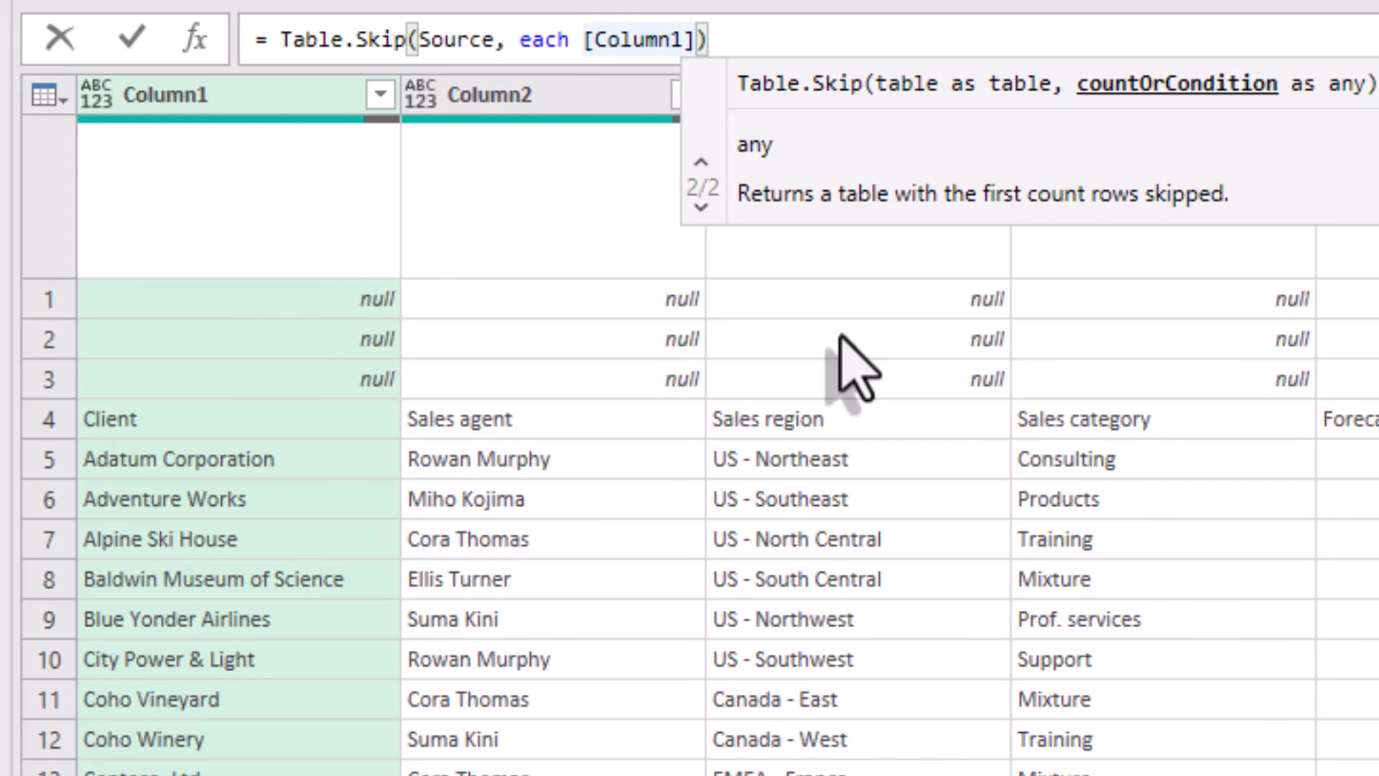
pyautogui.write('<>"')
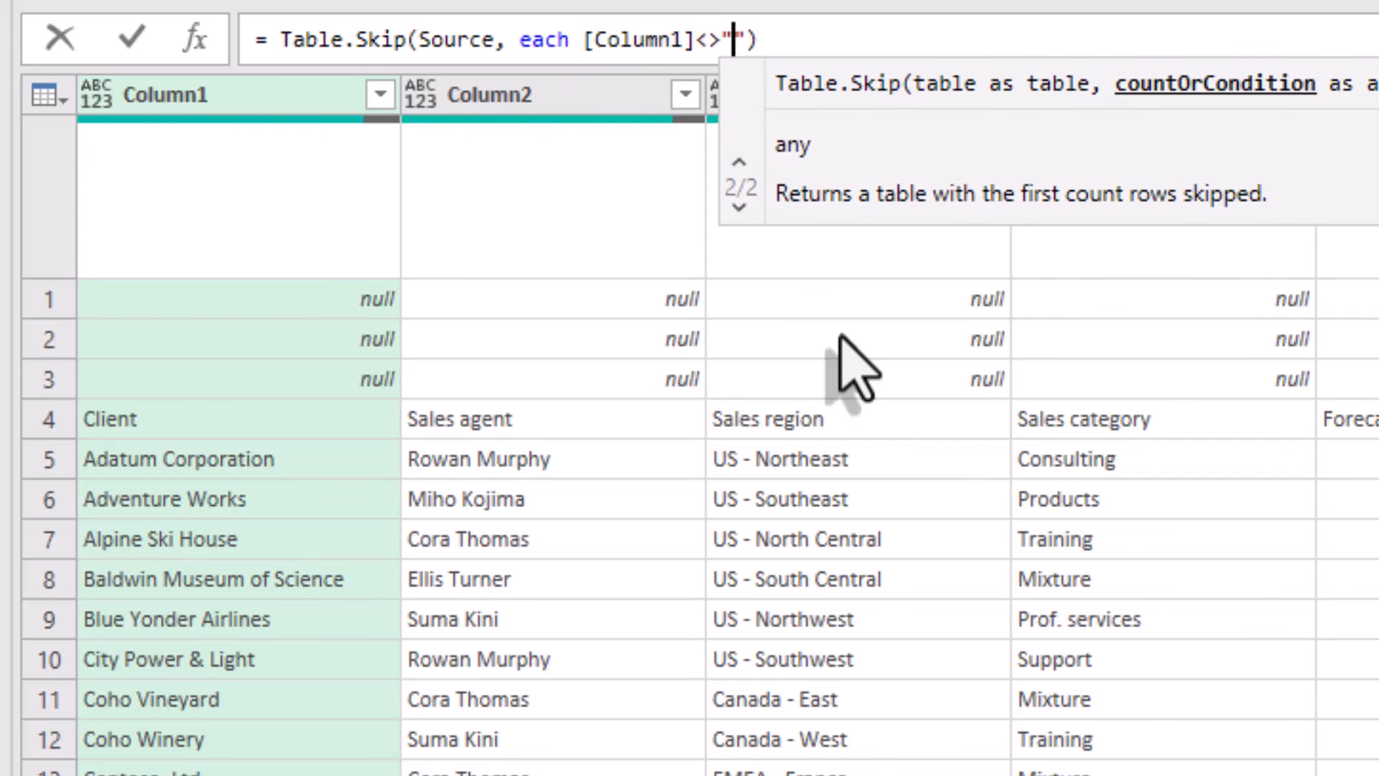
pyautogui.write('C')
pyautogui.write('lien')
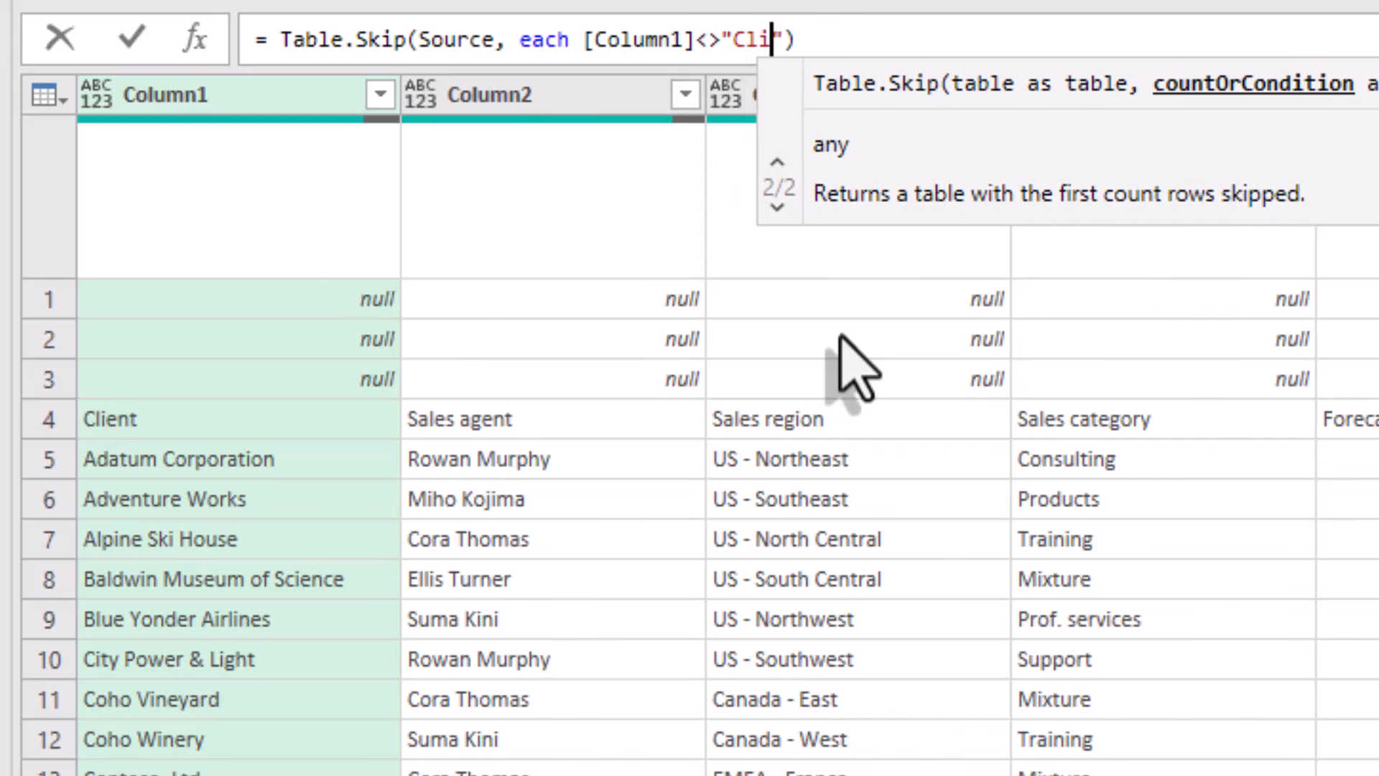
pyautogui.write('t')
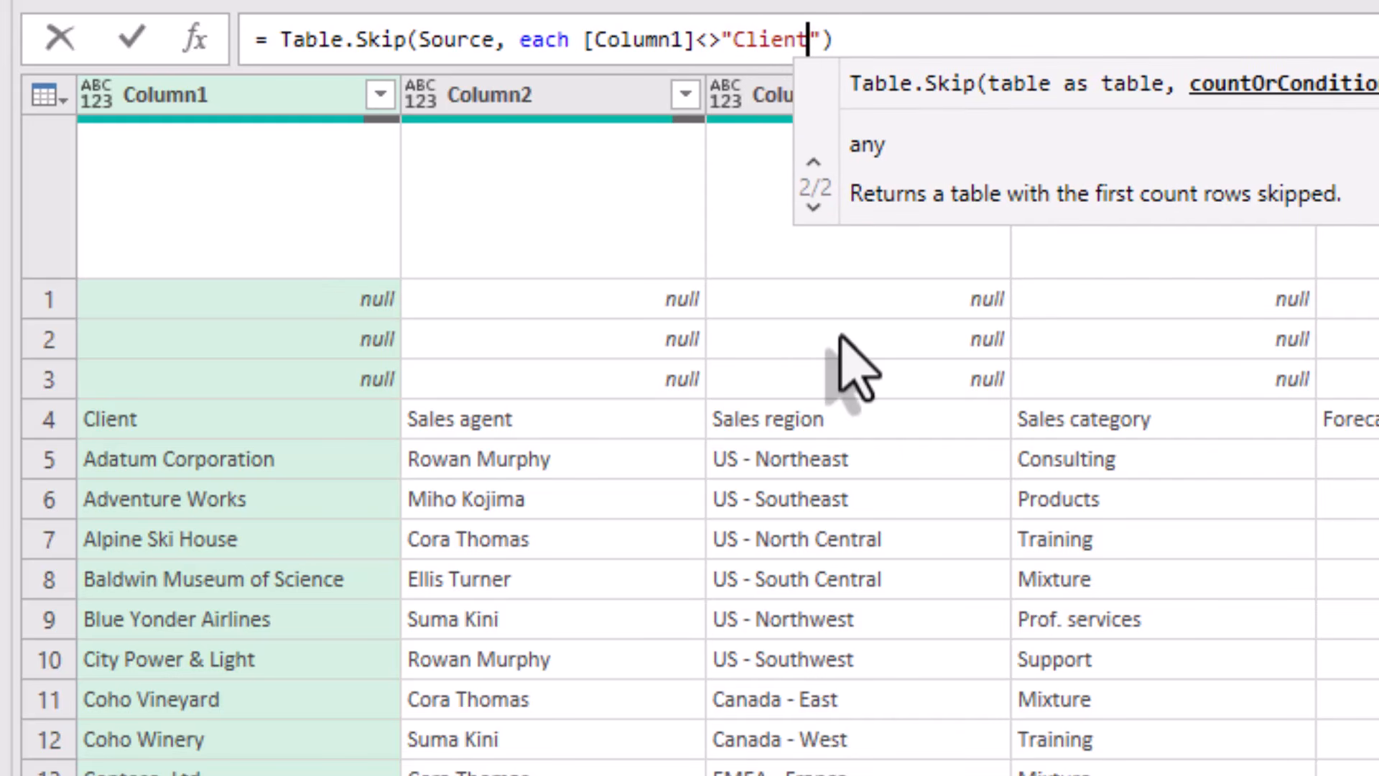
pyautogui.press('Return')
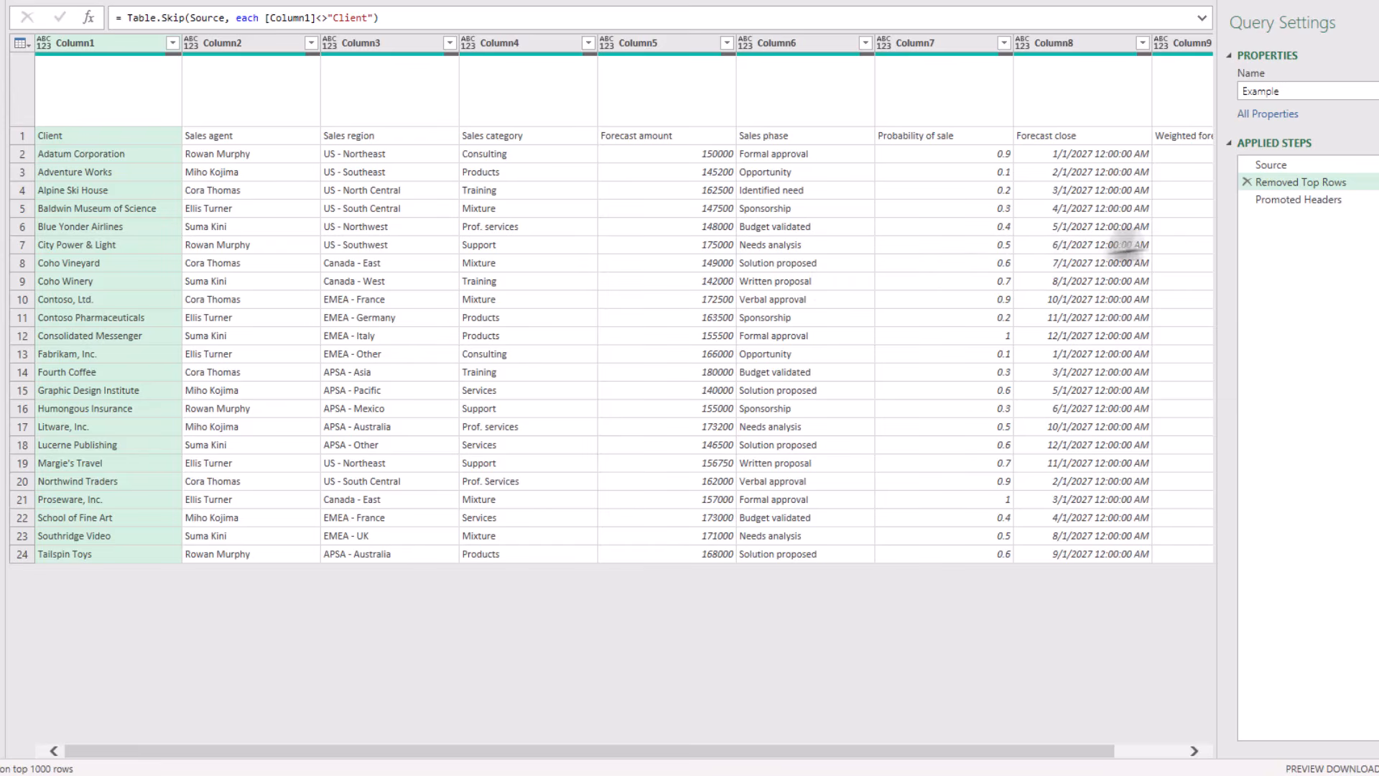
# - Examine the Promoted Headers and Removed Top Rows results, also with the RawData3 source, and the Column1 reference in the skip condition
pyautogui.click(1352, 205)
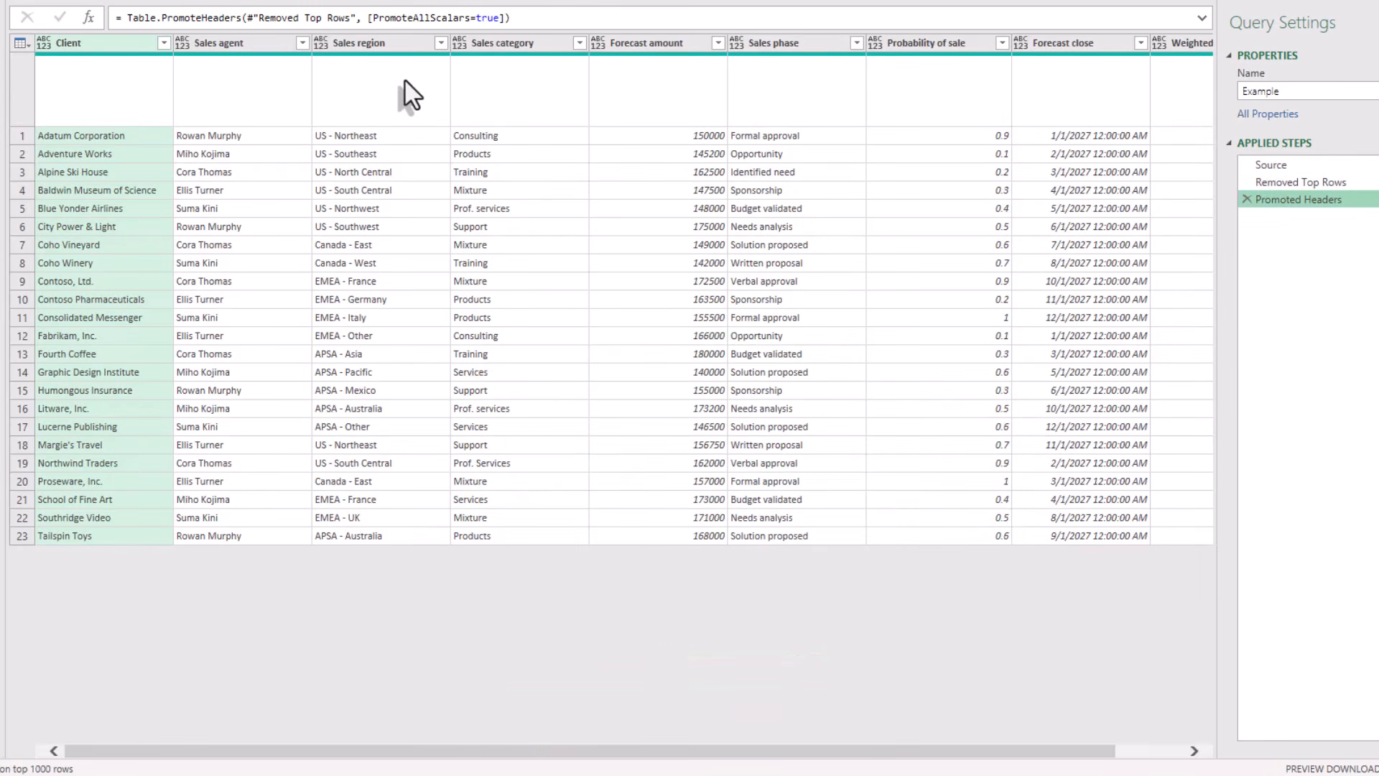
pyautogui.click(1142, 334)
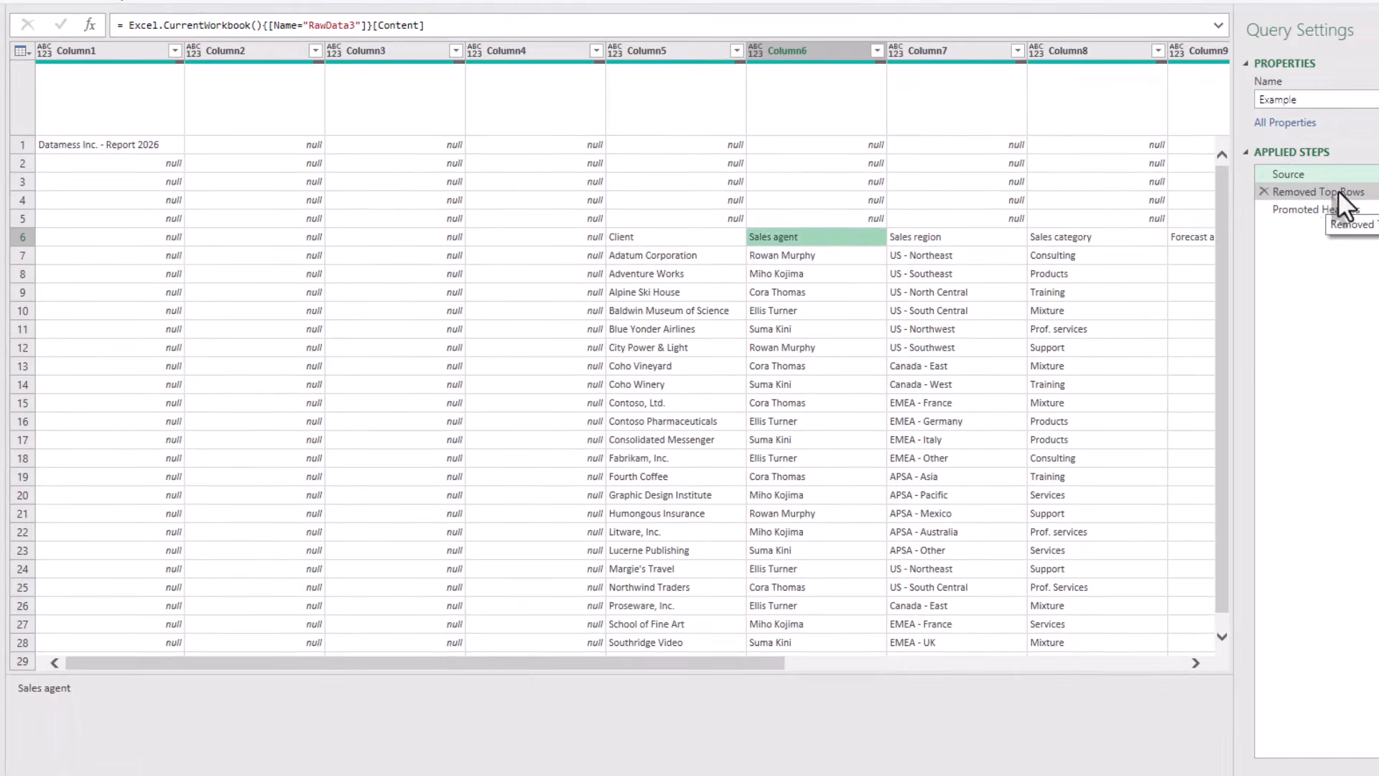
pyautogui.click(1339, 191)
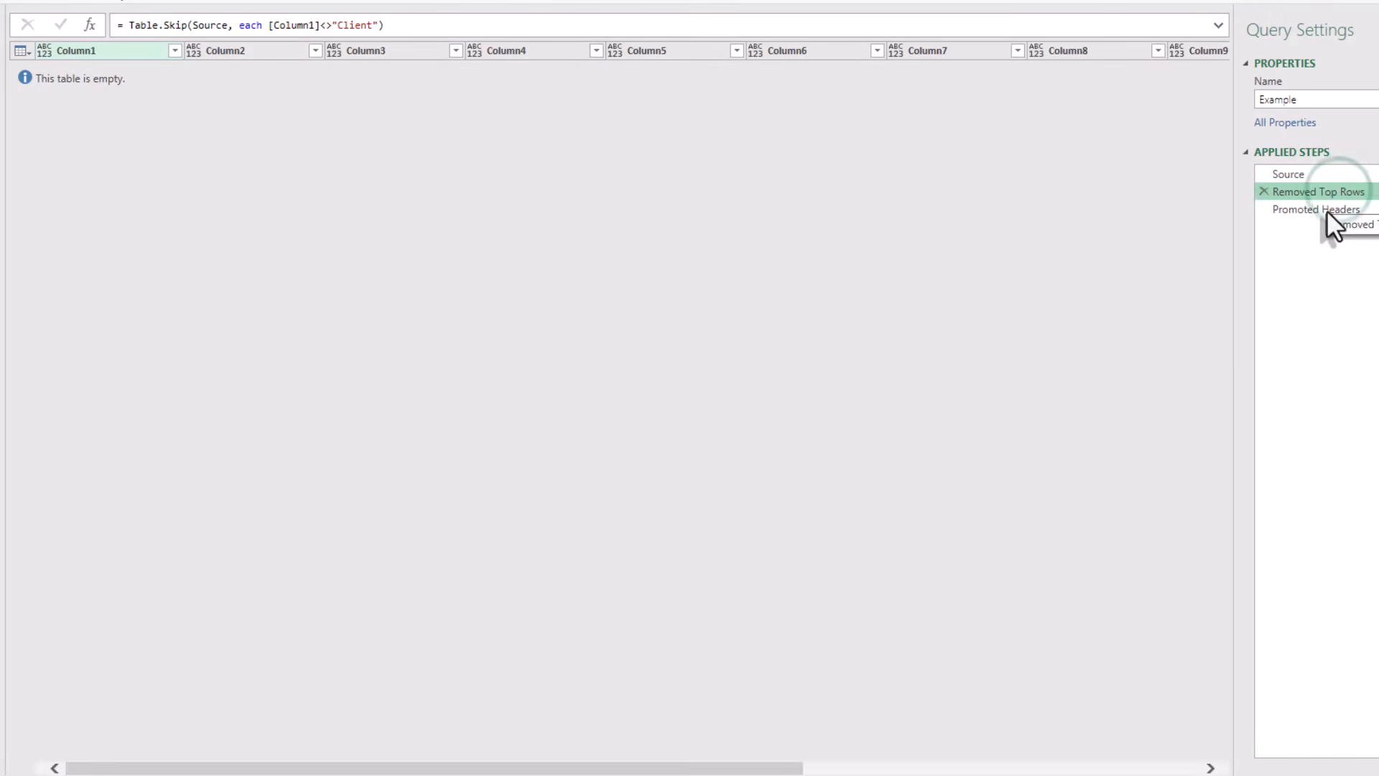
pyautogui.click(1326, 210)
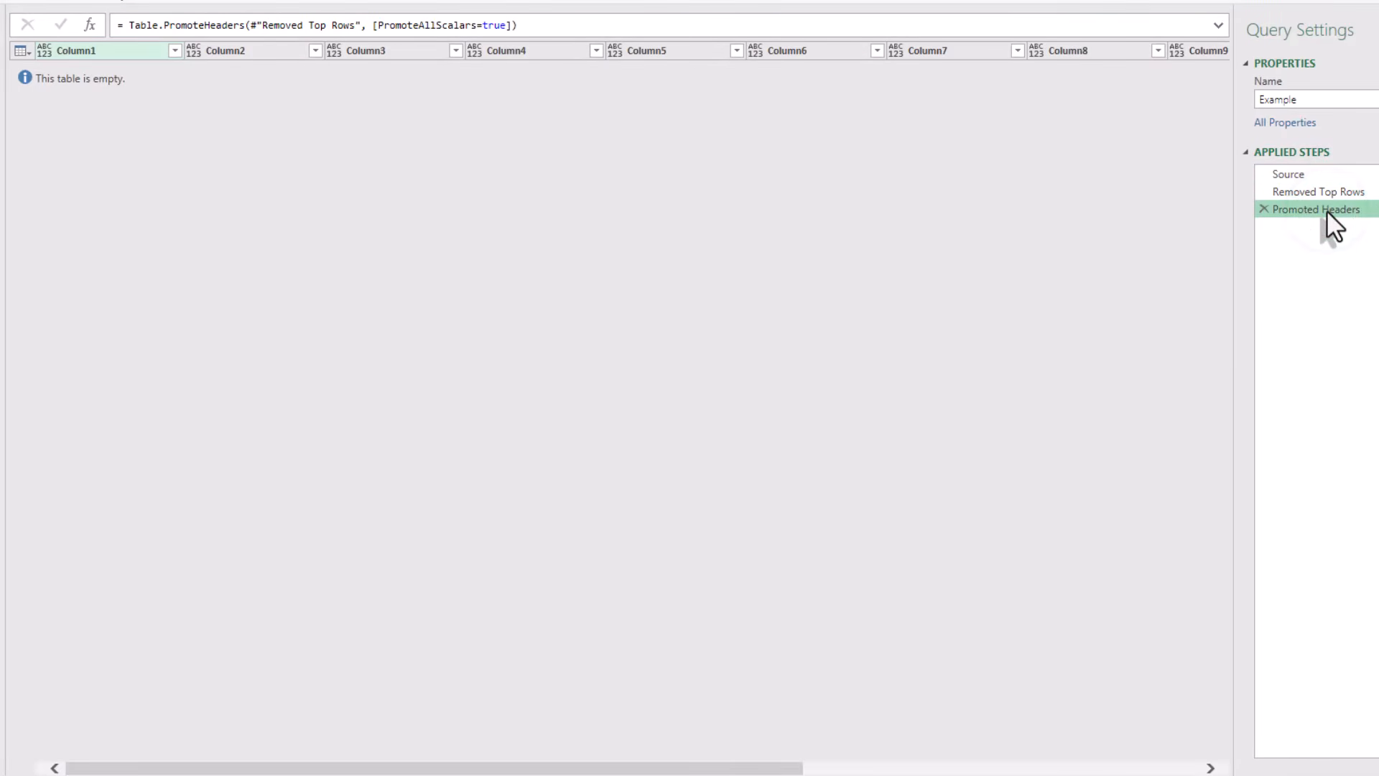
pyautogui.click(1342, 190)
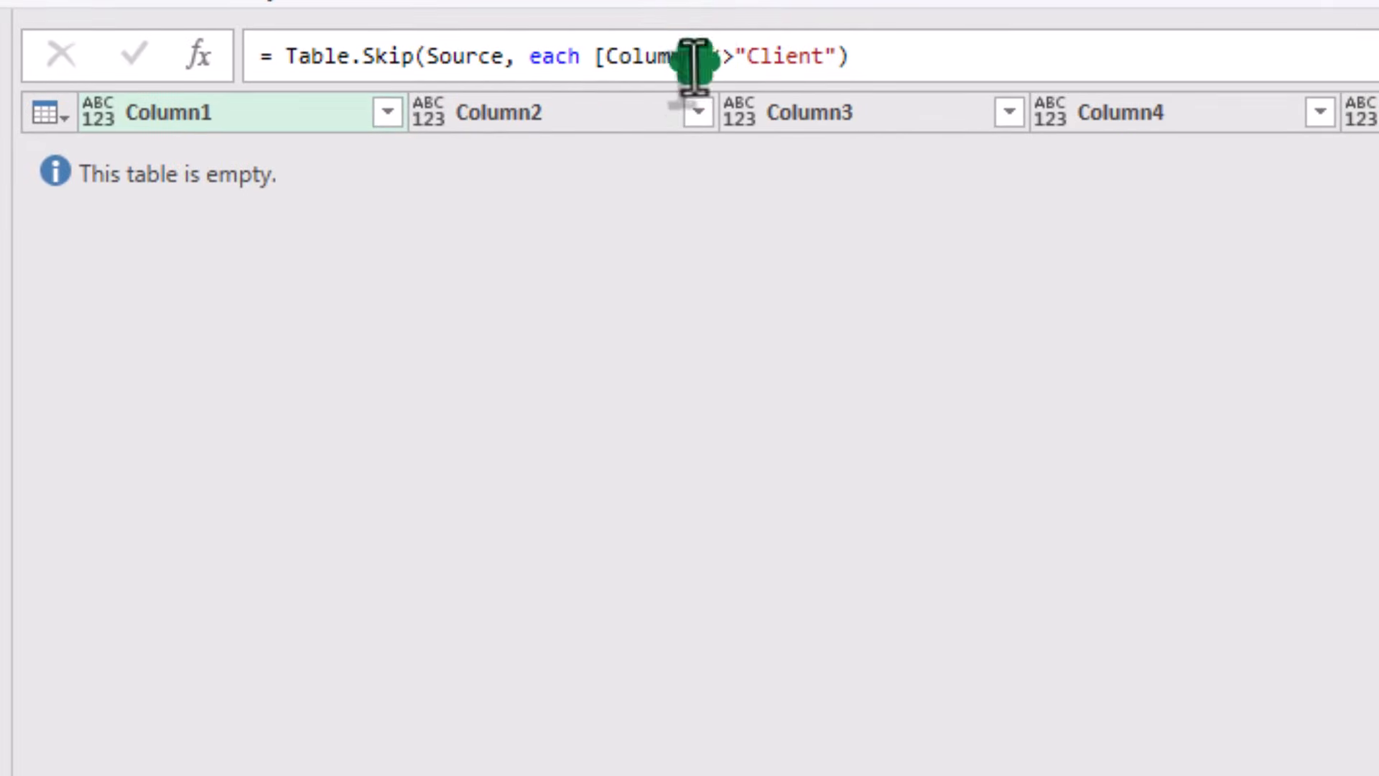
pyautogui.doubleClick(693, 56)
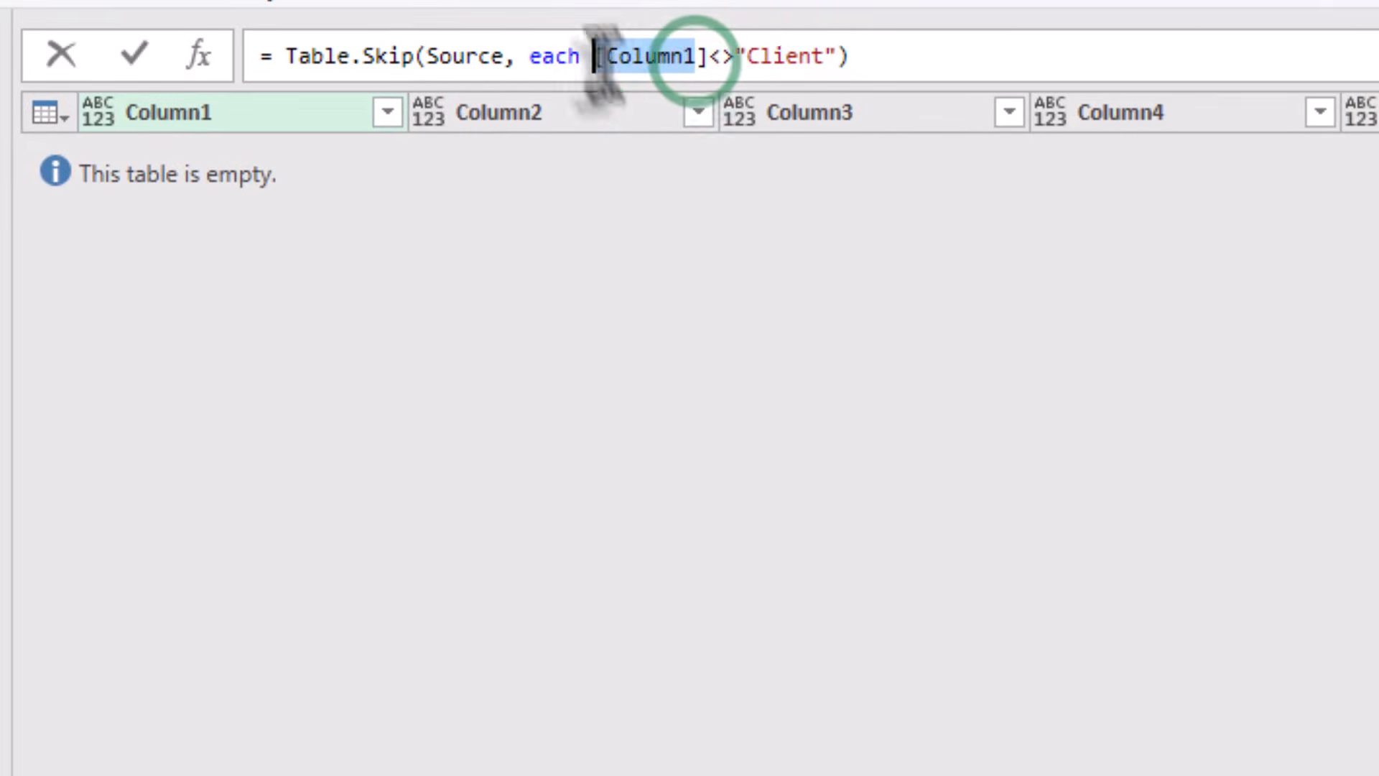
pyautogui.click(854, 485)
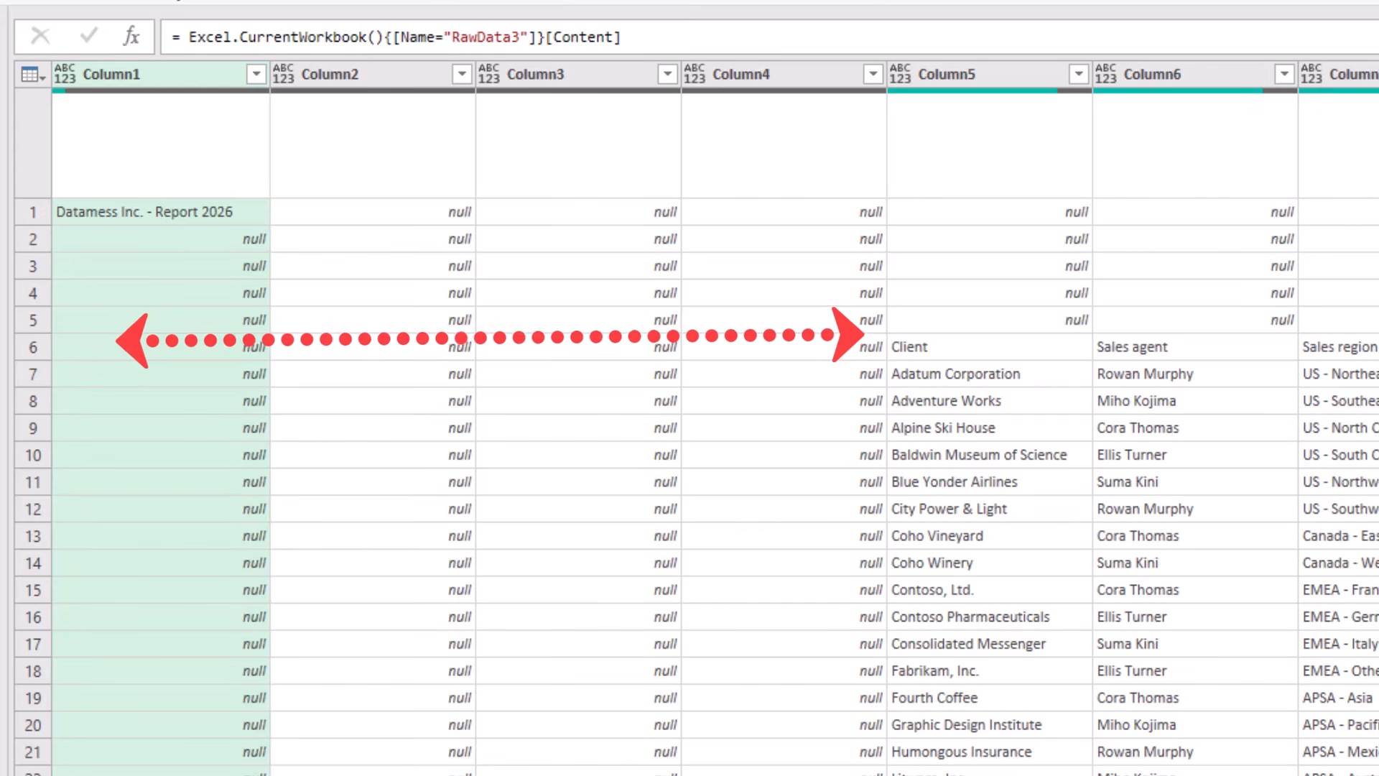
# - Insert a custom step after Source and rename it HeaderRow
pyautogui.click(141, 33)
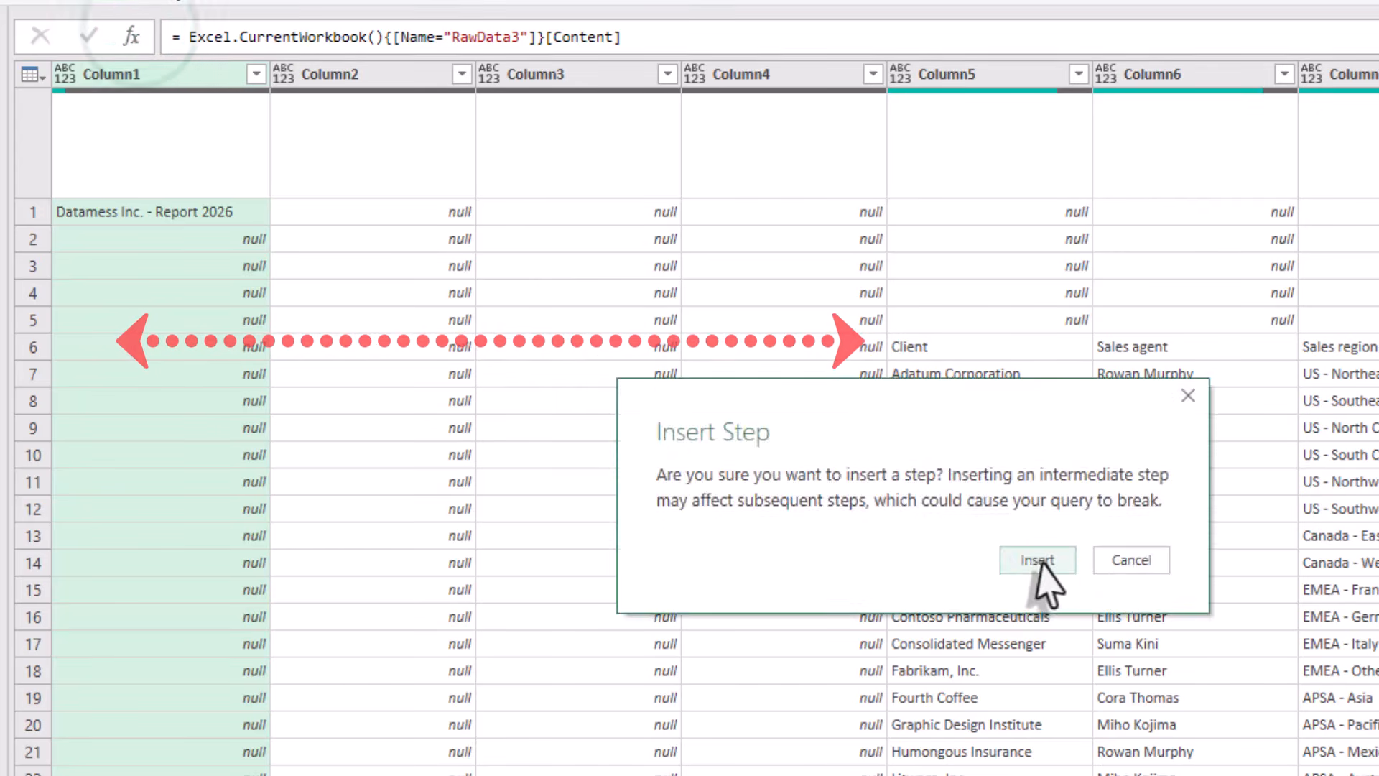
pyautogui.click(954, 648)
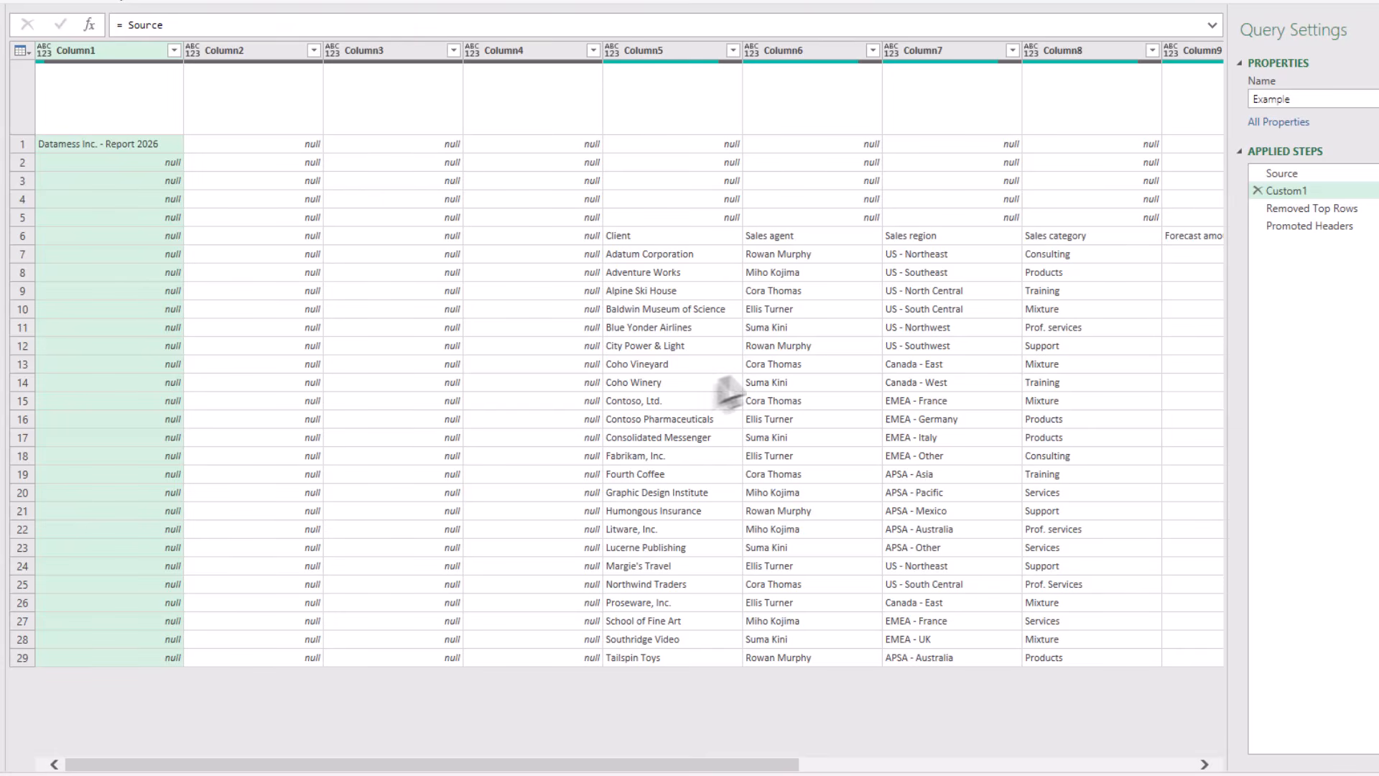
pyautogui.rightClick(1279, 191)
pyautogui.click(1332, 235)
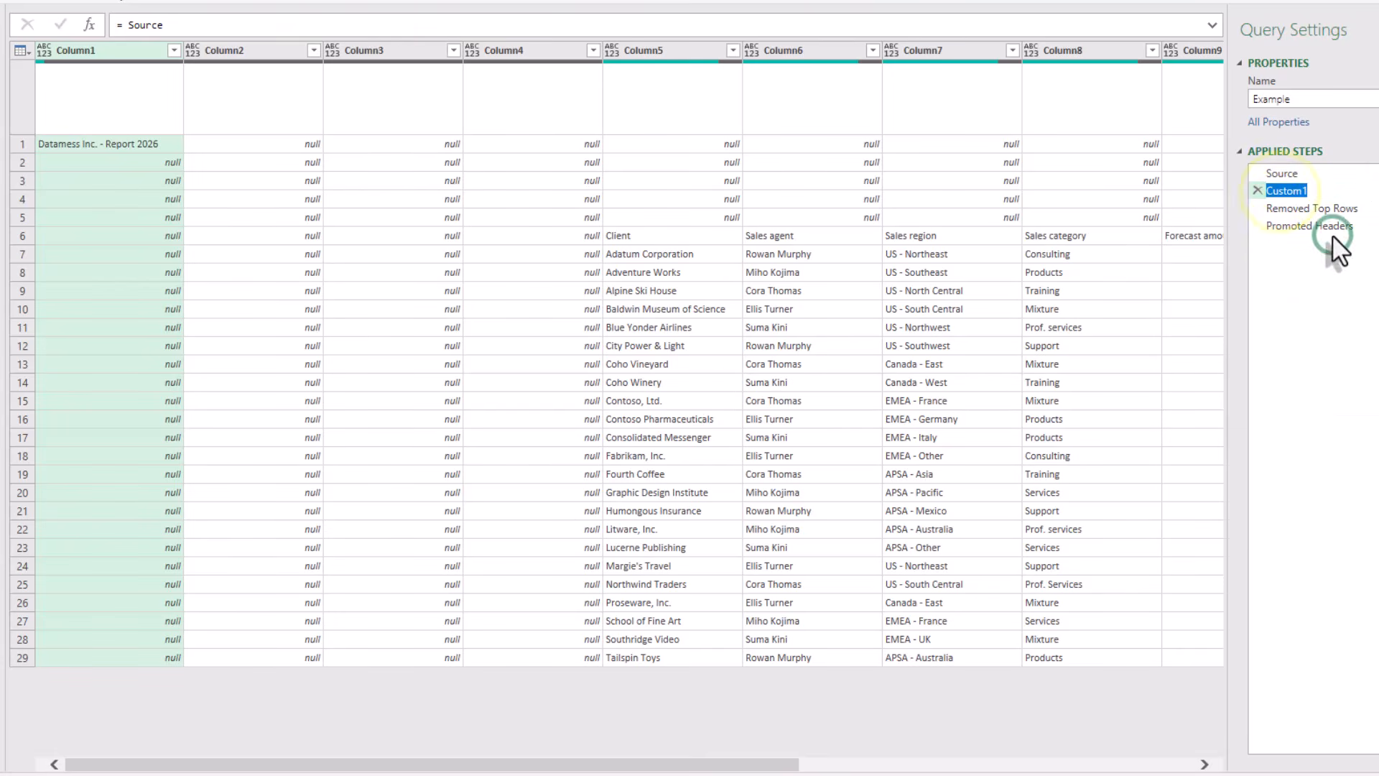
pyautogui.write('HeaderRow')
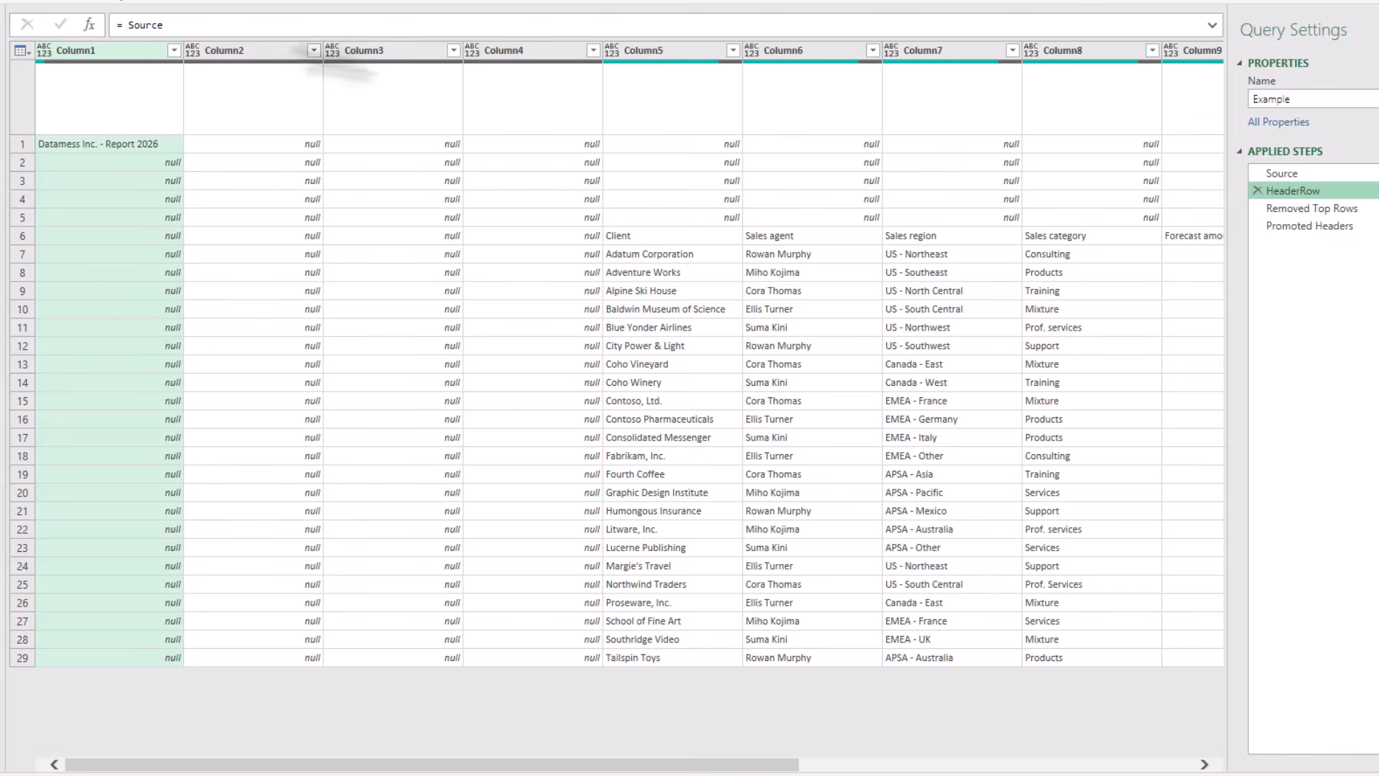
# - Set the HeaderRow formula to Table.ToRows(Source)
pyautogui.click(120, 25)
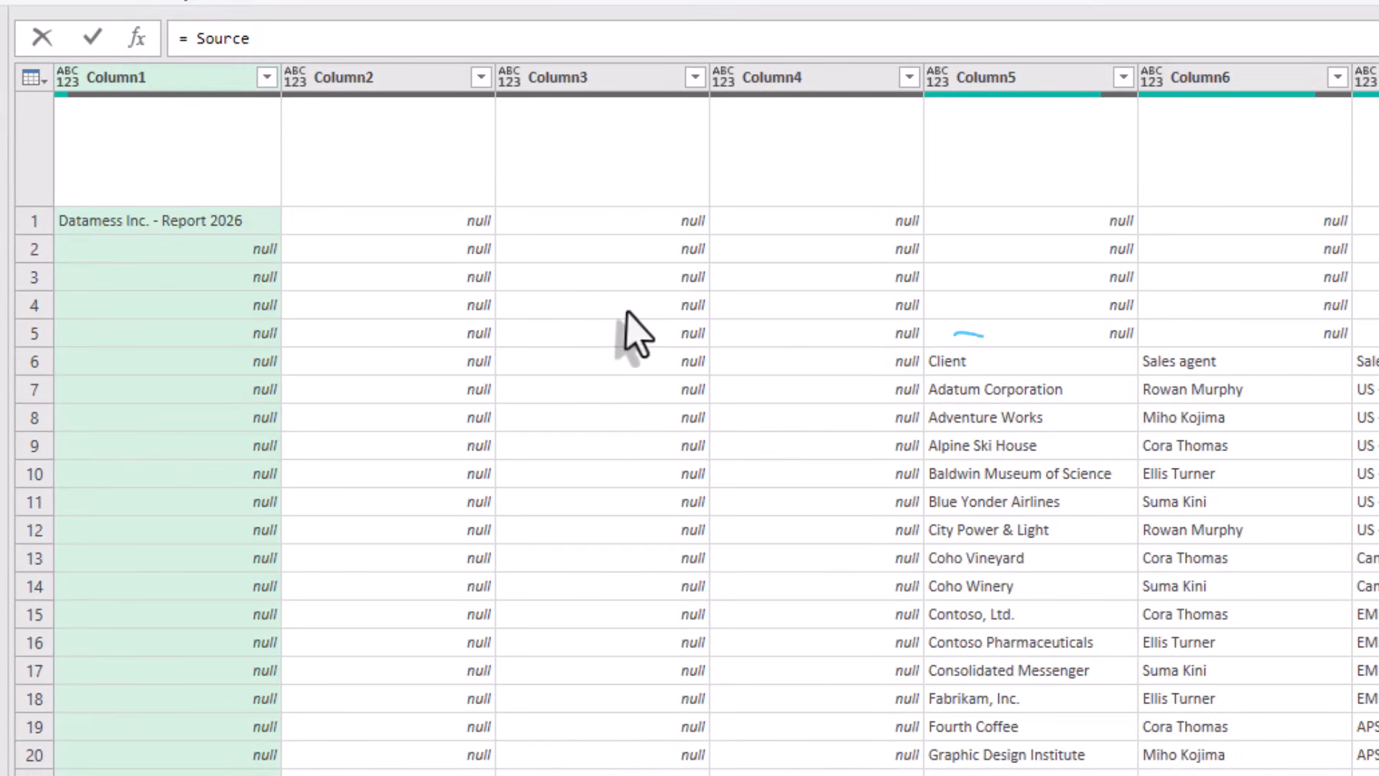
pyautogui.write('Table.T')
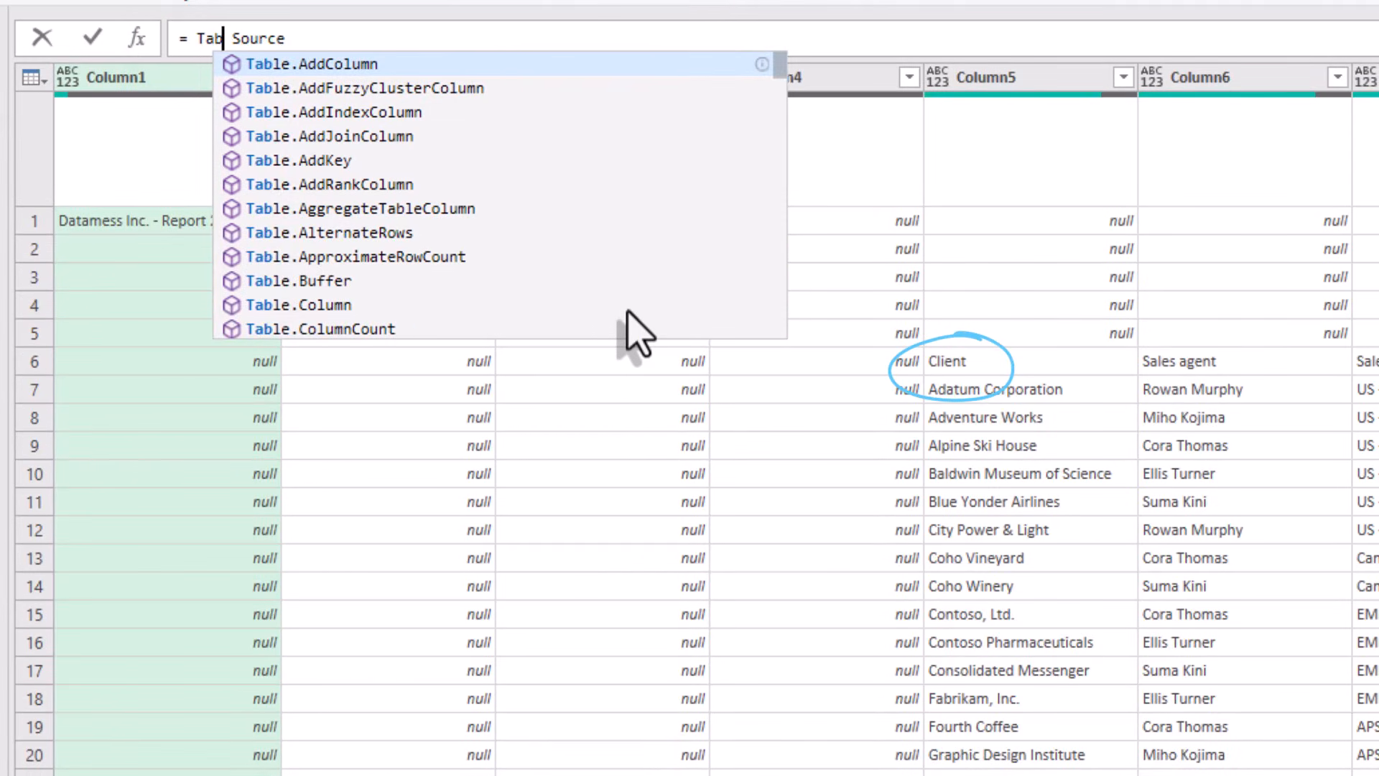
pyautogui.write('oRows')
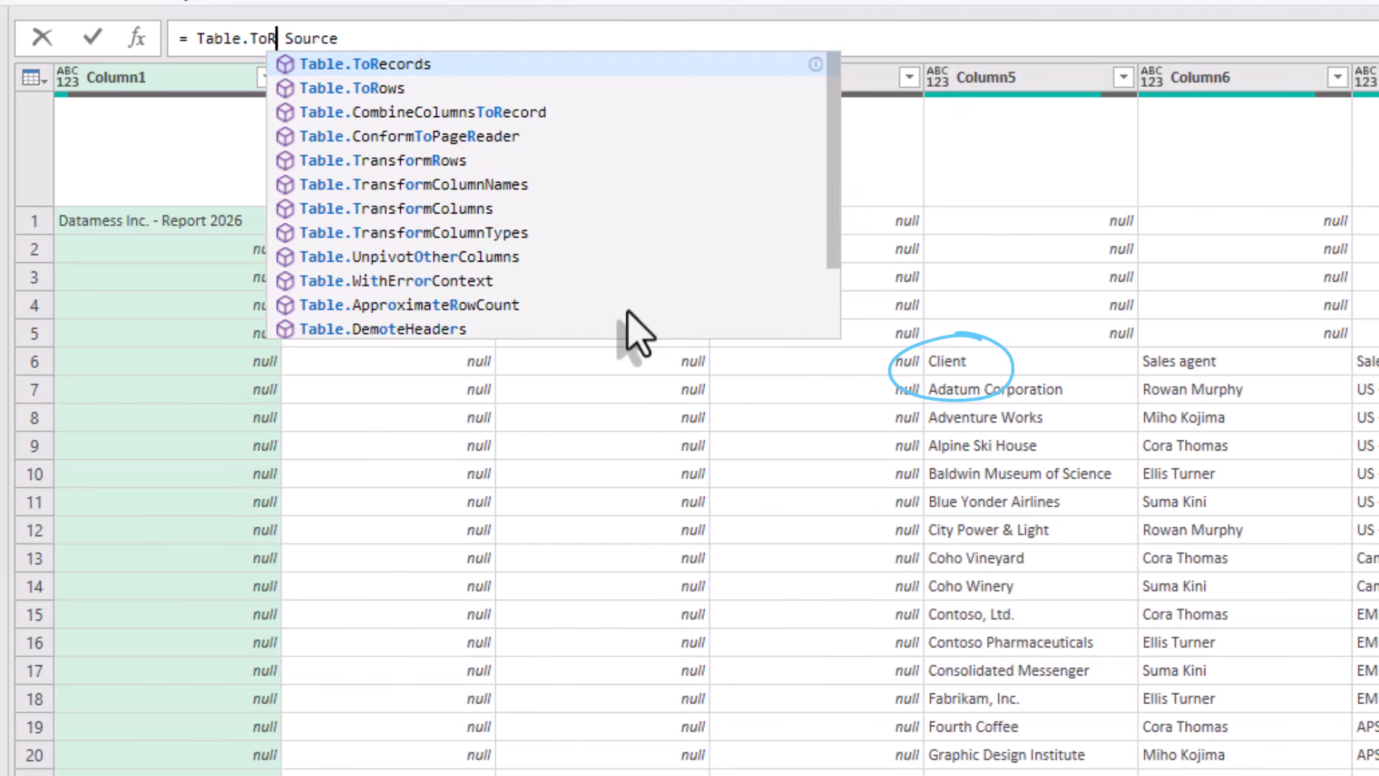
pyautogui.write('(')
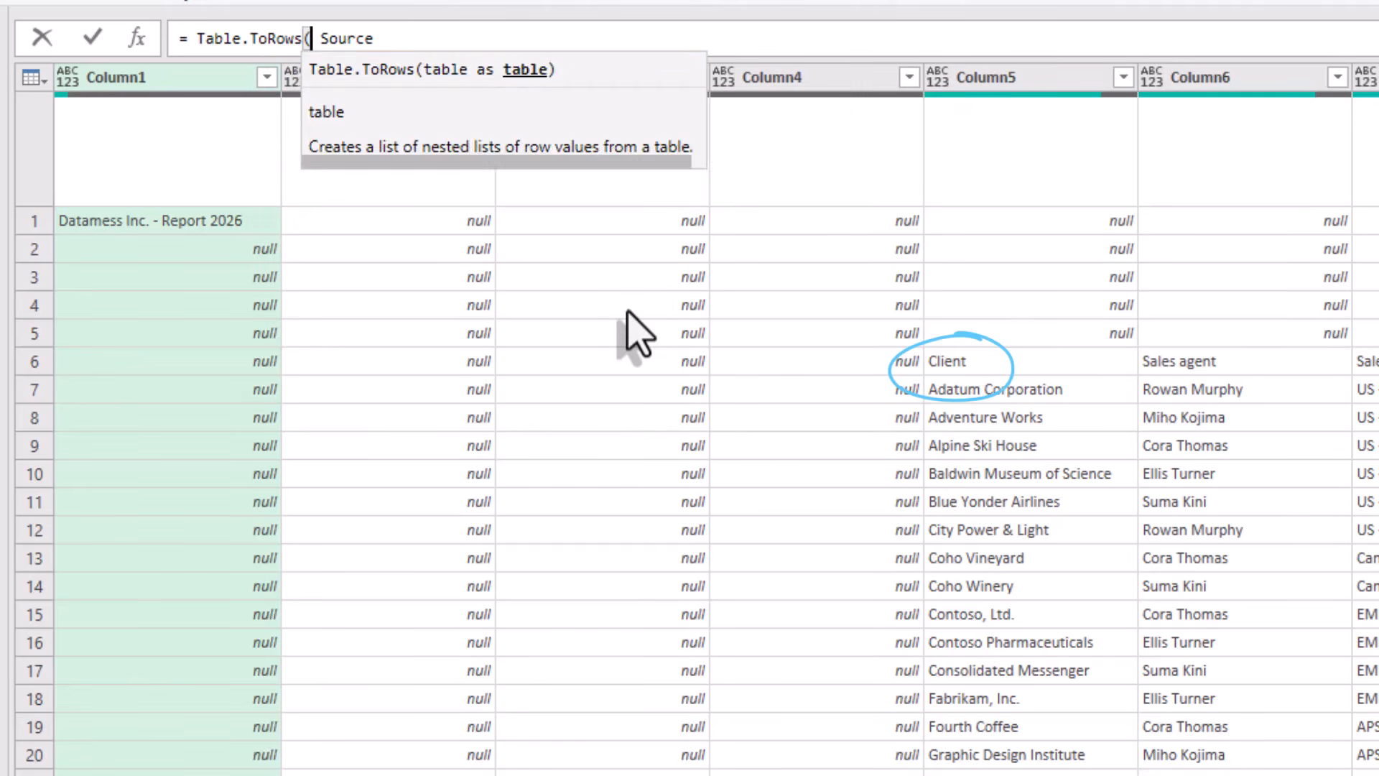
pyautogui.press('Delete')
pyautogui.press('End')
pyautogui.write(')')
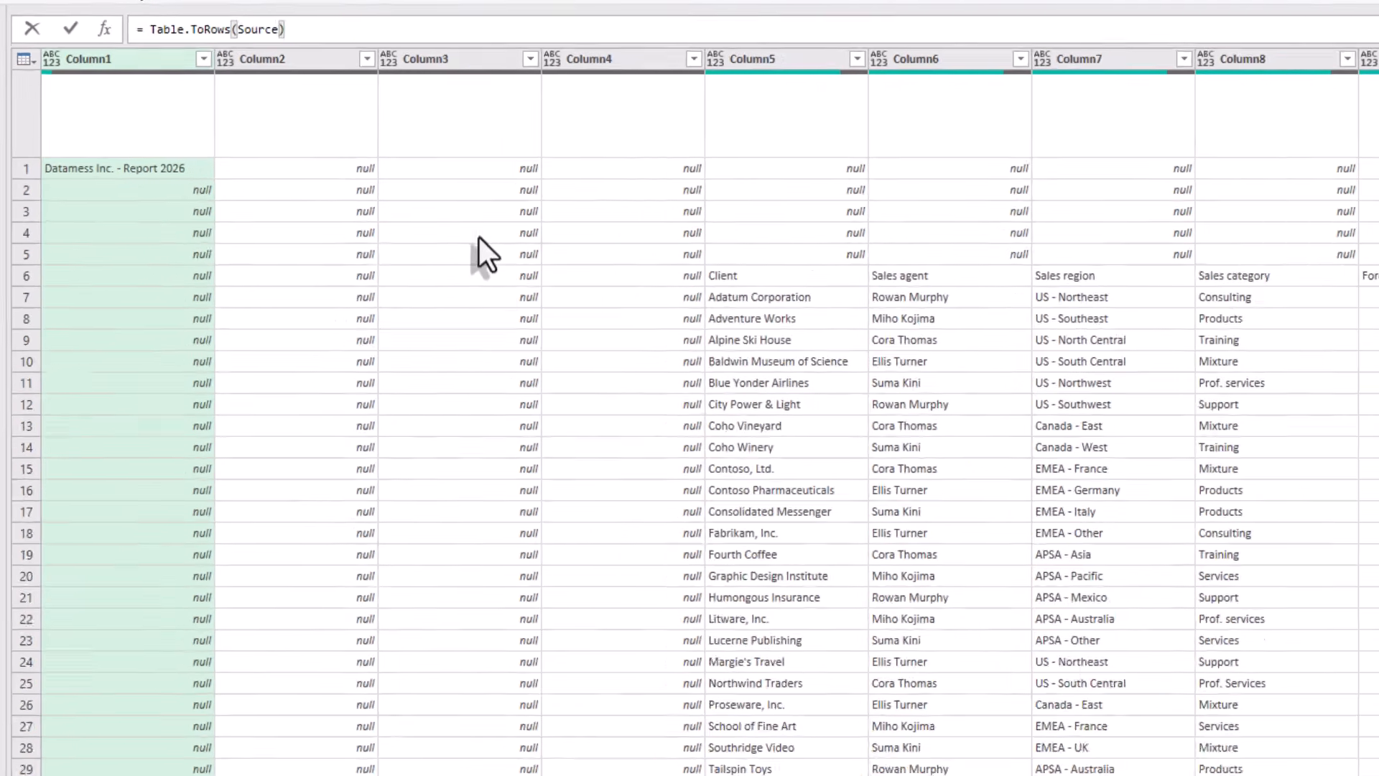
pyautogui.click(479, 238)
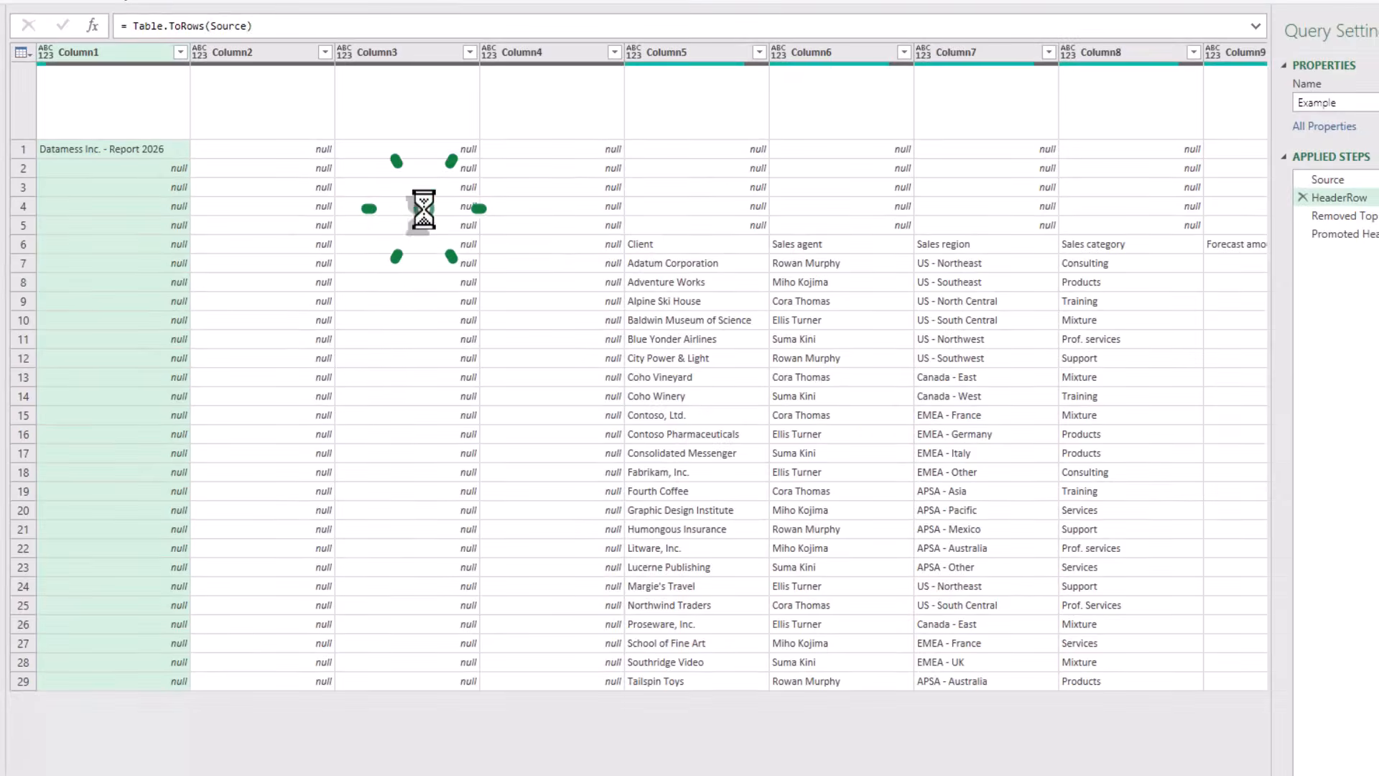
# - Examine the contents of the first rows' nested lists and of the sixth list
pyautogui.click(88, 79)
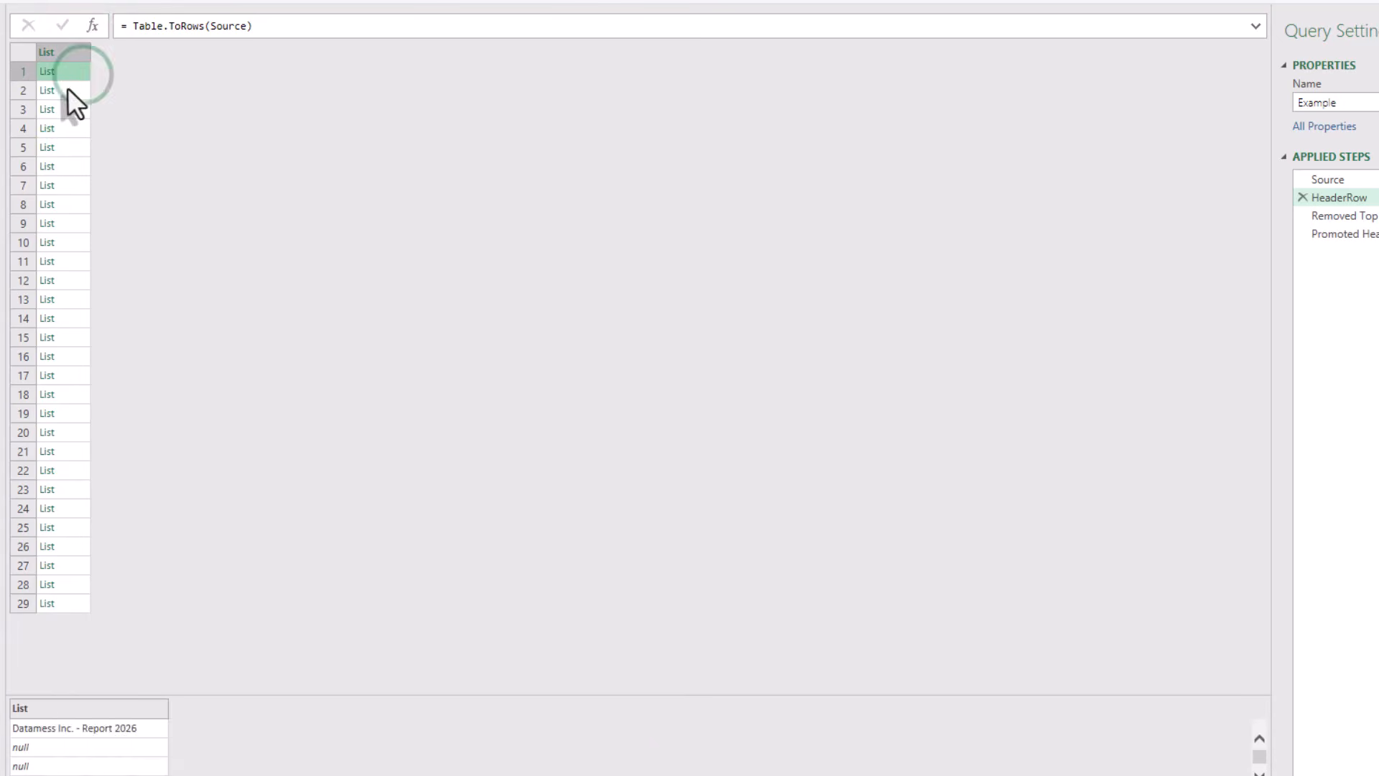
pyautogui.click(65, 91)
pyautogui.click(64, 107)
pyautogui.click(66, 165)
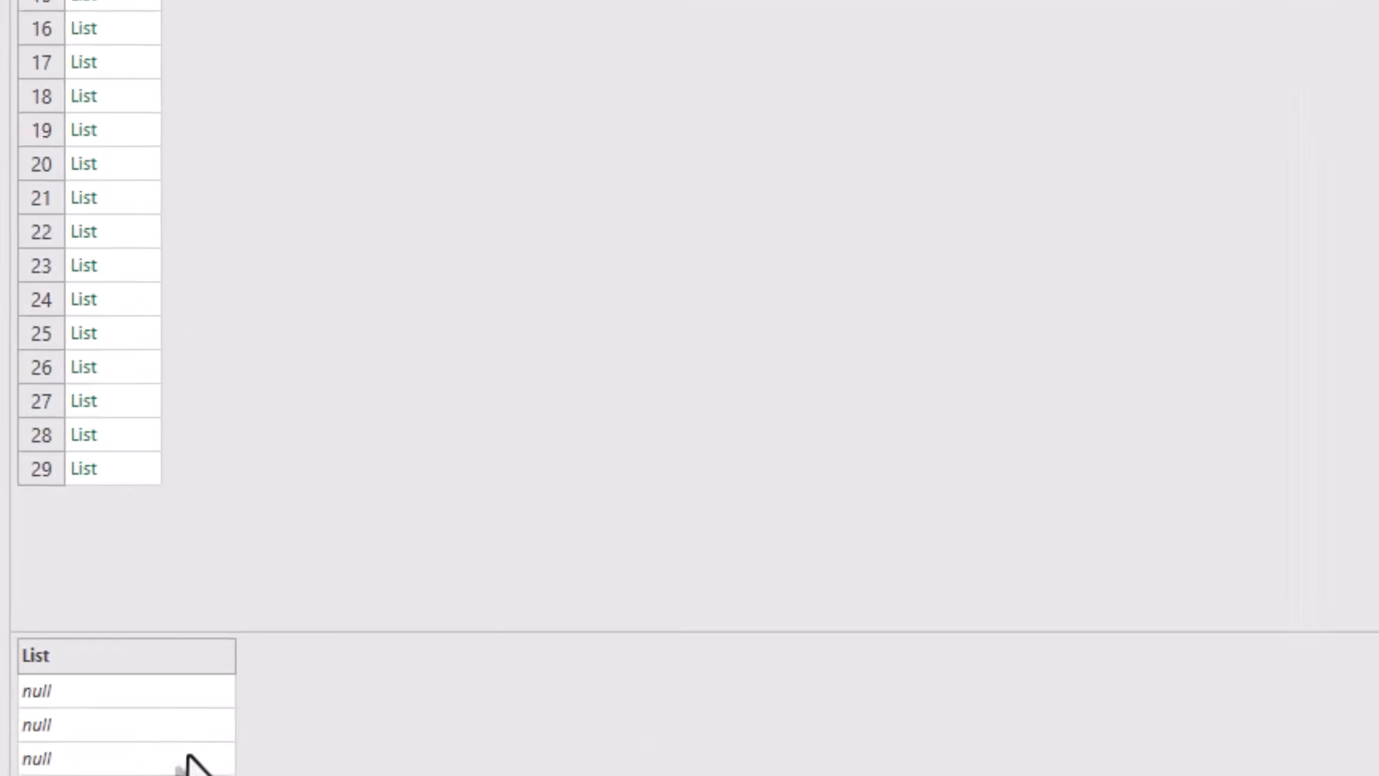
pyautogui.scroll(-4, 107, 762)
pyautogui.scroll(1, 107, 762)
pyautogui.scroll(2, 244, 762)
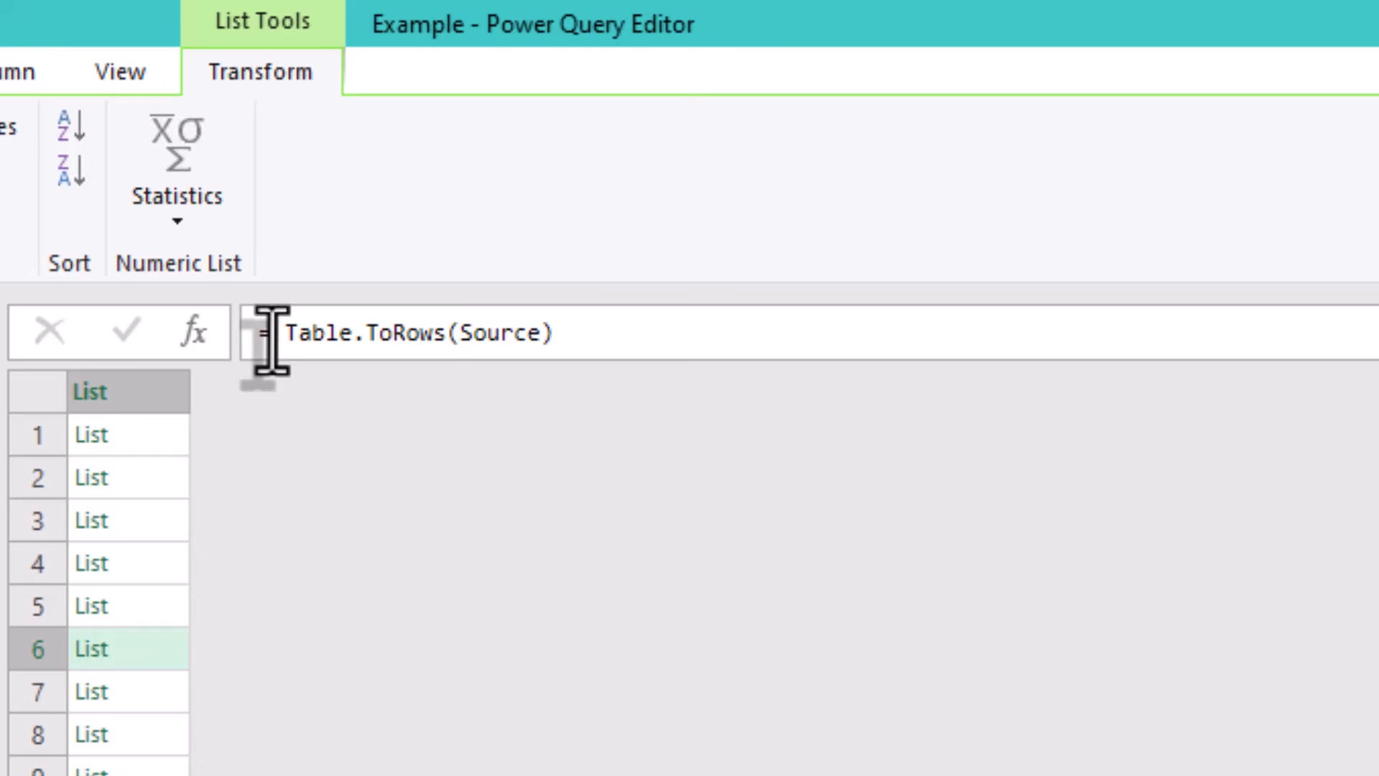
# - Wrap the row lists in List.Transform with each List.Contains(_, "Client") to flag the row containing Client
pyautogui.click(271, 332)
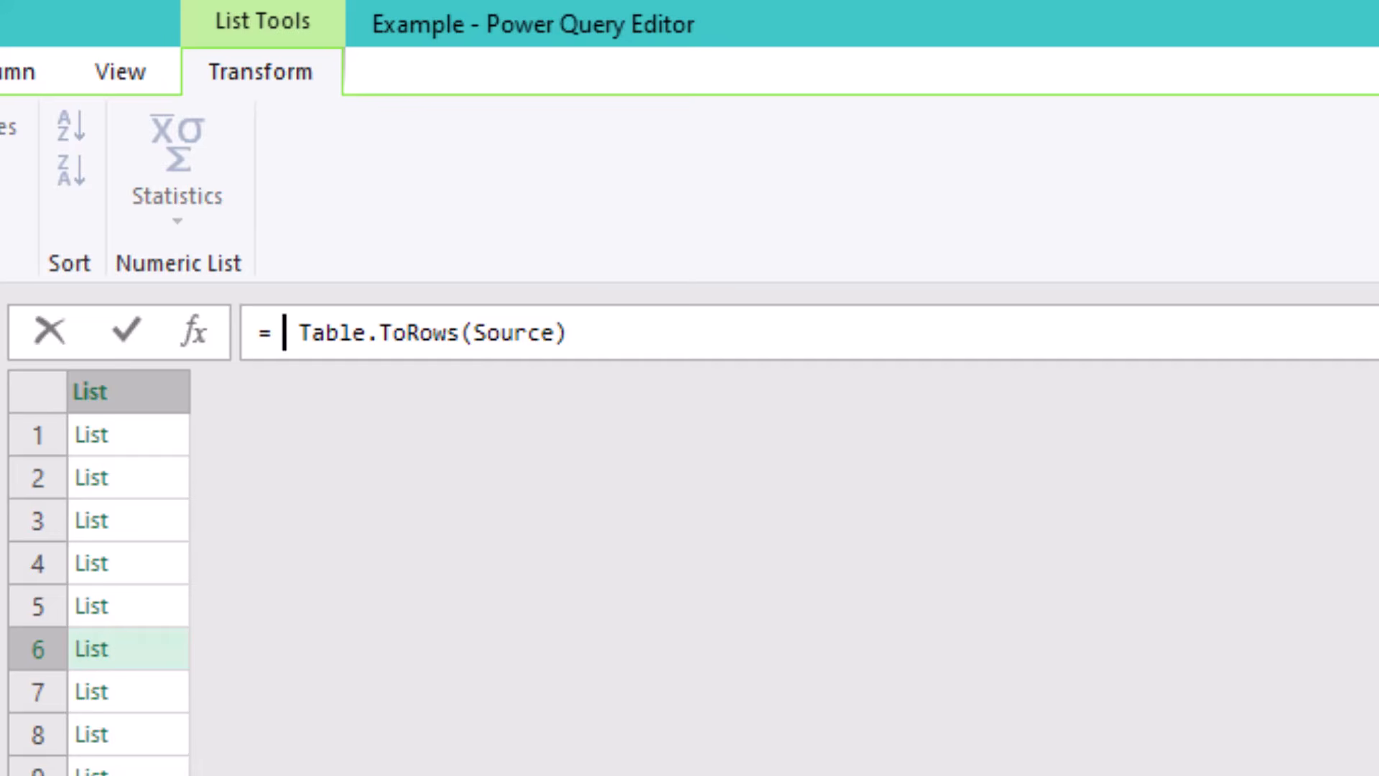
pyautogui.write('List.Transform(Table.ToRows(Source),')
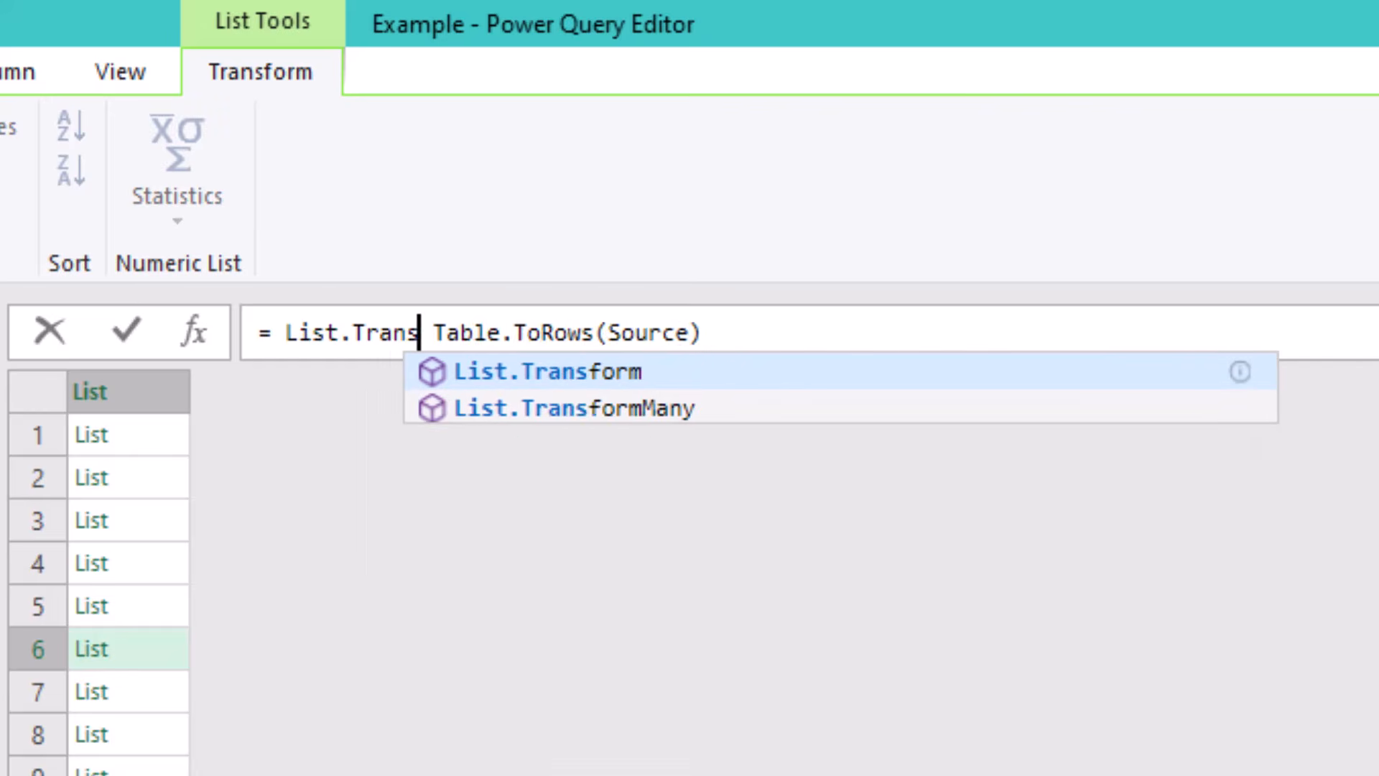
pyautogui.write(' each List')
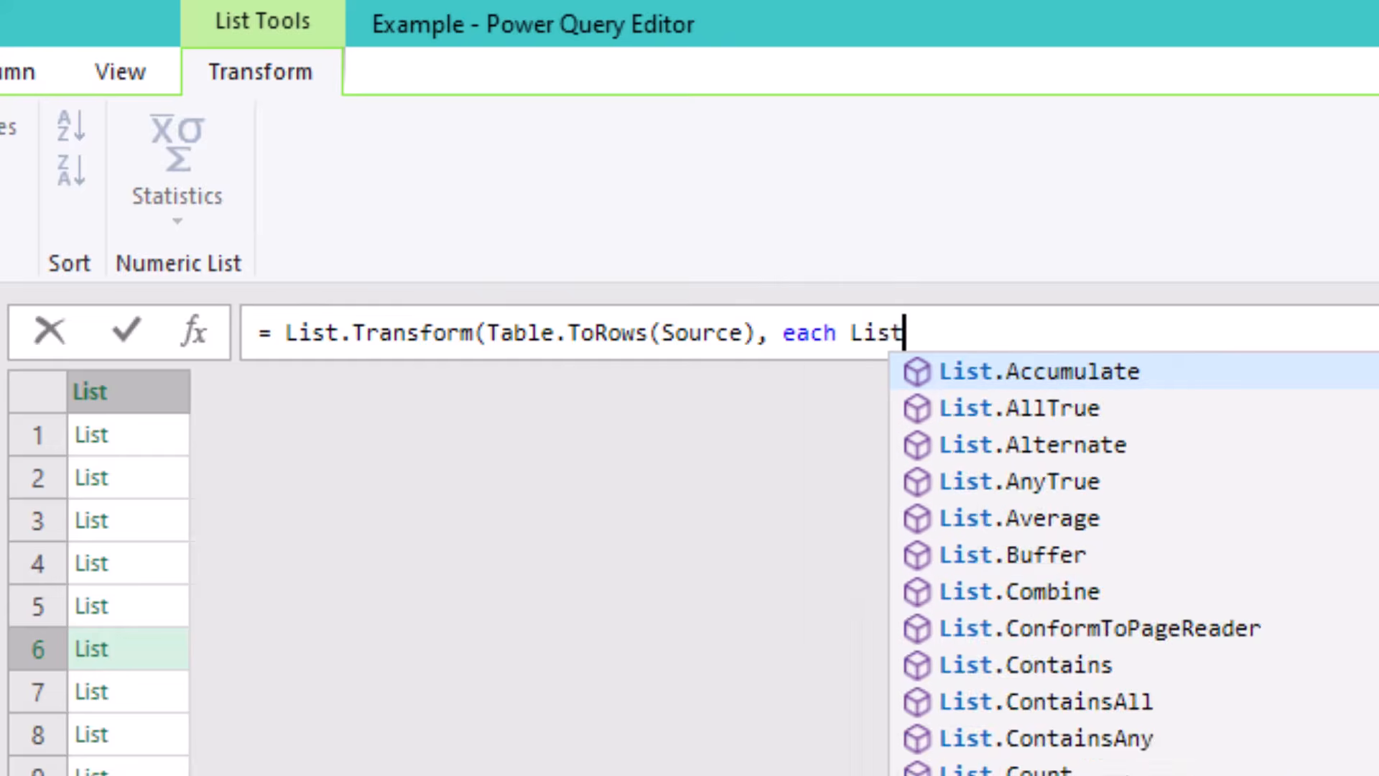
pyautogui.write('.Contains(_, "')
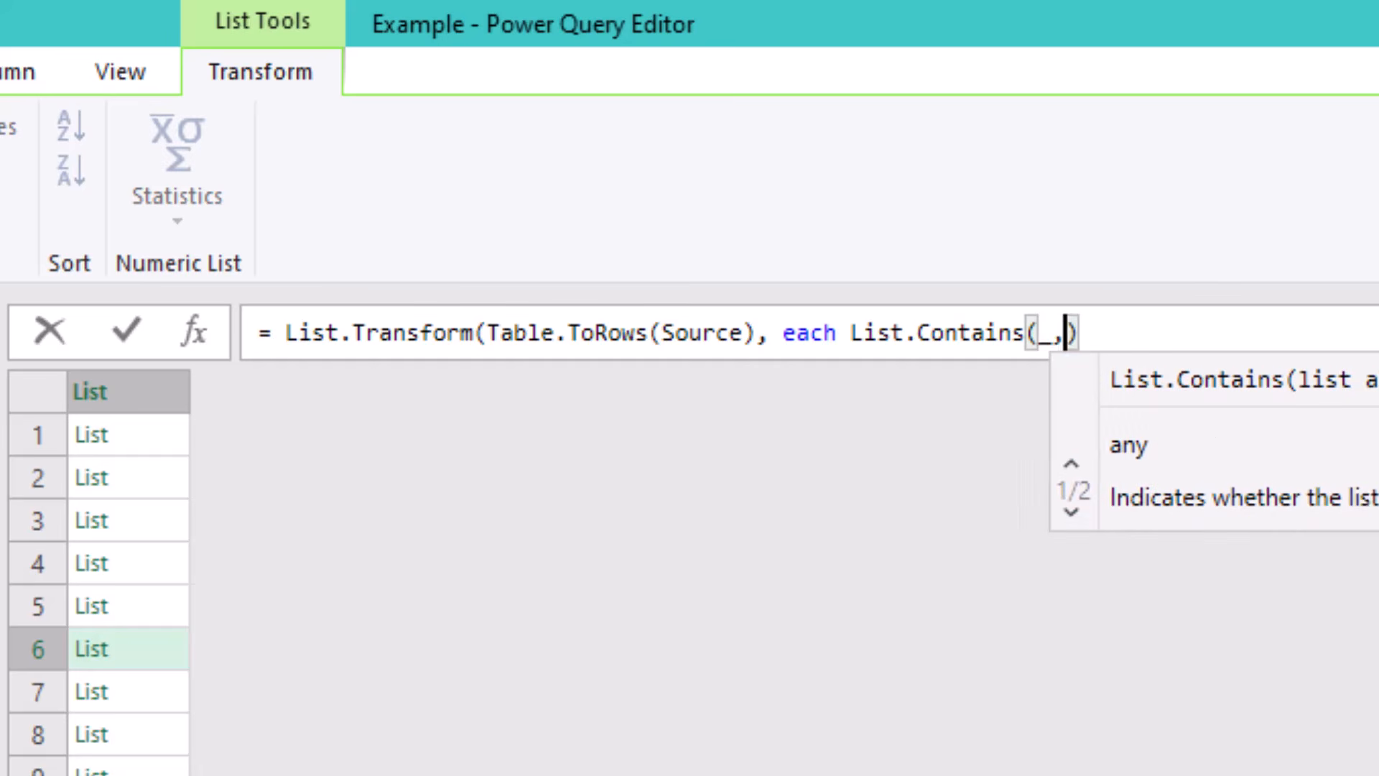
pyautogui.write('Client")')
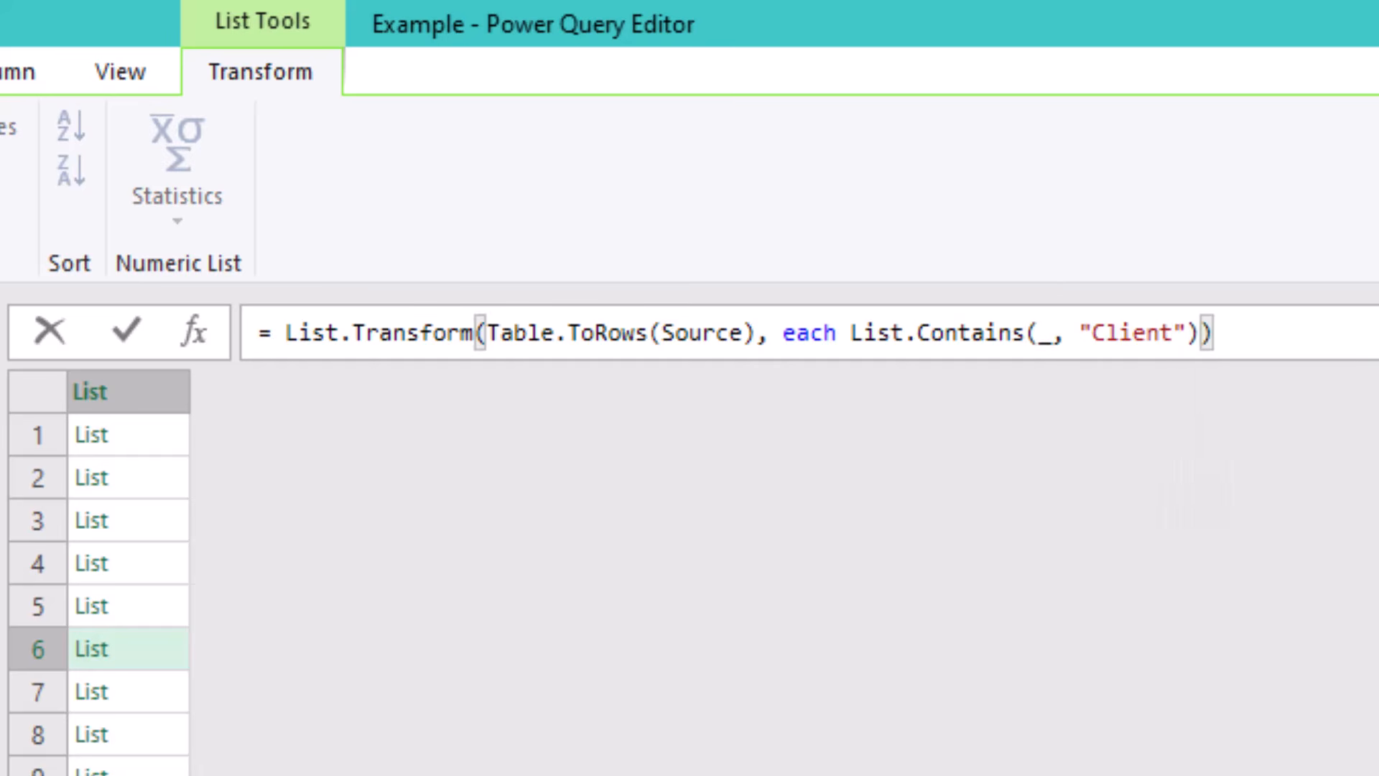
pyautogui.click(752, 693)
pyautogui.click(151, 650)
# - Wrap the HeaderRow formula in List.PositionOf with the search value true to return the header row's position
pyautogui.click(273, 332)
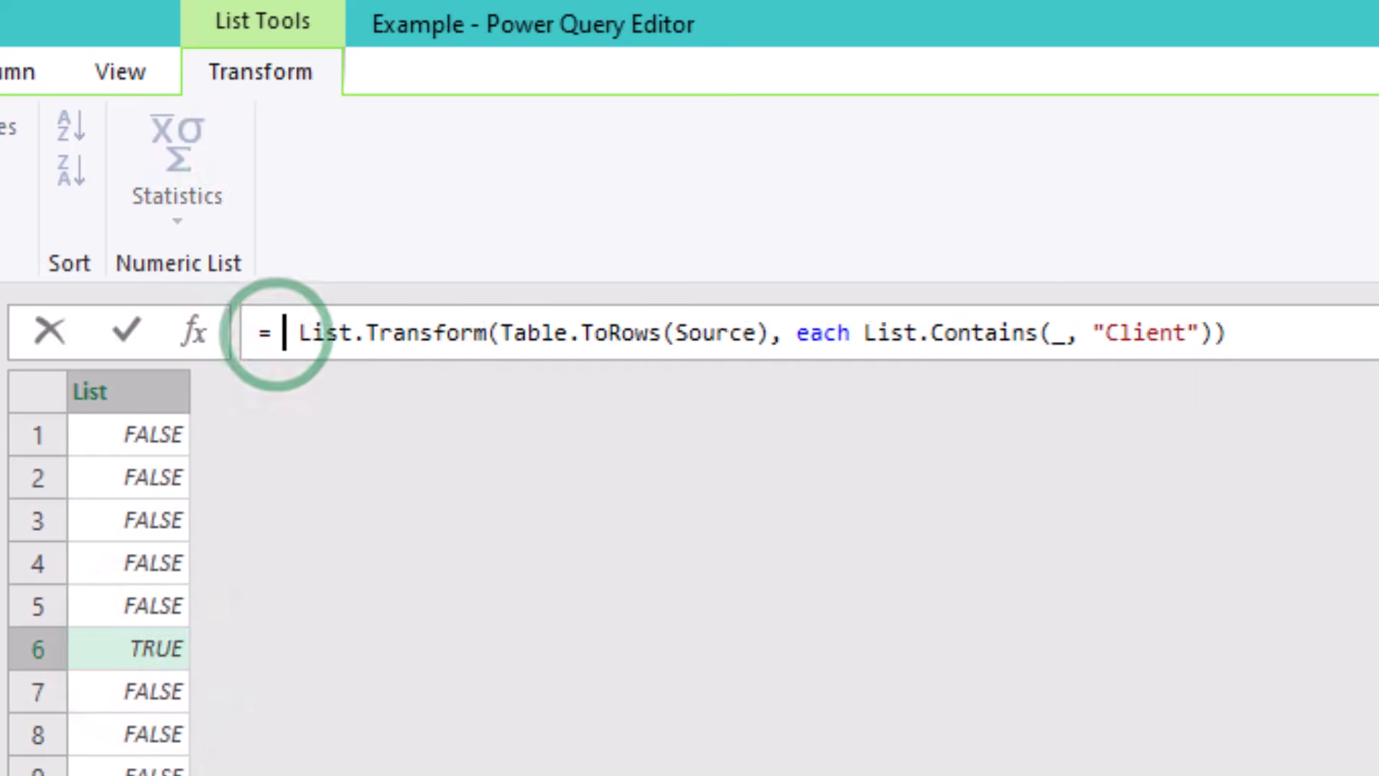
pyautogui.write('List.PositionOf(List')
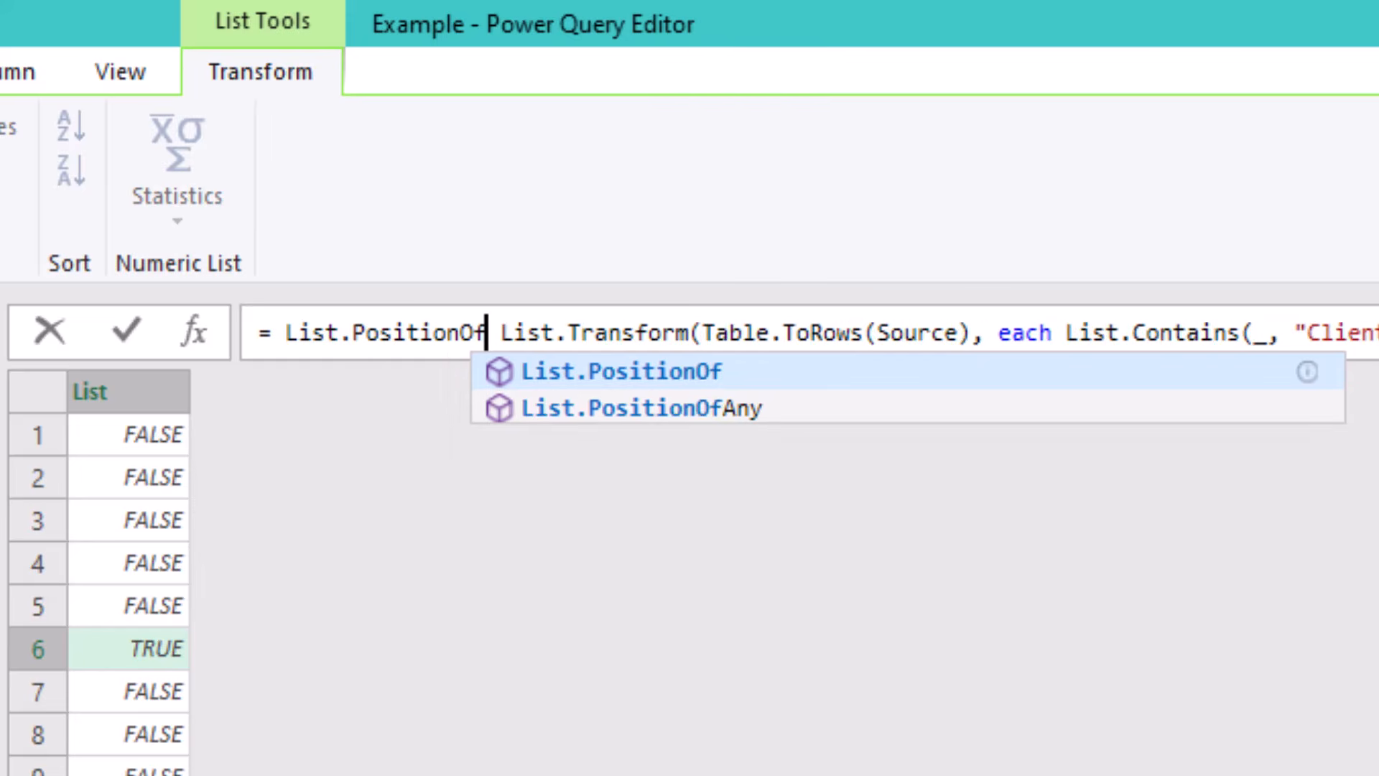
pyautogui.write('.')
pyautogui.press('BackSpace')
pyautogui.write(', true')
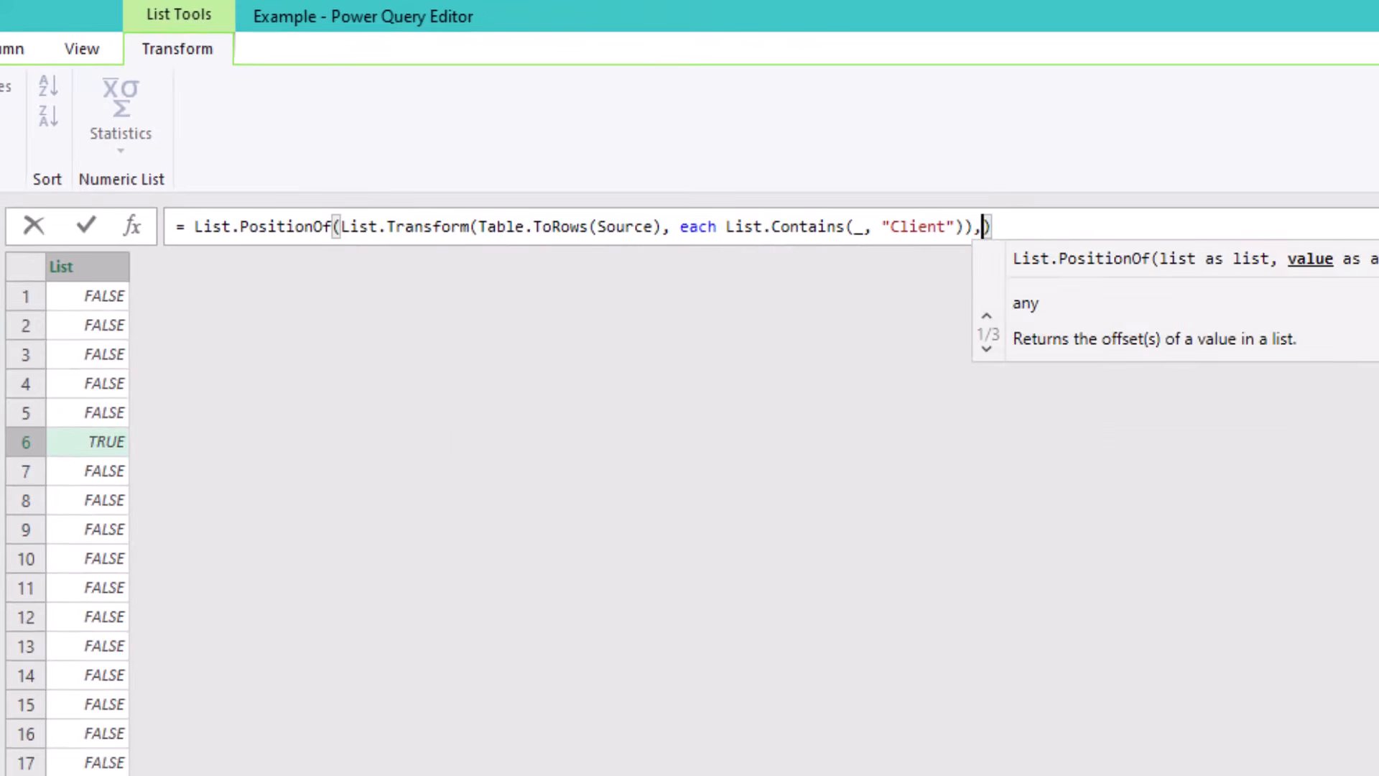
pyautogui.click(715, 653)
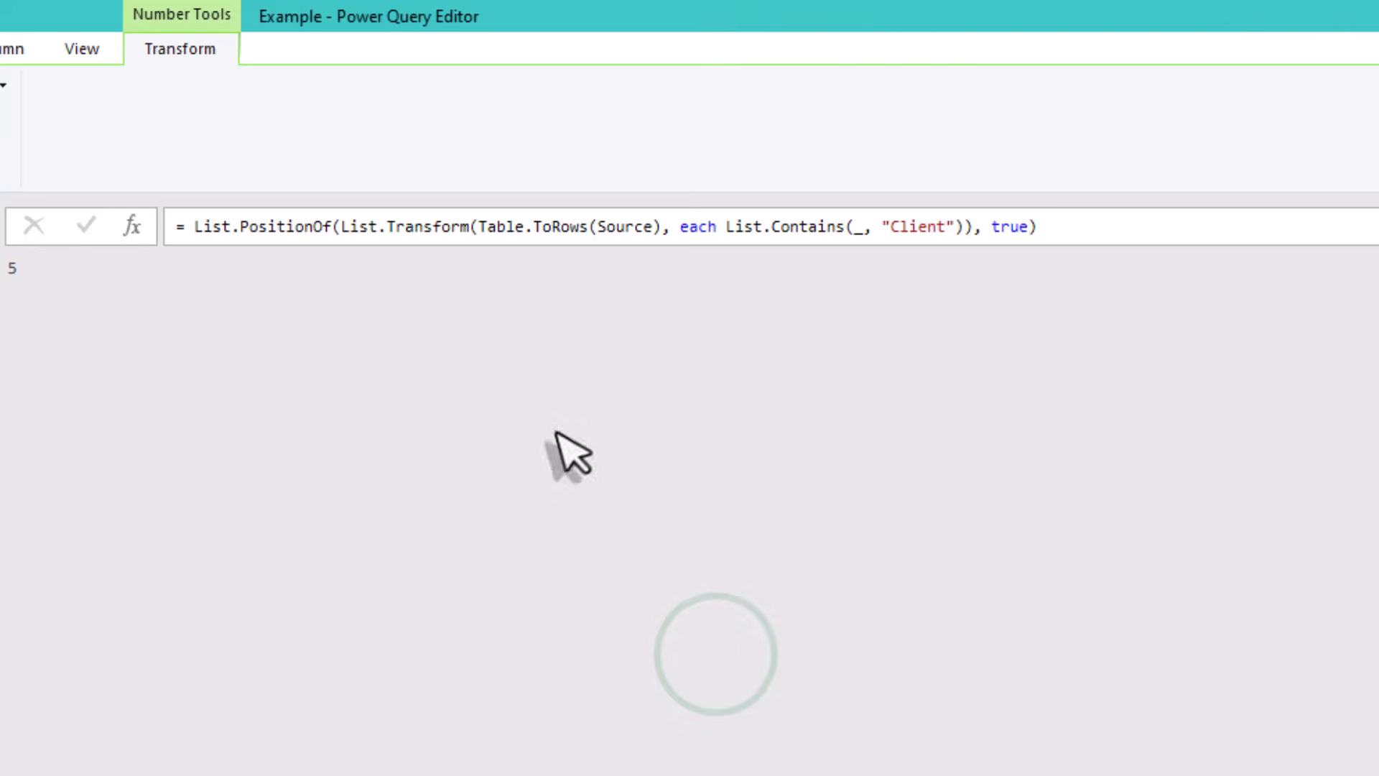
# - Insert a custom step FirstColumn after HeaderRow and set its formula to Source
pyautogui.click(132, 225)
pyautogui.click(1127, 775)
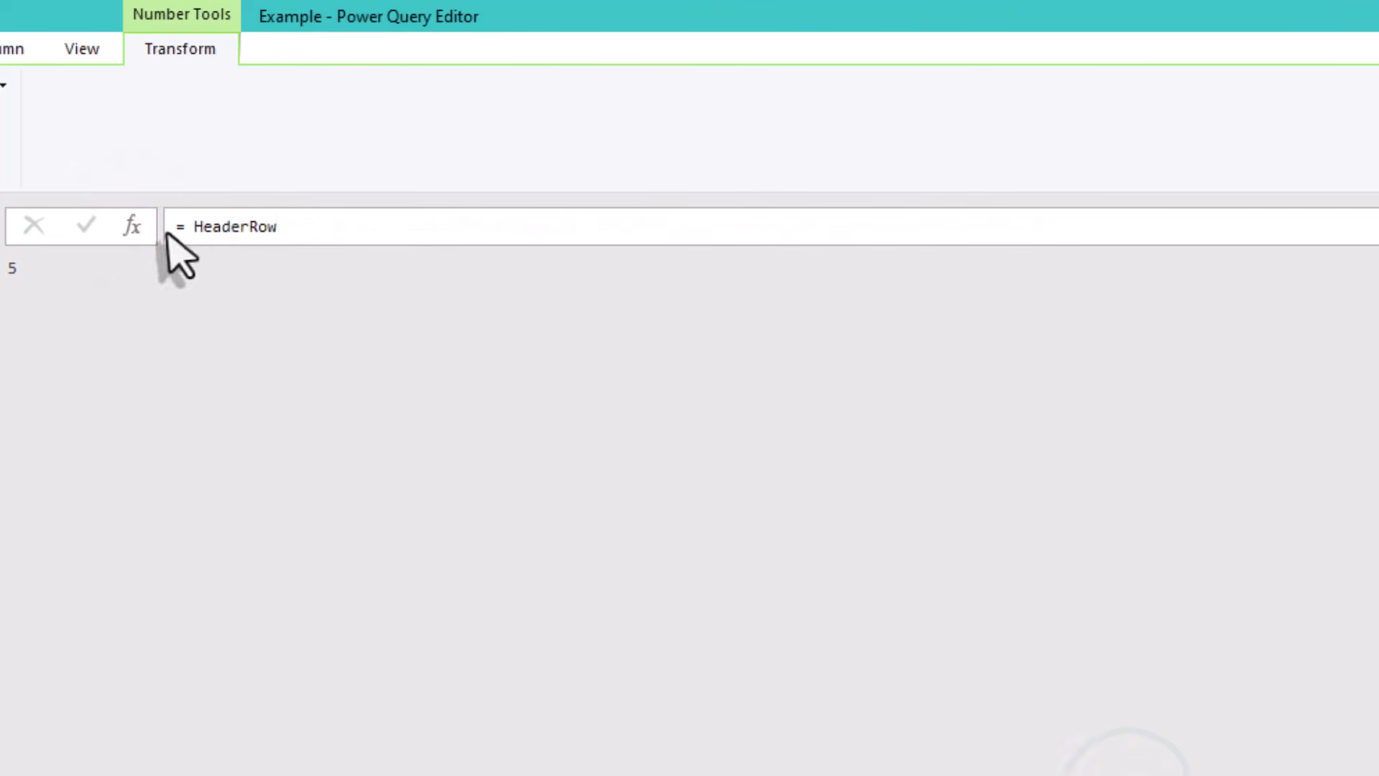
pyautogui.doubleClick(194, 227)
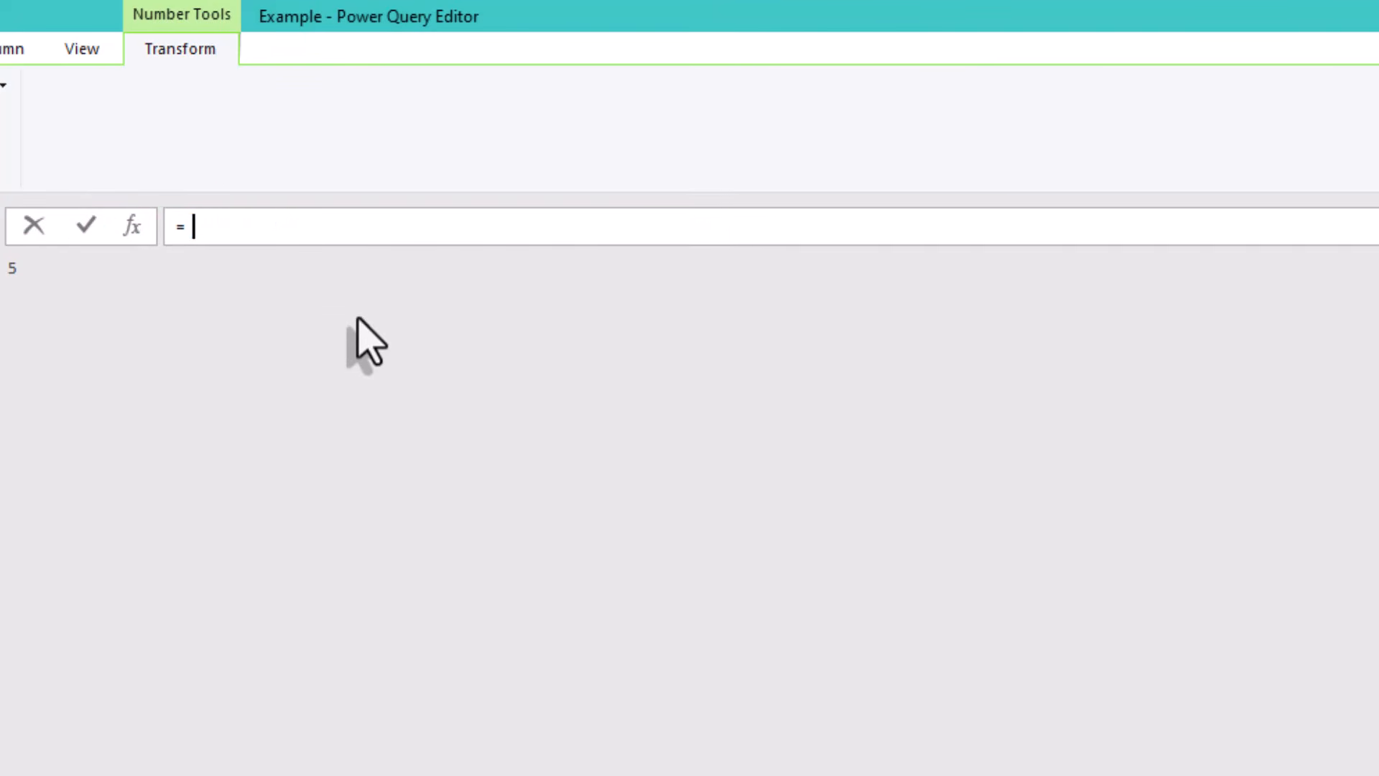
pyautogui.write('Source')
pyautogui.press('Return')
# - Convert the source table in the new step to row lists with Table.ToRows(Source)
pyautogui.click(176, 224)
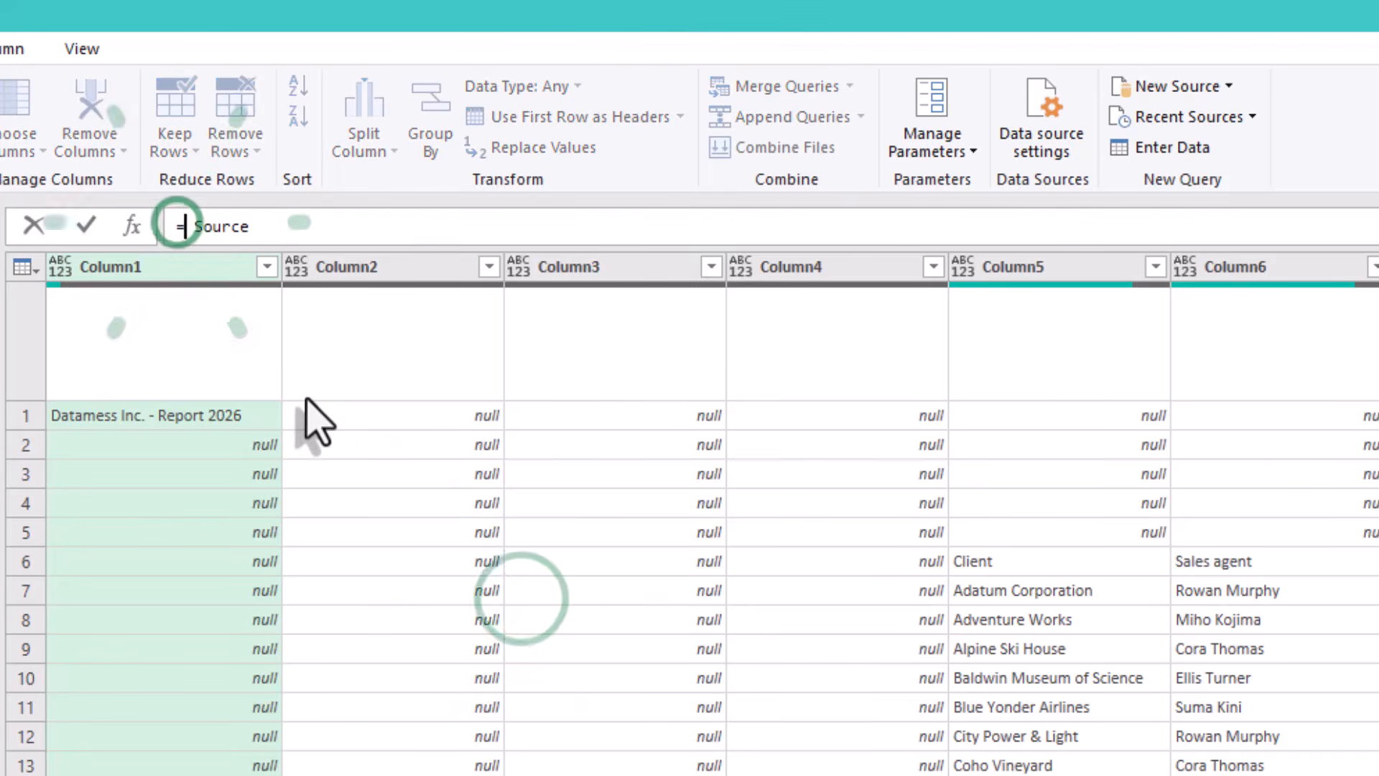
pyautogui.write('table.to')
pyautogui.press('Down')
pyautogui.press('Down')
pyautogui.press('Down')
pyautogui.press('Tab')
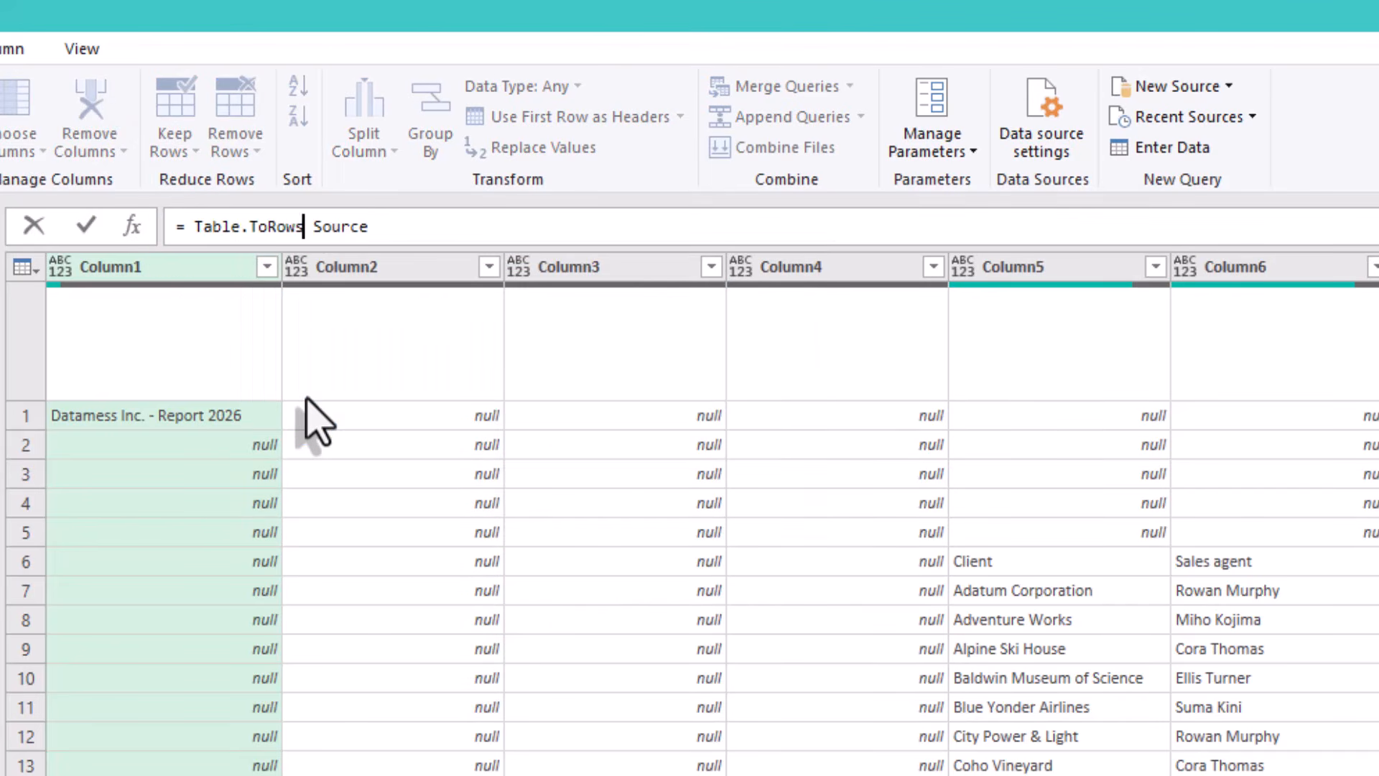
pyautogui.write('(')
pyautogui.press('Delete')
pyautogui.press('Delete')
pyautogui.press('End')
pyautogui.write(')')
pyautogui.click(480, 517)
# - Append the {HeaderRow} index to the Table.ToRows formula to extract only the header row's list
pyautogui.click(464, 215)
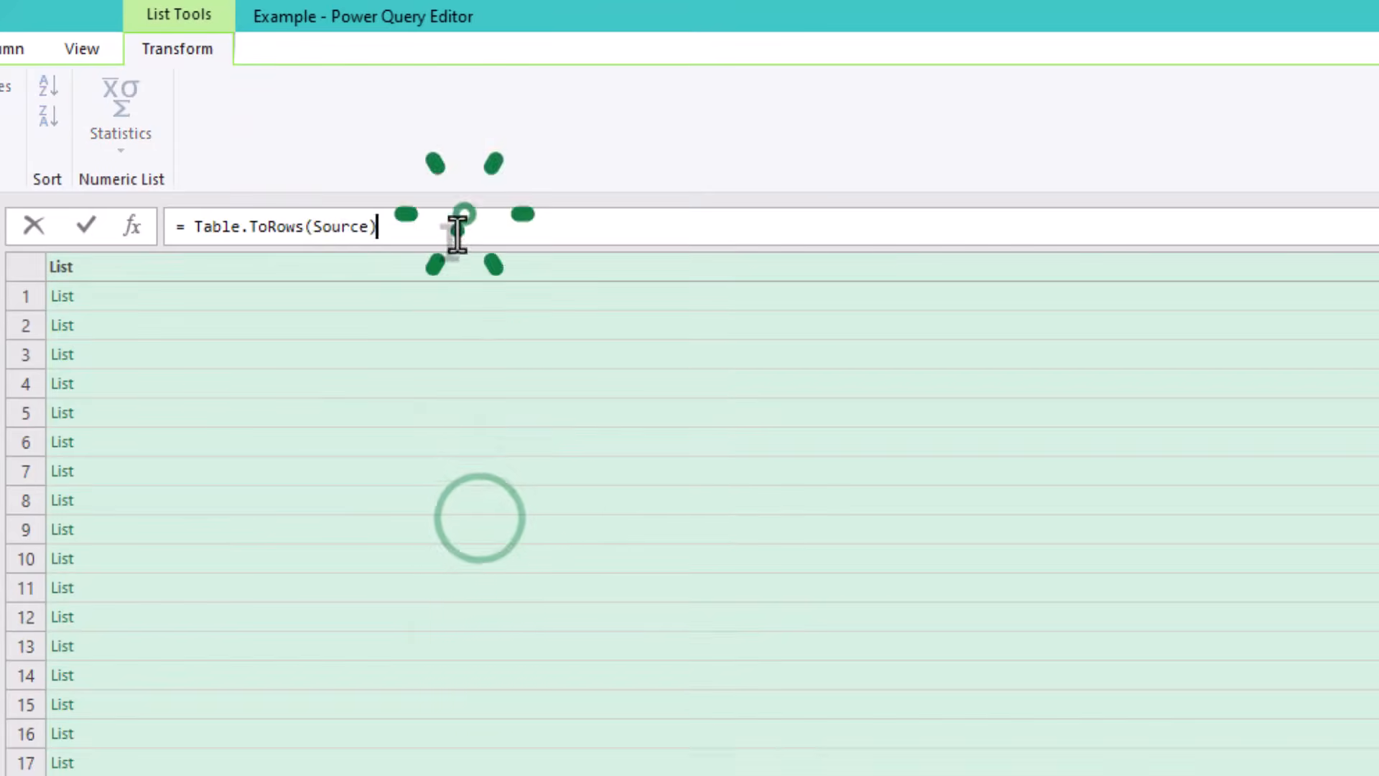
pyautogui.write('{HeaderRow')
pyautogui.press('Return')
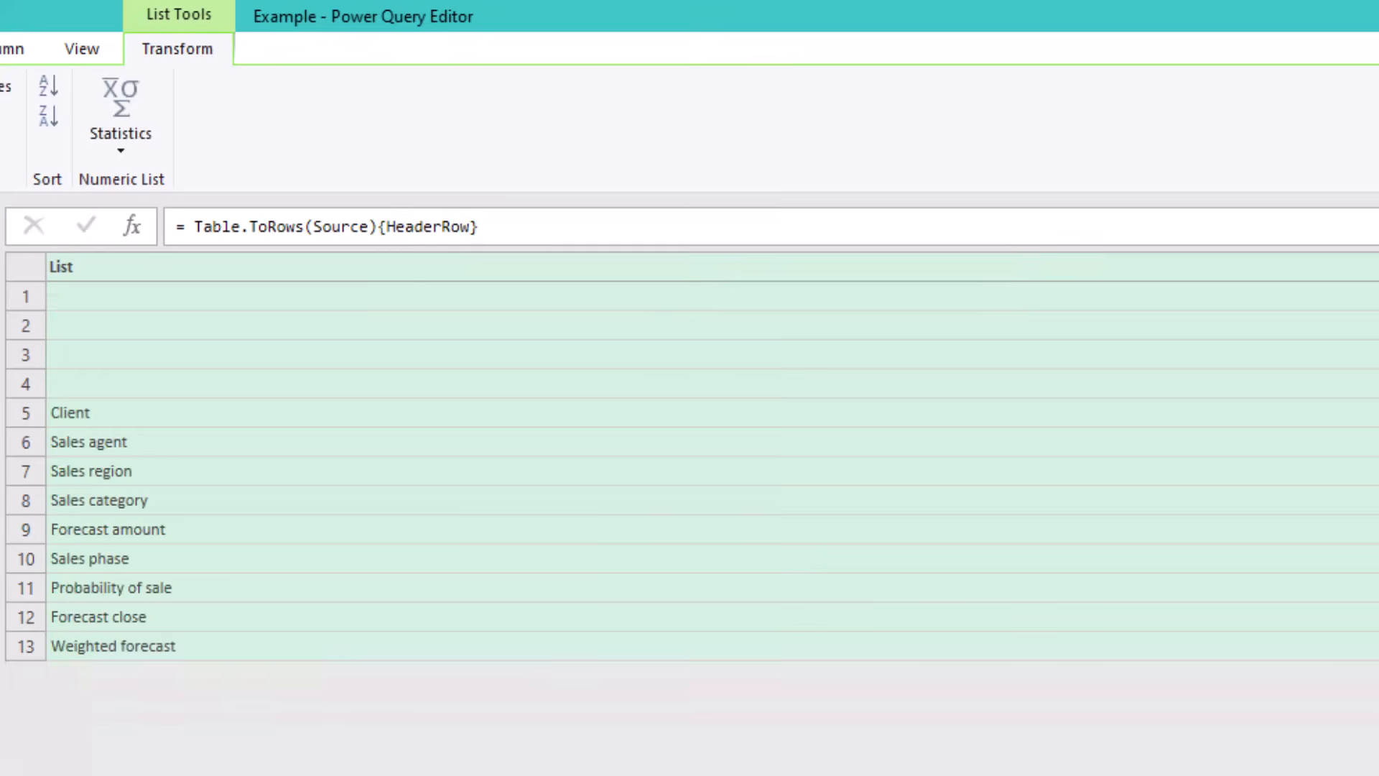
# - Wrap the header row list in List.PositionOf with the value "Client" to return the first column's position
pyautogui.click(184, 226)
pyautogui.write('listp')
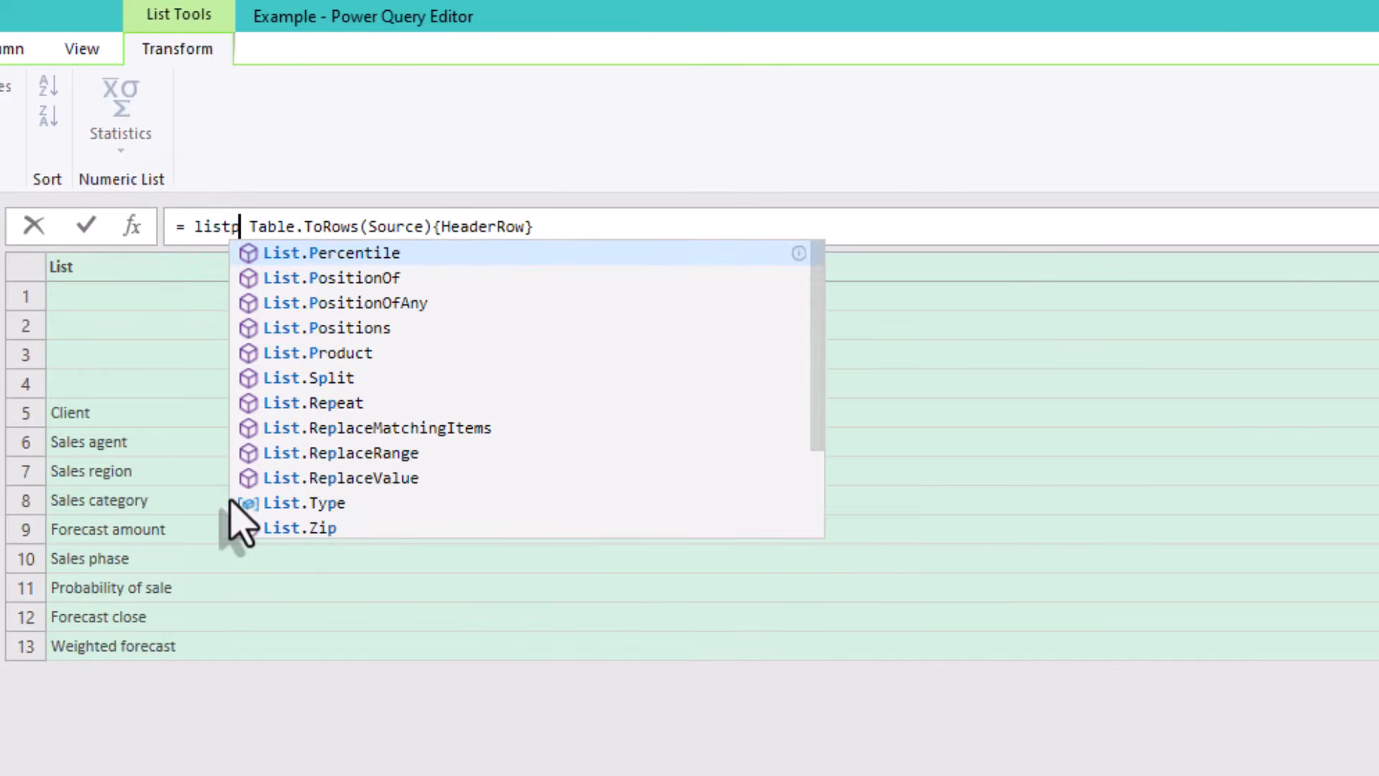
pyautogui.press('Tab')
pyautogui.write('(')
pyautogui.press('Delete')
pyautogui.press('End')
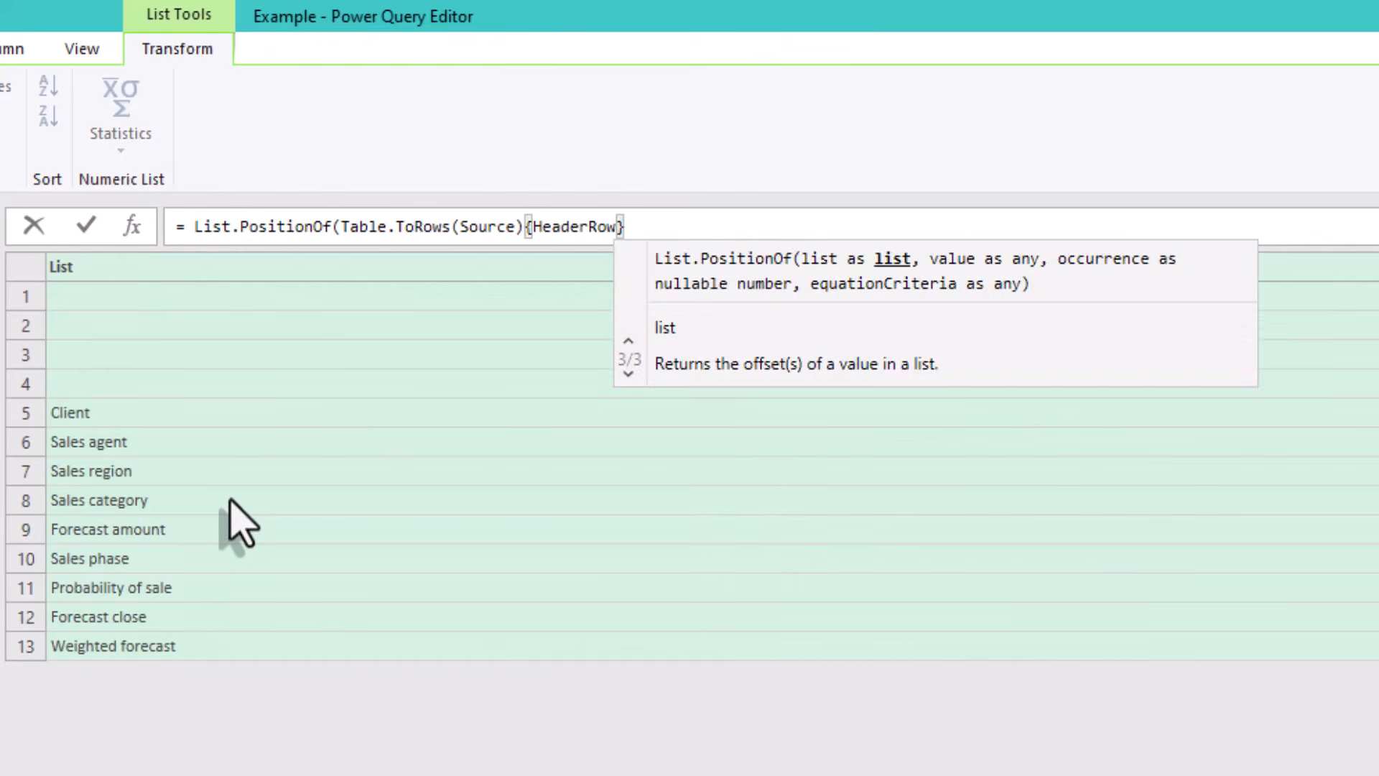
pyautogui.write(', "')
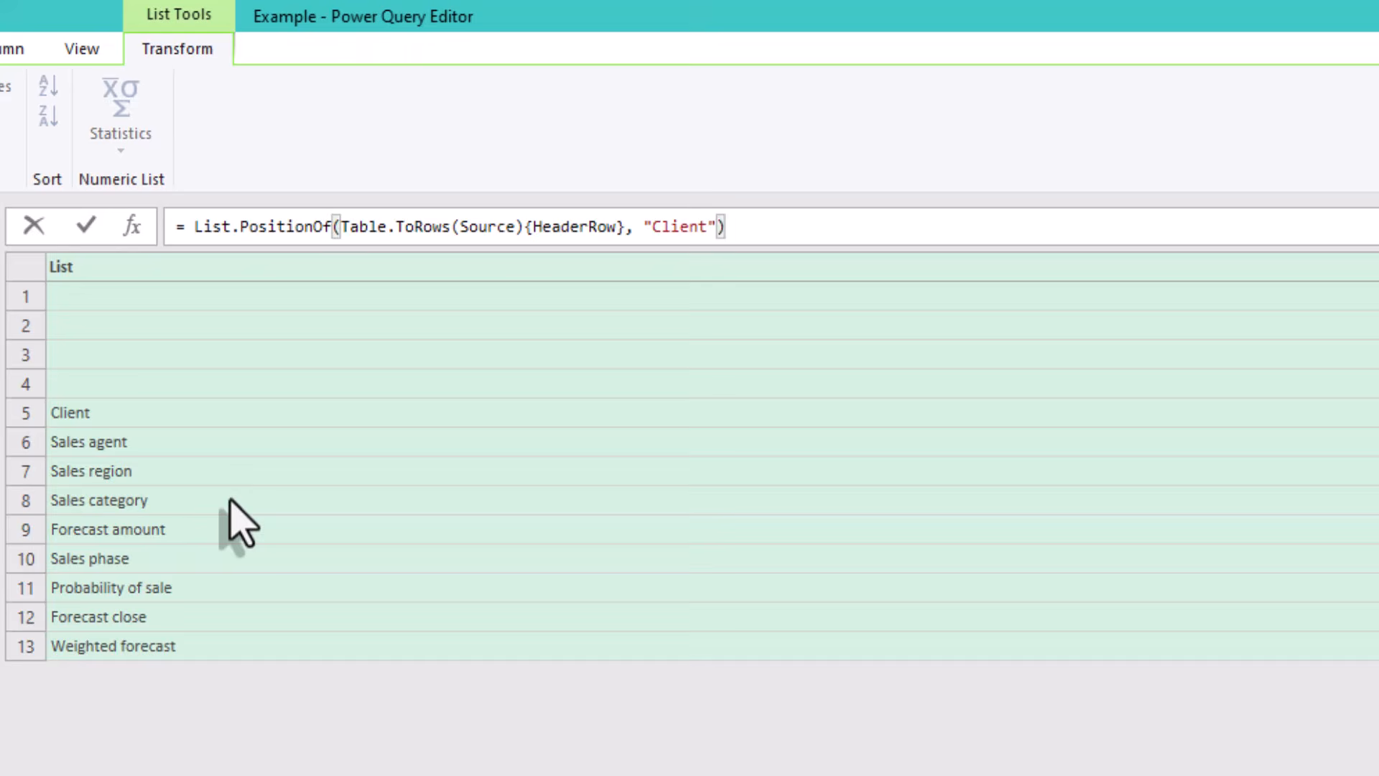
pyautogui.write('Client")')
pyautogui.press('Return')
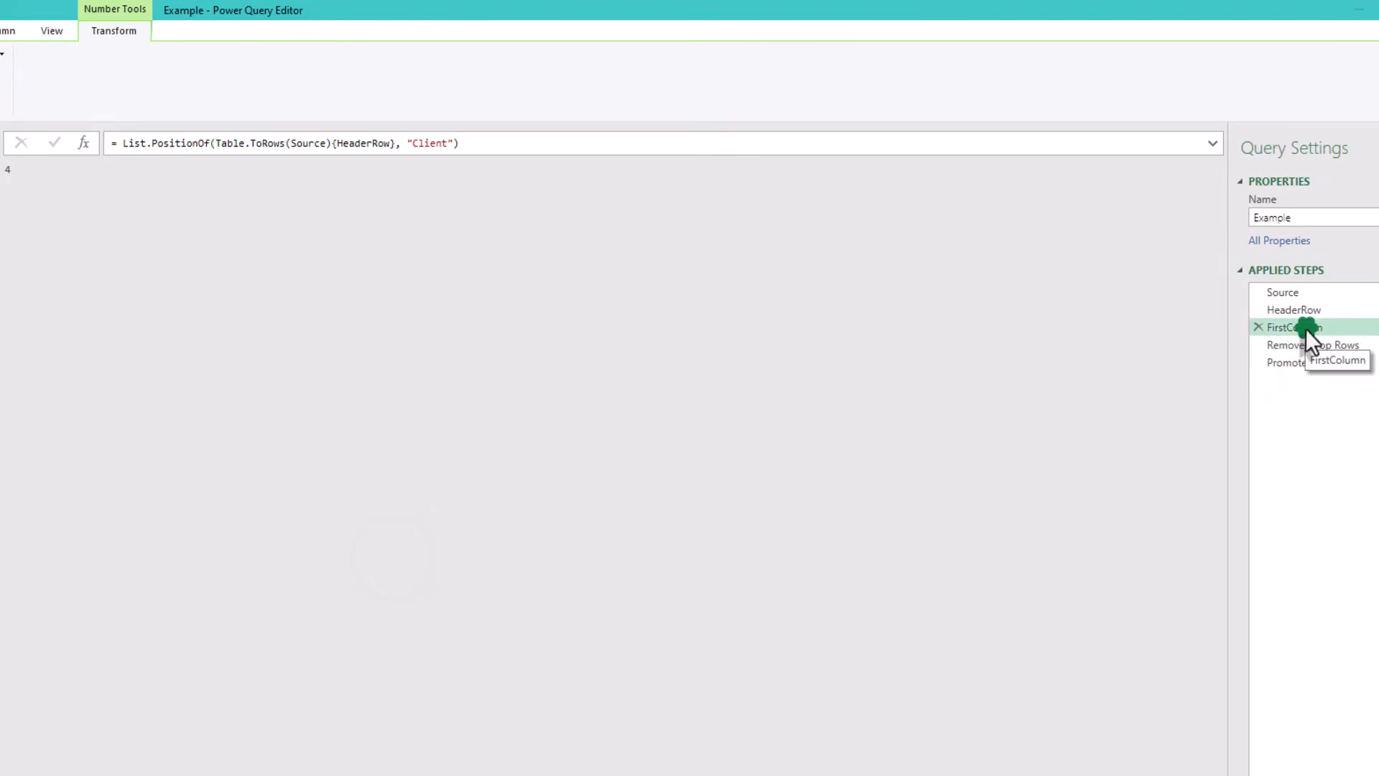
# - Replace FirstColumn with HeaderRow as the row count in the Removed Top Rows formula, giving Table.Skip(Source,HeaderRow)
pyautogui.click(1321, 345)
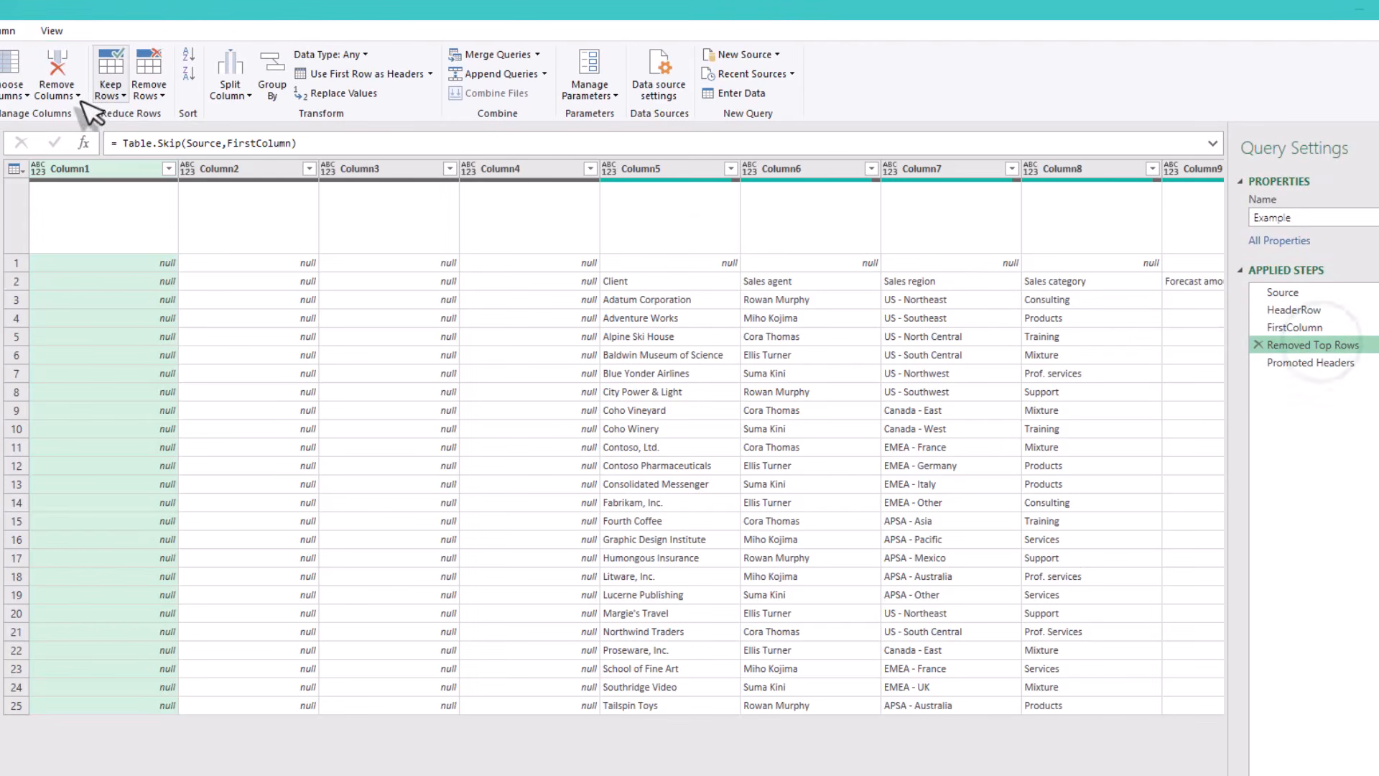
pyautogui.doubleClick(262, 143)
pyautogui.press('BackSpace')
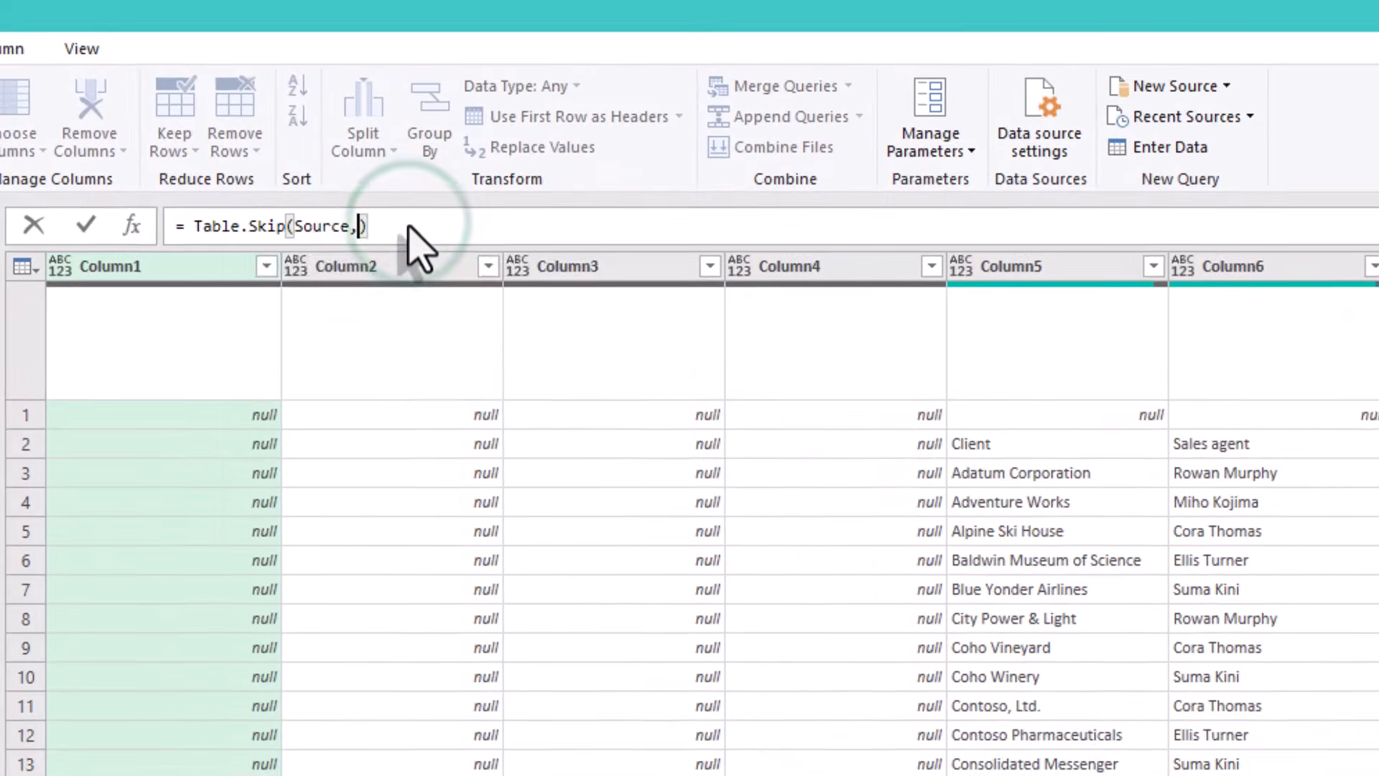
pyautogui.write('HeaderRow')
pyautogui.press('Return')
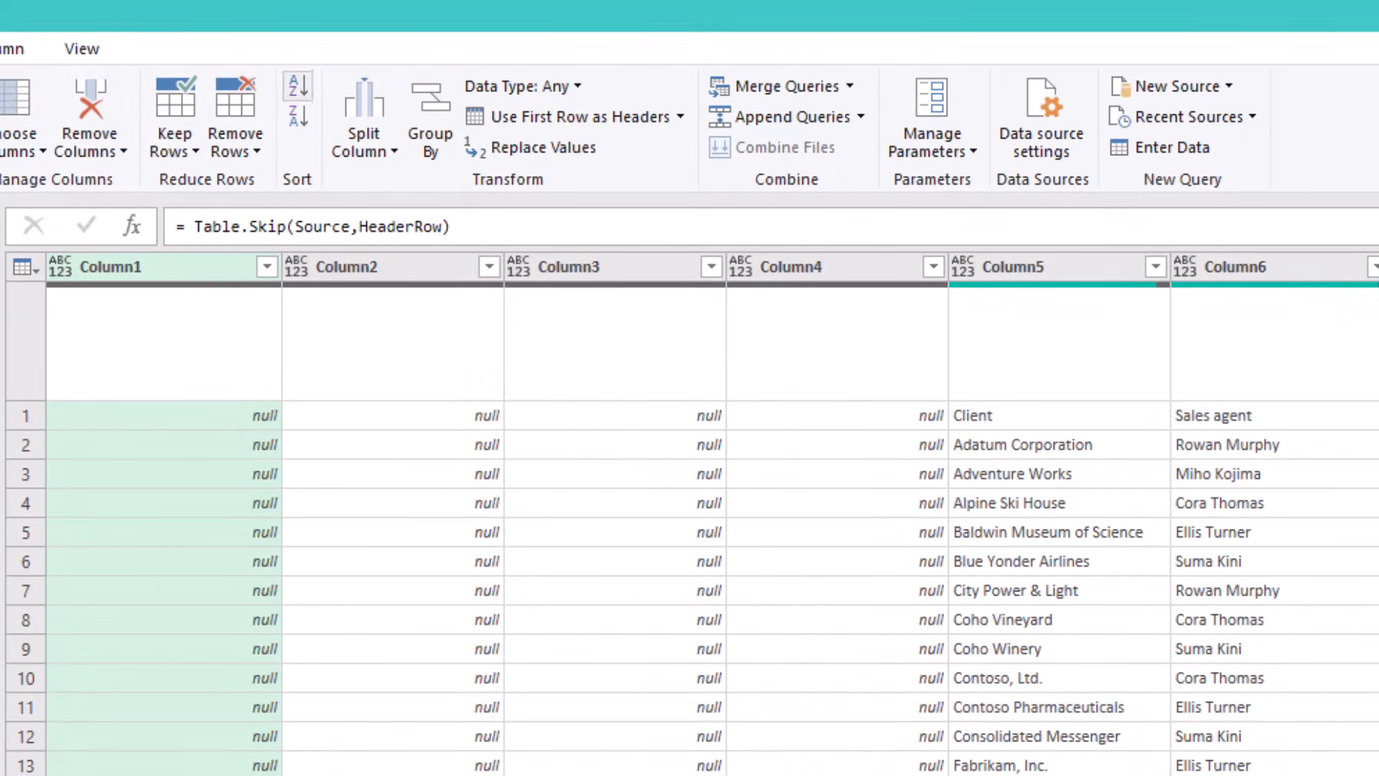
# - Remove Column1 and replace the hard-coded {"Column1"} list in the Table.RemoveColumns formula with a List.FirstN function
pyautogui.click(91, 136)
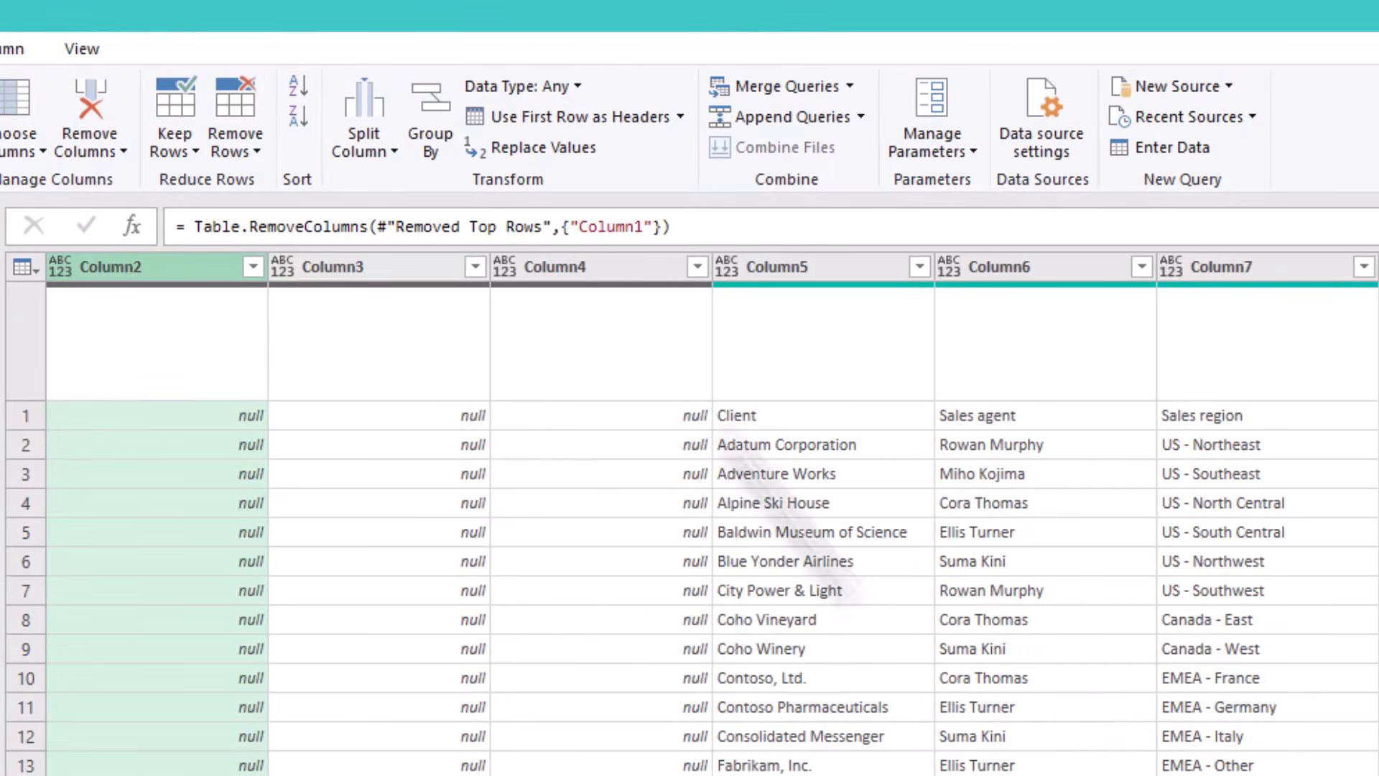
pyautogui.moveTo(561, 226); pyautogui.dragTo(662, 227)
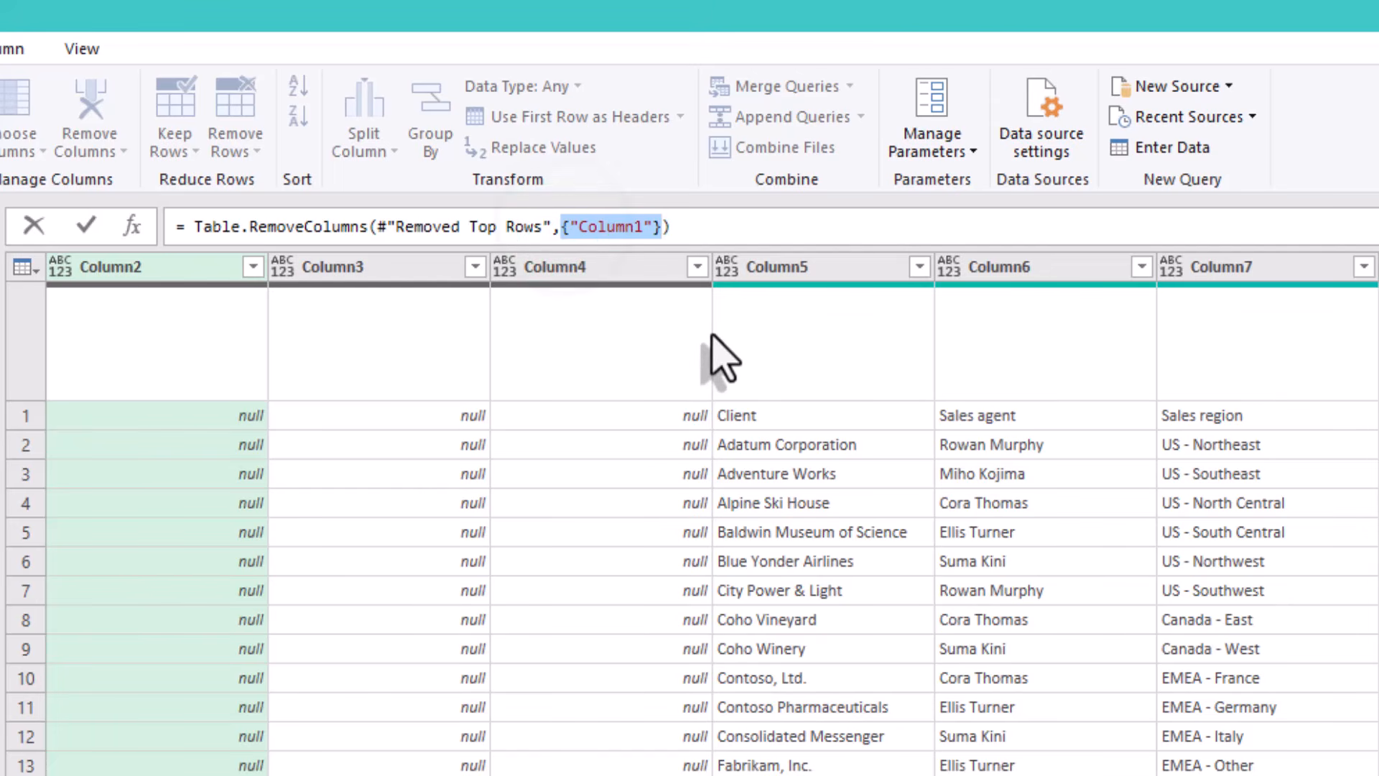
pyautogui.write('Listf')
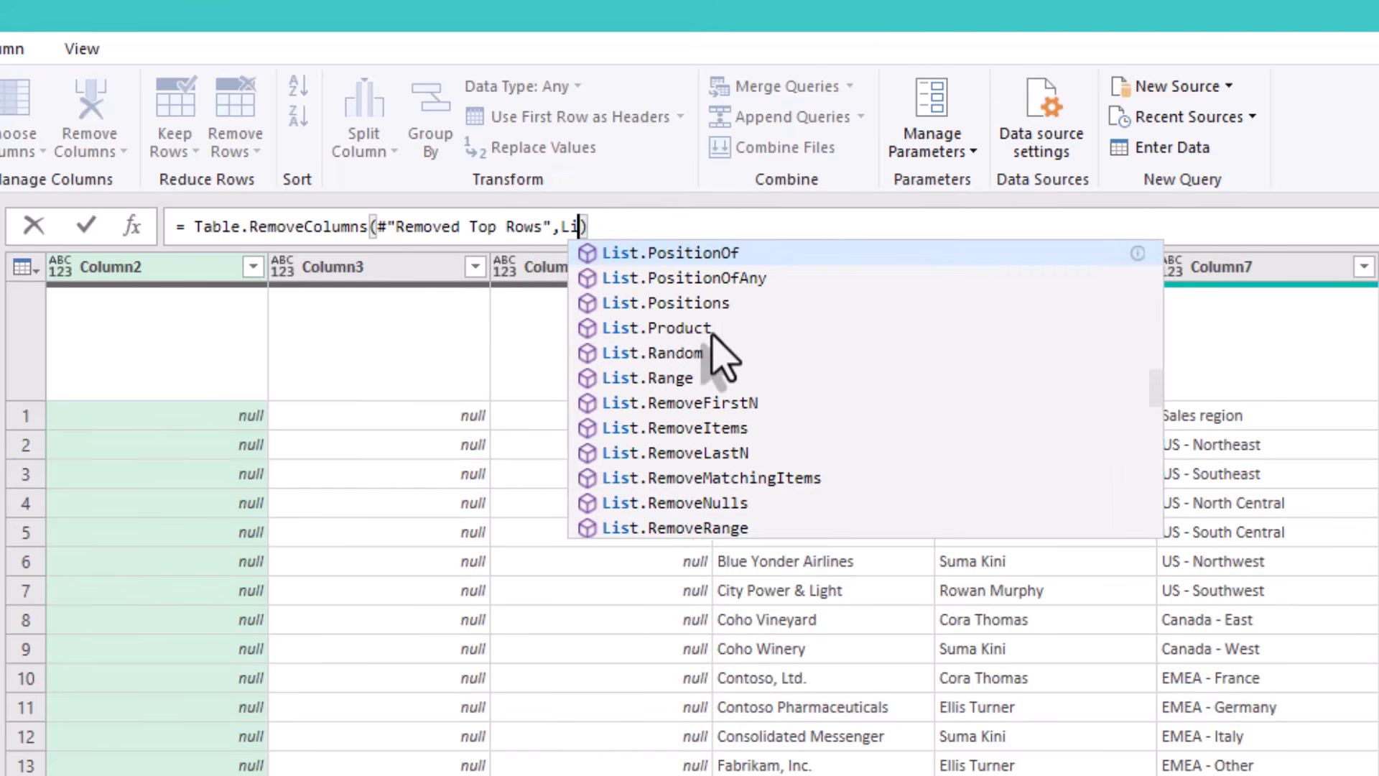
pyautogui.press('Tab')
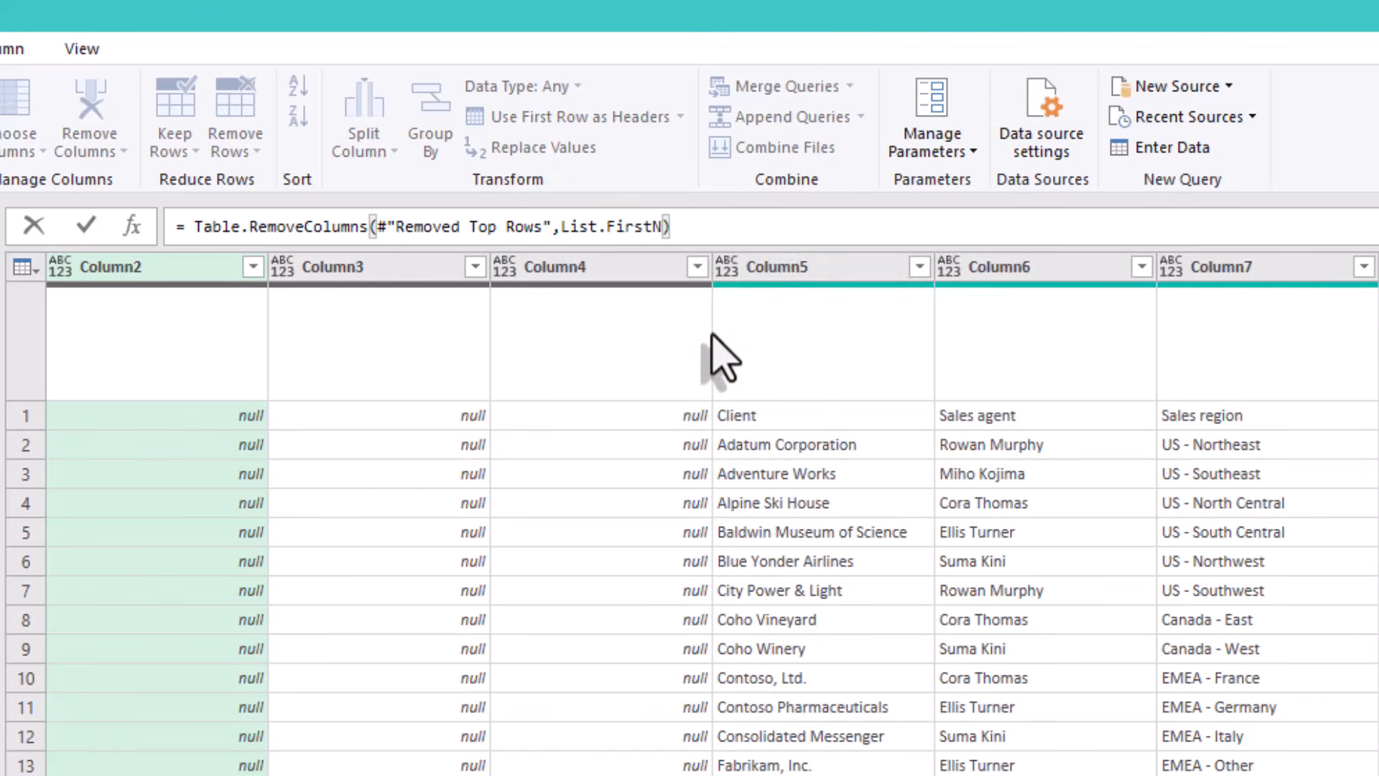
pyautogui.write('(')
# - Supply Table.ColumnNames(#"Removed Top Rows") as the list argument of List.FirstN
pyautogui.write('Tablec')
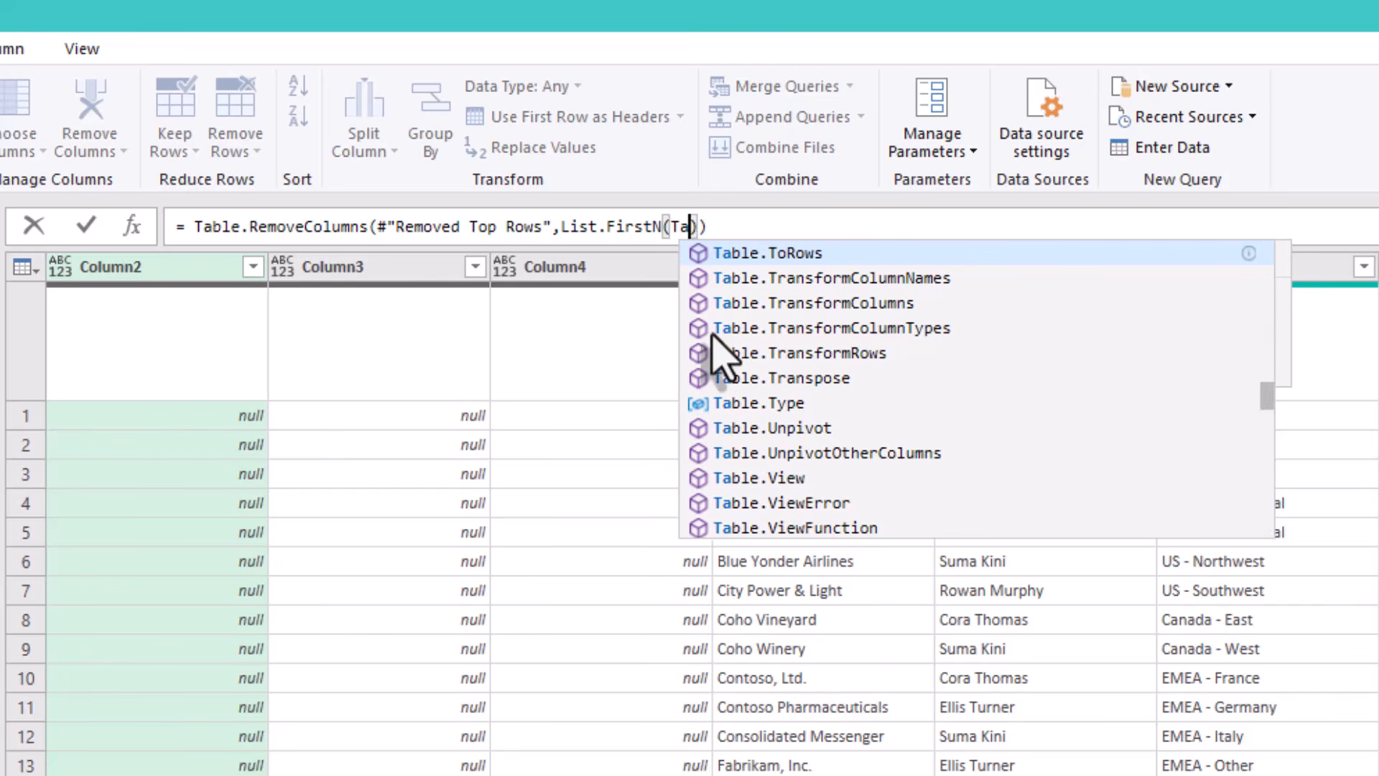
pyautogui.press('Tab')
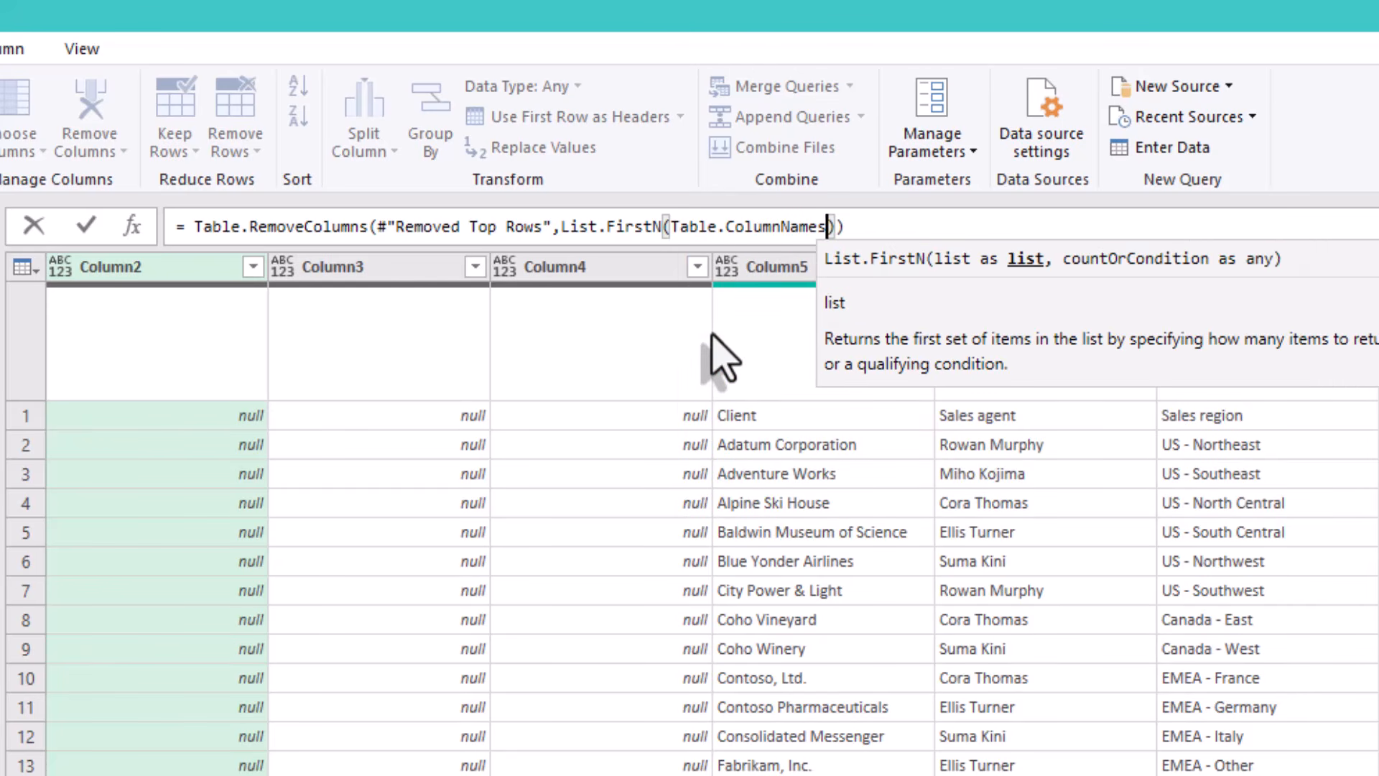
pyautogui.write('(#')
pyautogui.press('Down')
pyautogui.press('Down')
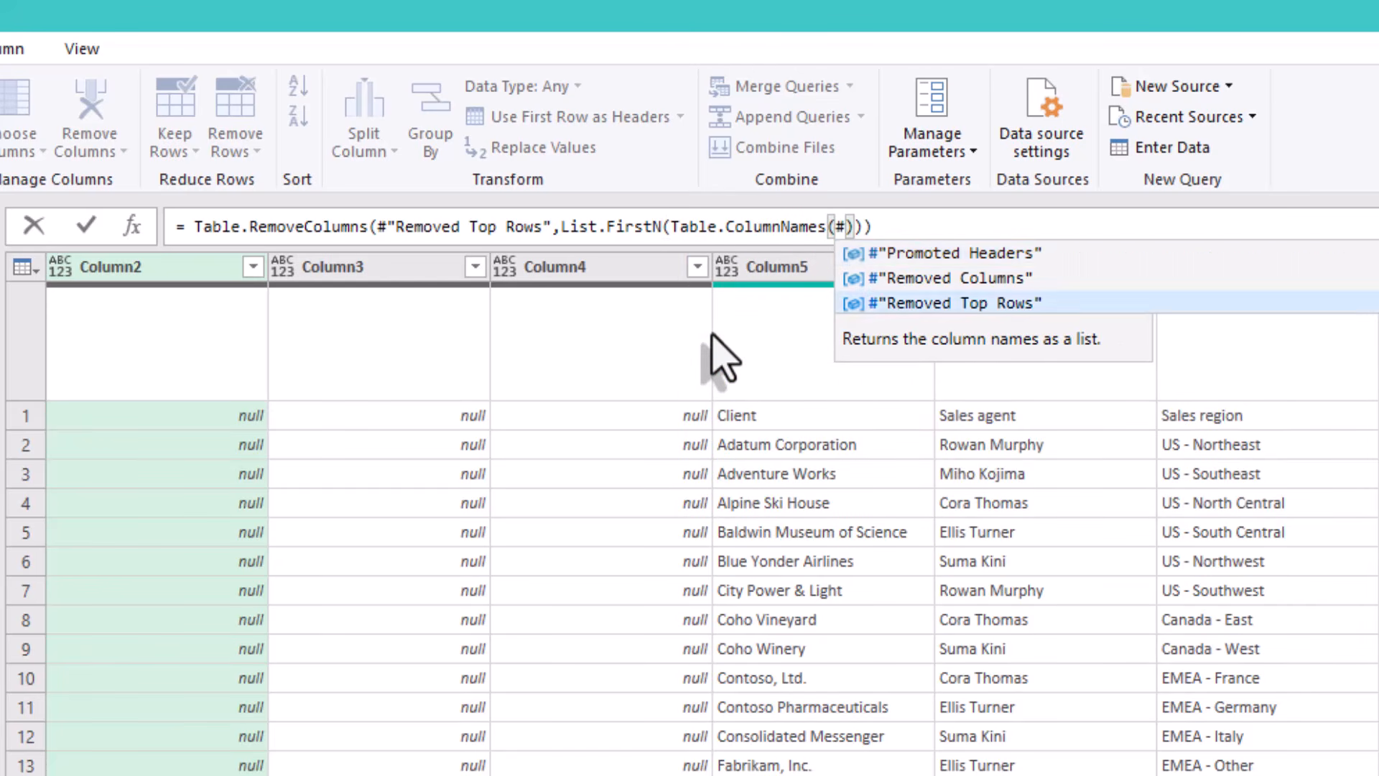
pyautogui.press('Tab')
pyautogui.write(')')
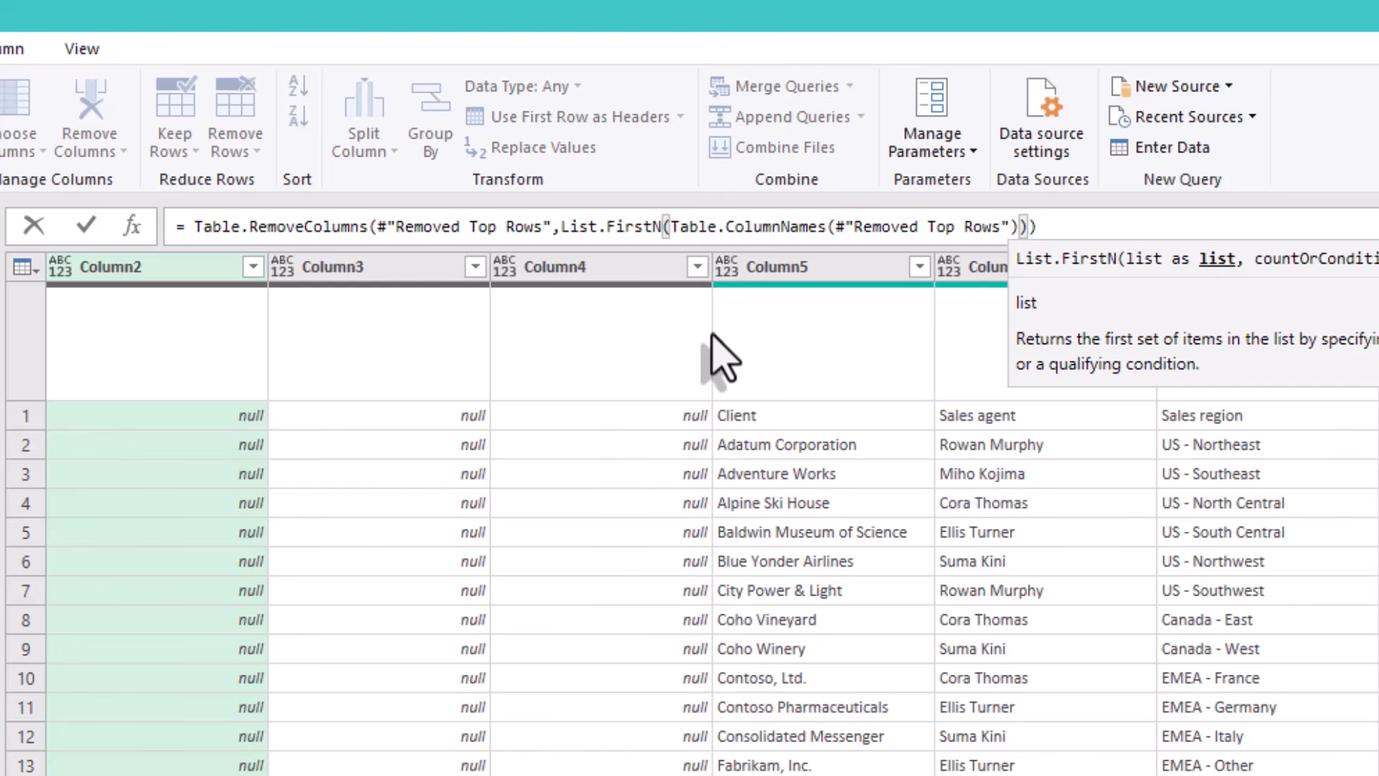
# - Use FirstColumn as the List.FirstN count, commit the column removal formula, and check the table with promoted headers
pyautogui.write(',')
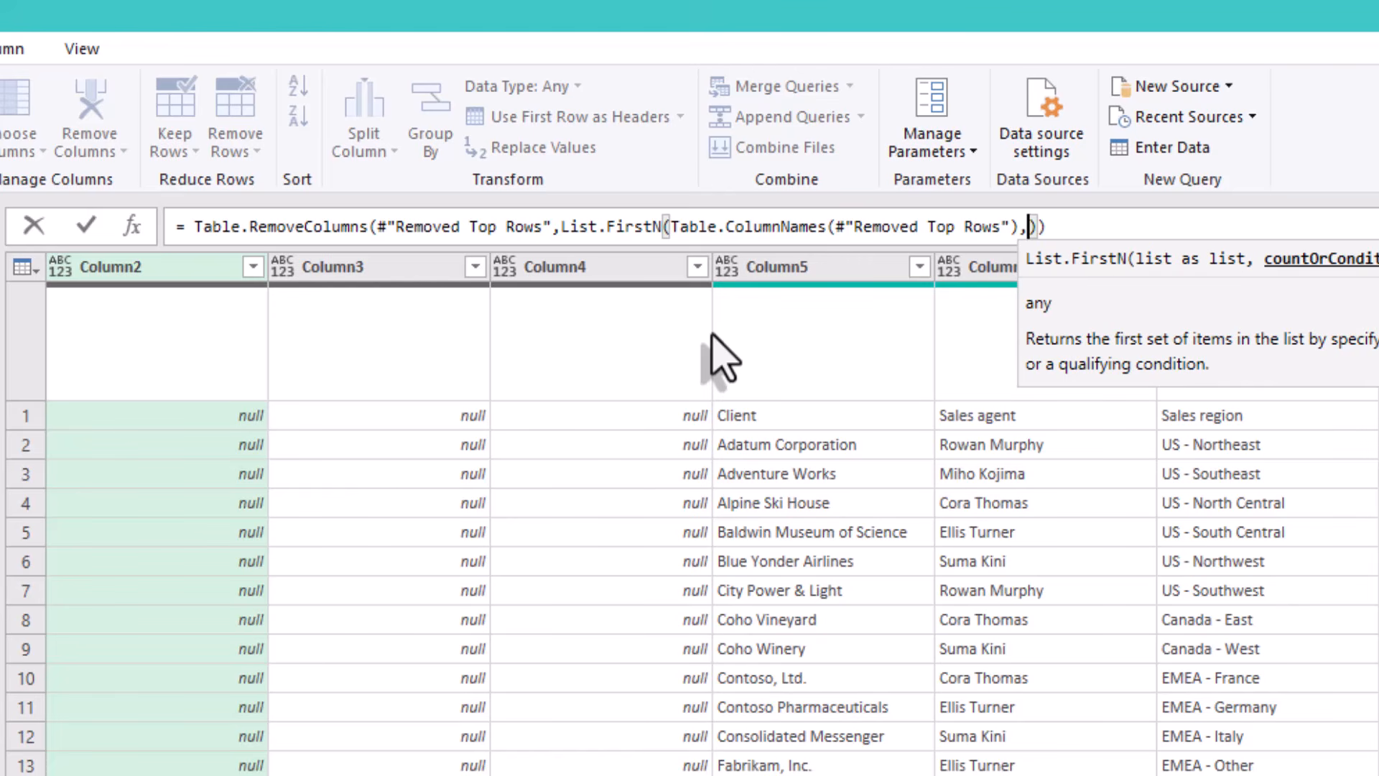
pyautogui.write('FirstColumn))')
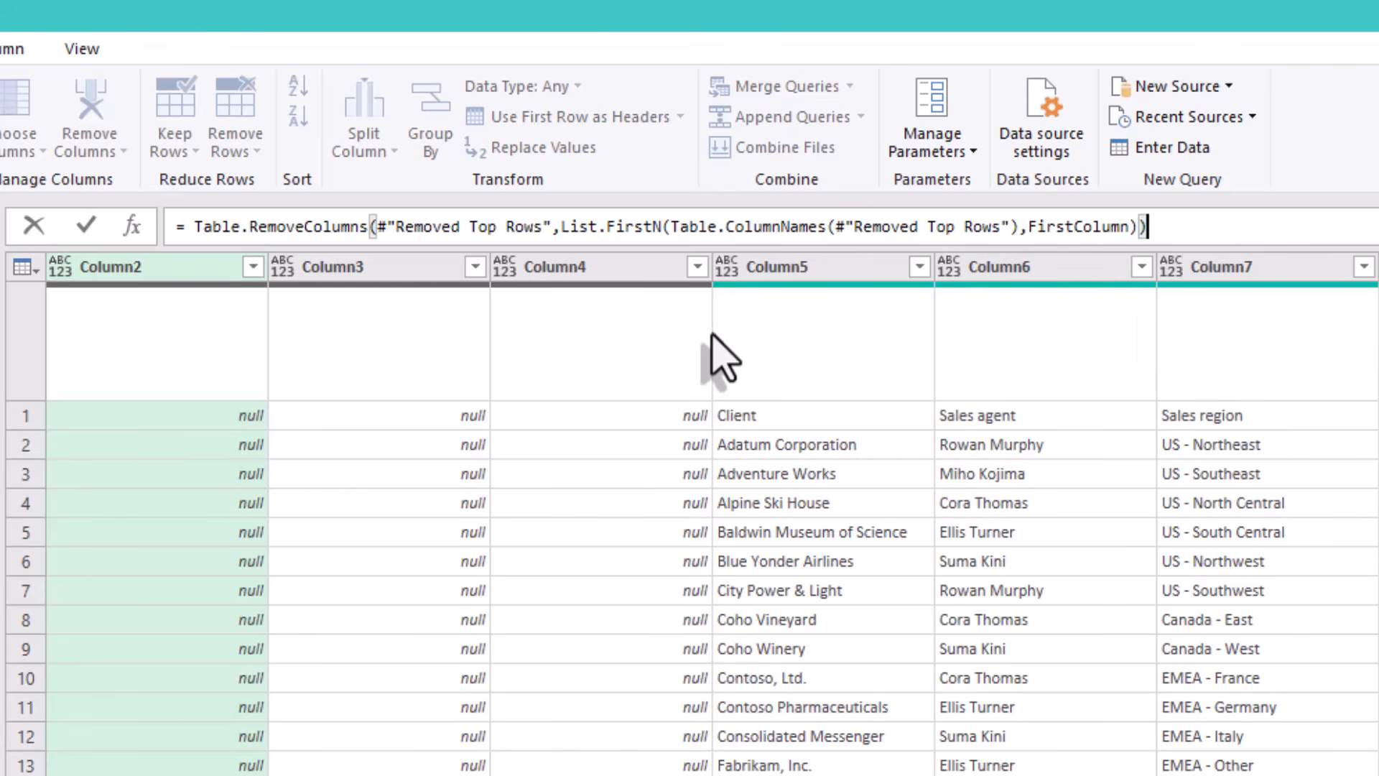
pyautogui.press('Return')
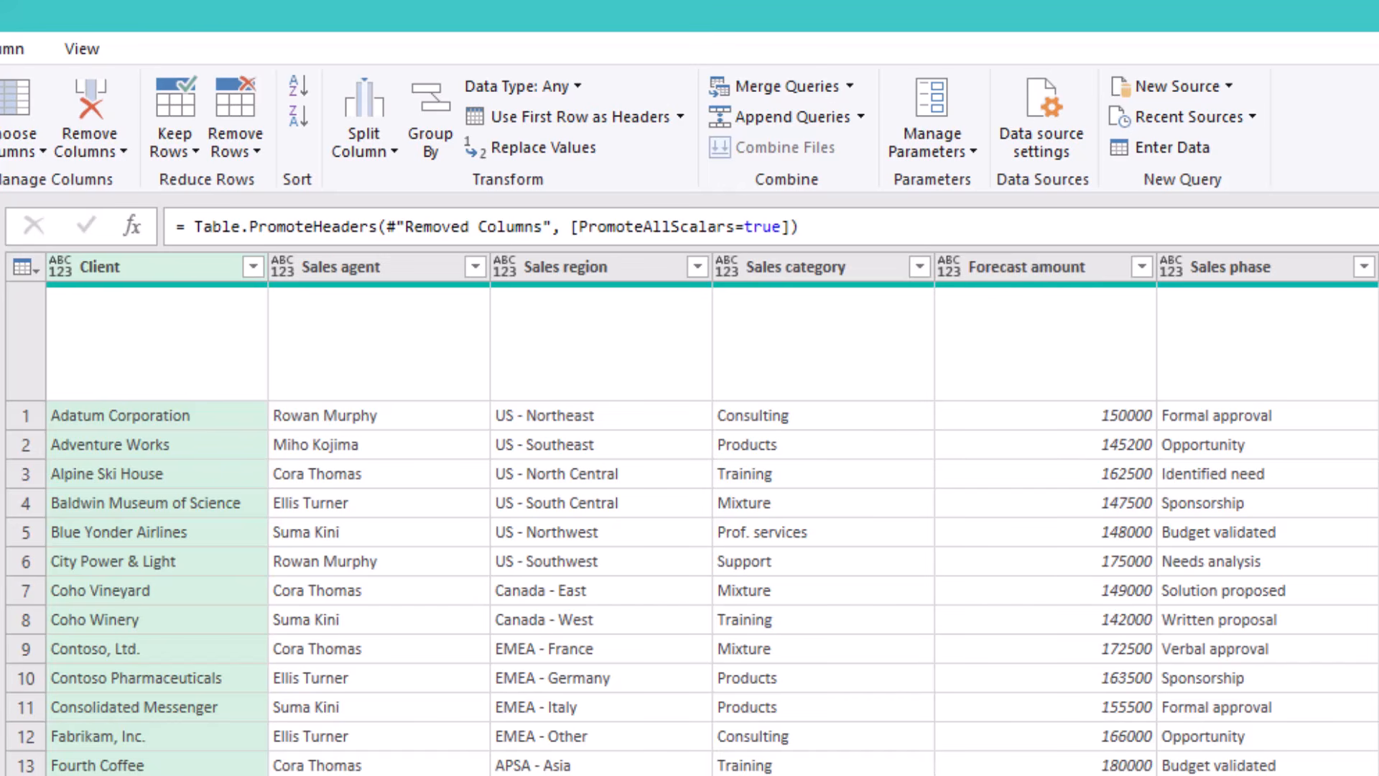
pyautogui.click(438, 650)
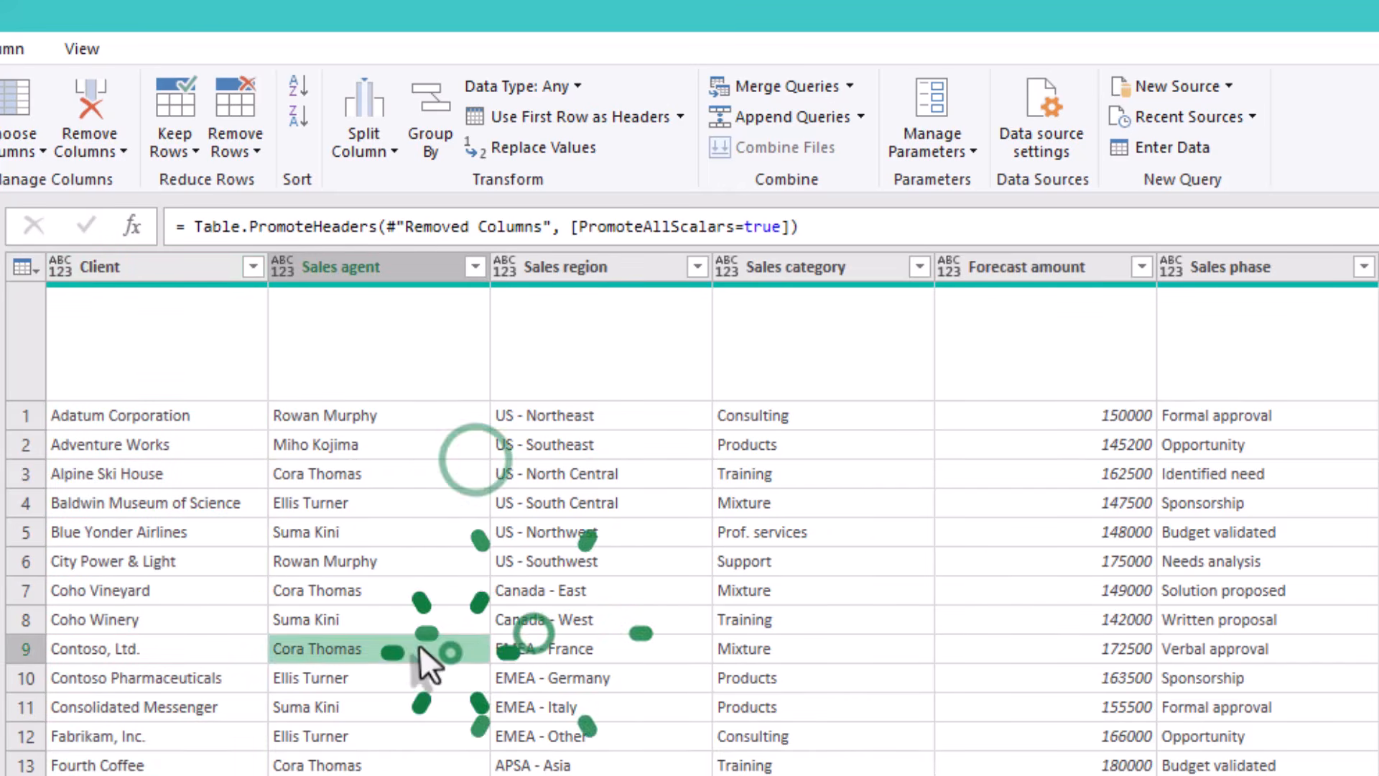
pyautogui.click(819, 621)
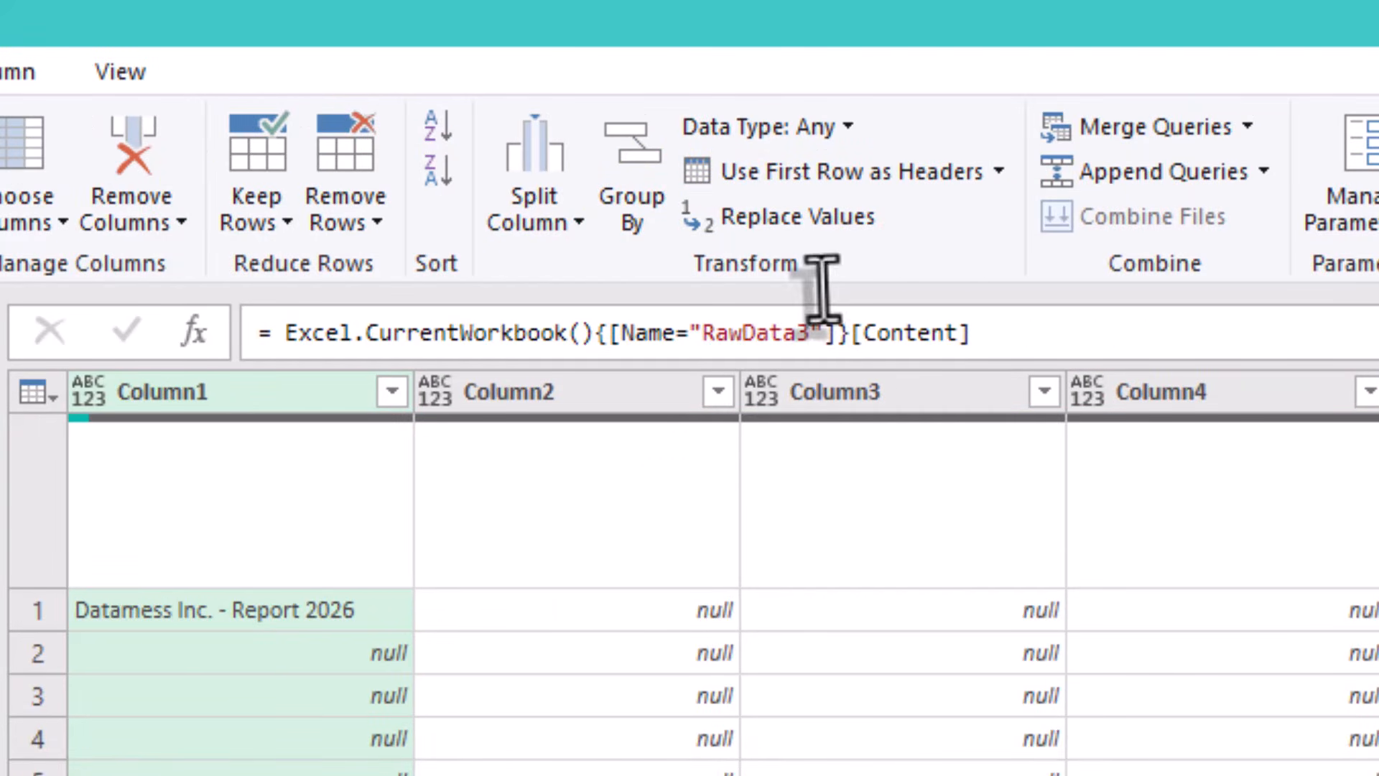
# - Point the Source step's Excel.CurrentWorkbook formula to the table RawData4
pyautogui.click(808, 334)
pyautogui.press('BackSpace')
pyautogui.write('4')
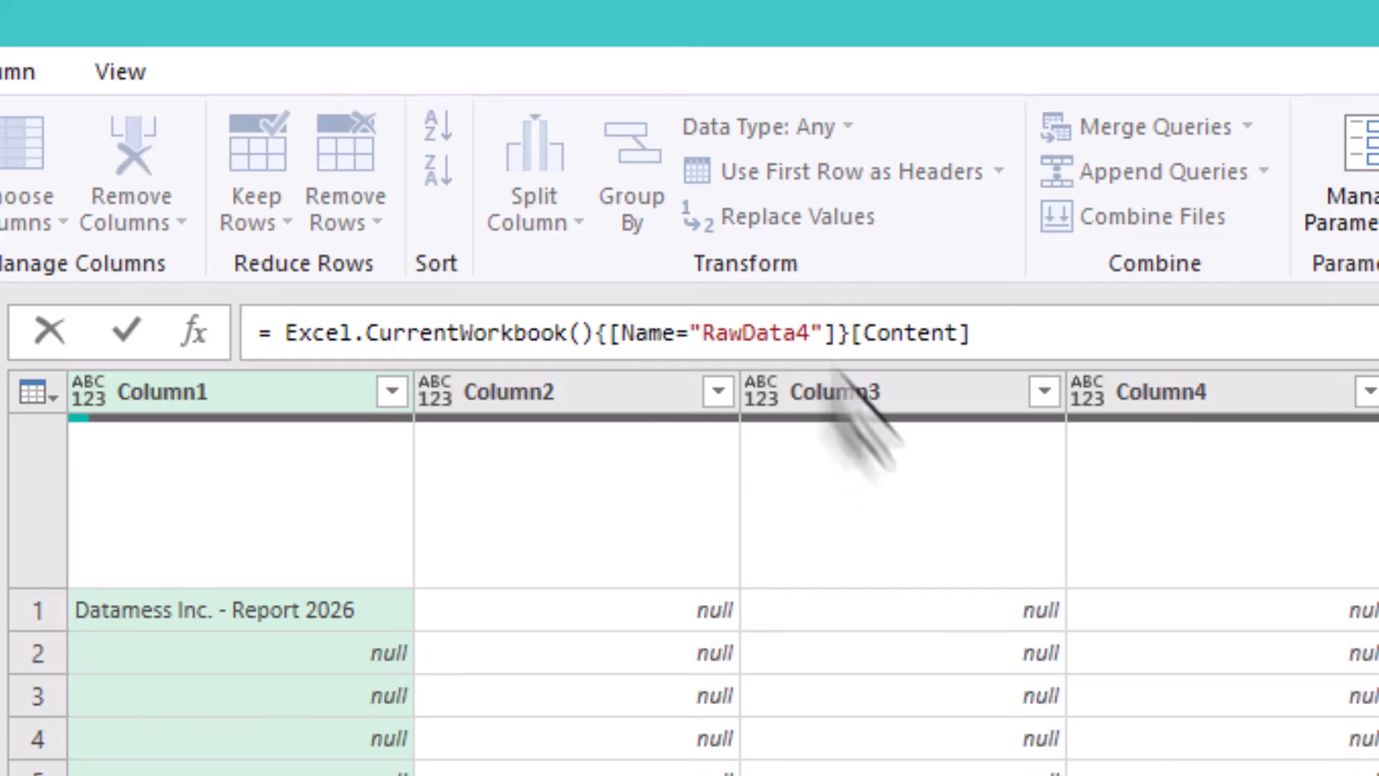
pyautogui.press('Return')
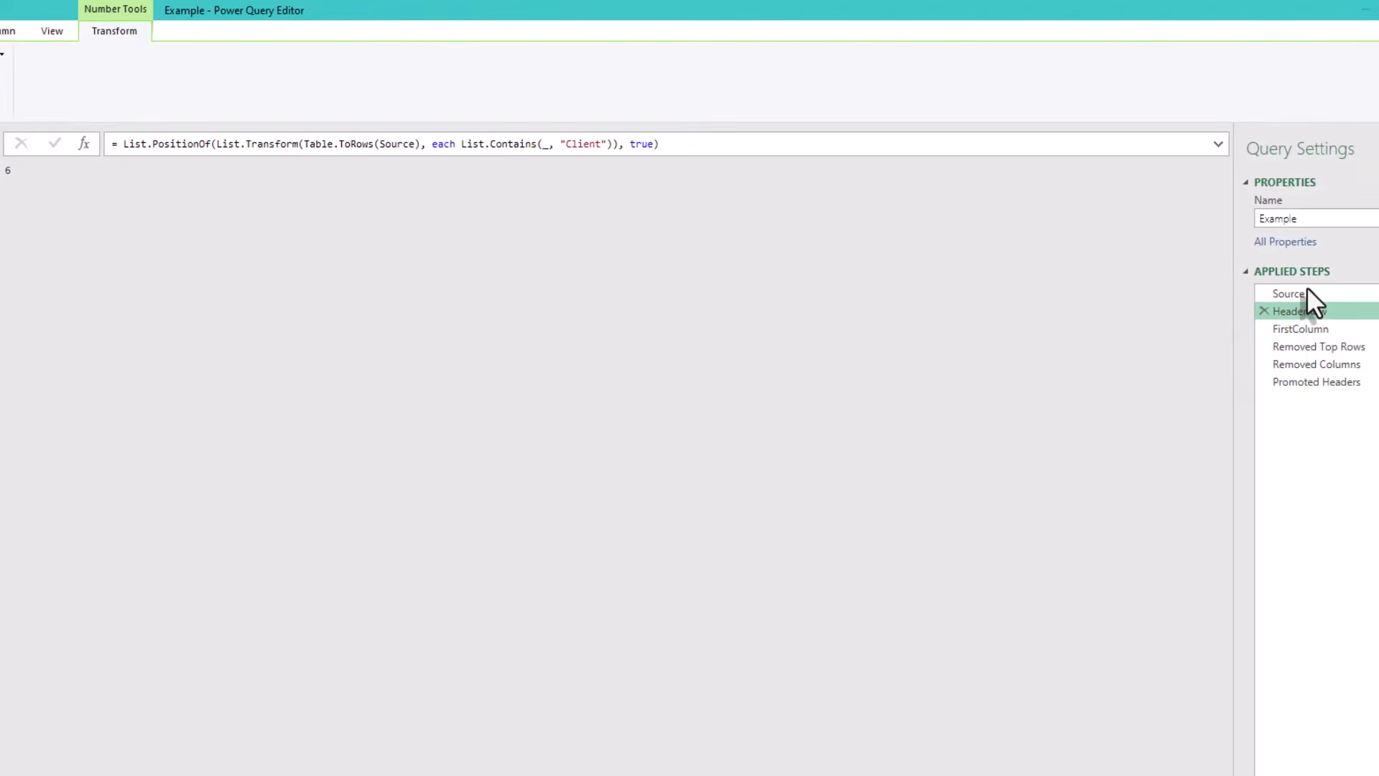
# - Examine the rows containing "Client" in the Source step and copy the "Sales agent" header value from row 8
pyautogui.click(1305, 291)
pyautogui.click(733, 373)
pyautogui.click(771, 377)
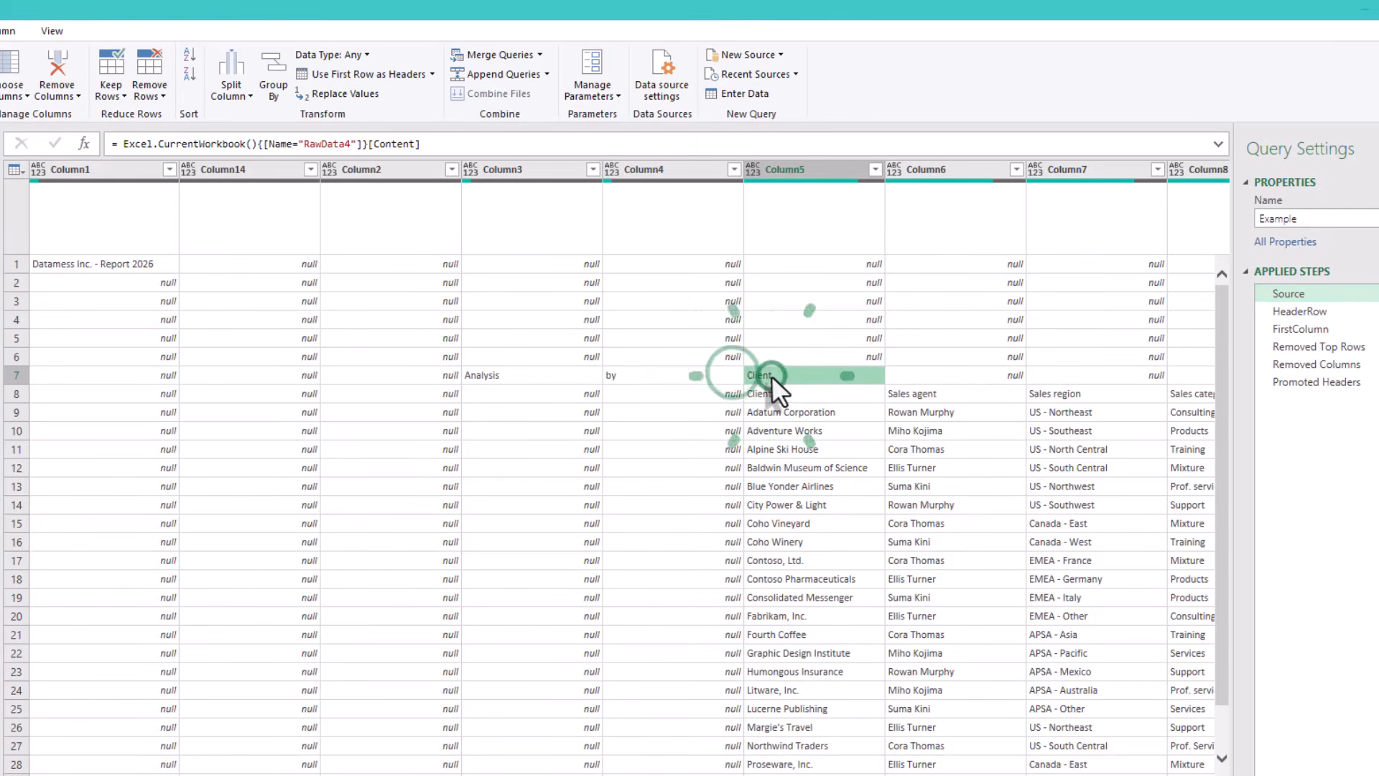
pyautogui.click(1076, 389)
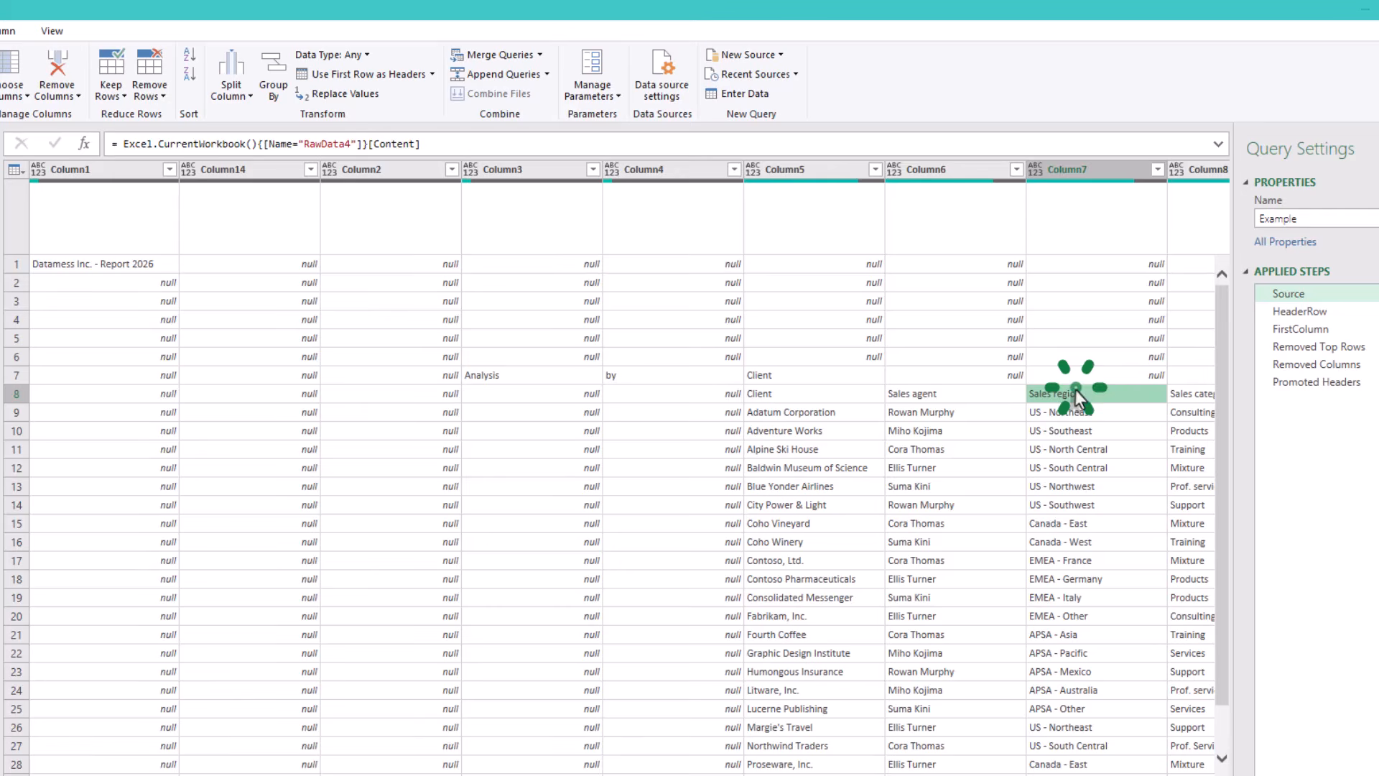
pyautogui.click(976, 390)
pyautogui.rightClick(925, 391)
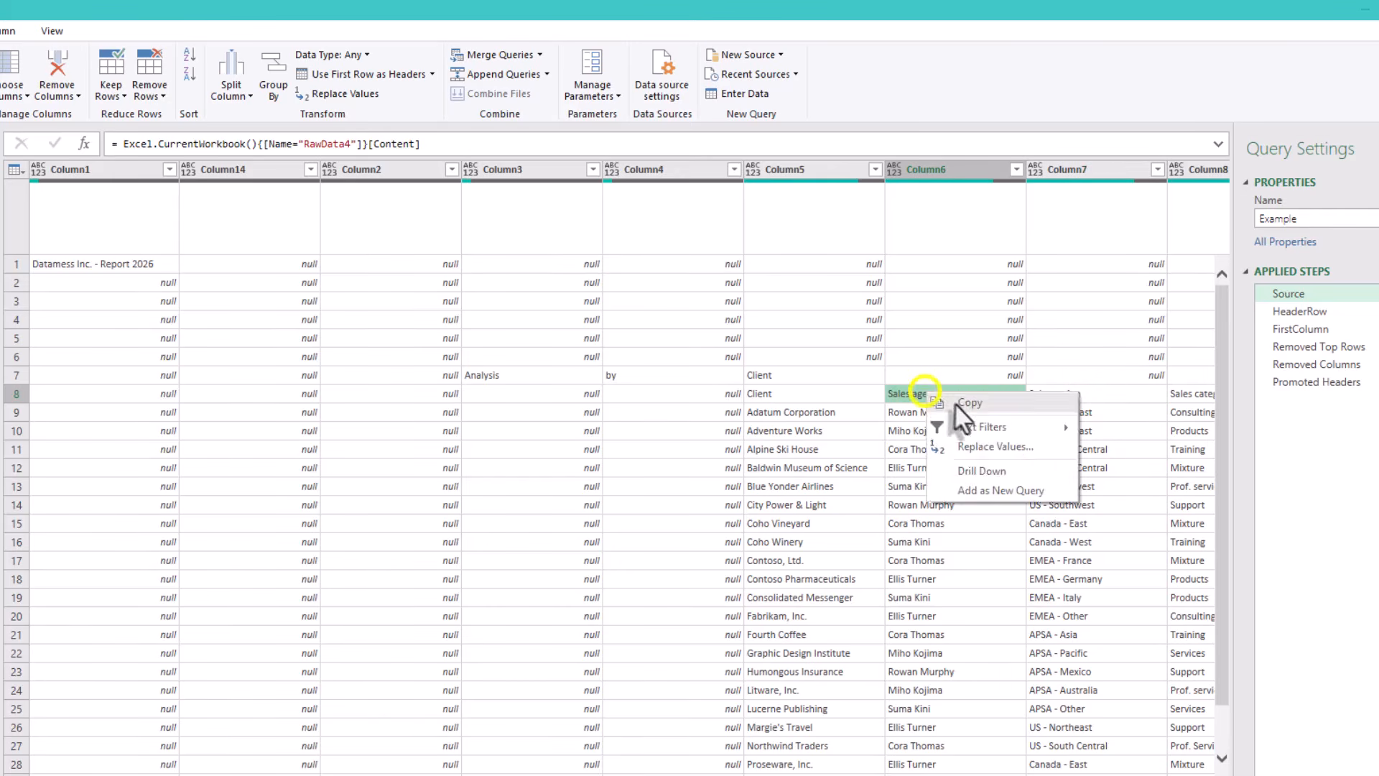
pyautogui.click(956, 403)
# - Replace List.Contains with List.ContainsAll in the HeaderRow step's formula
pyautogui.click(1295, 311)
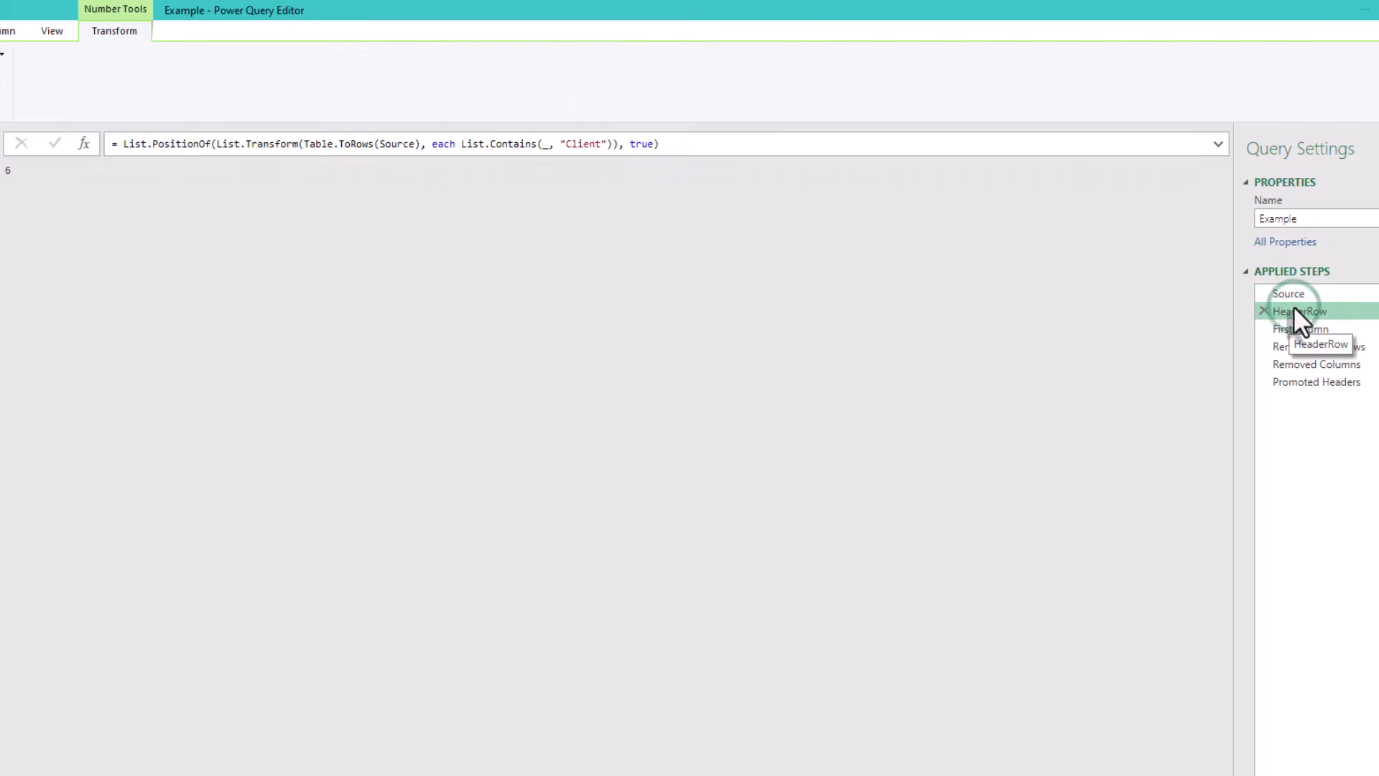
pyautogui.click(1218, 143)
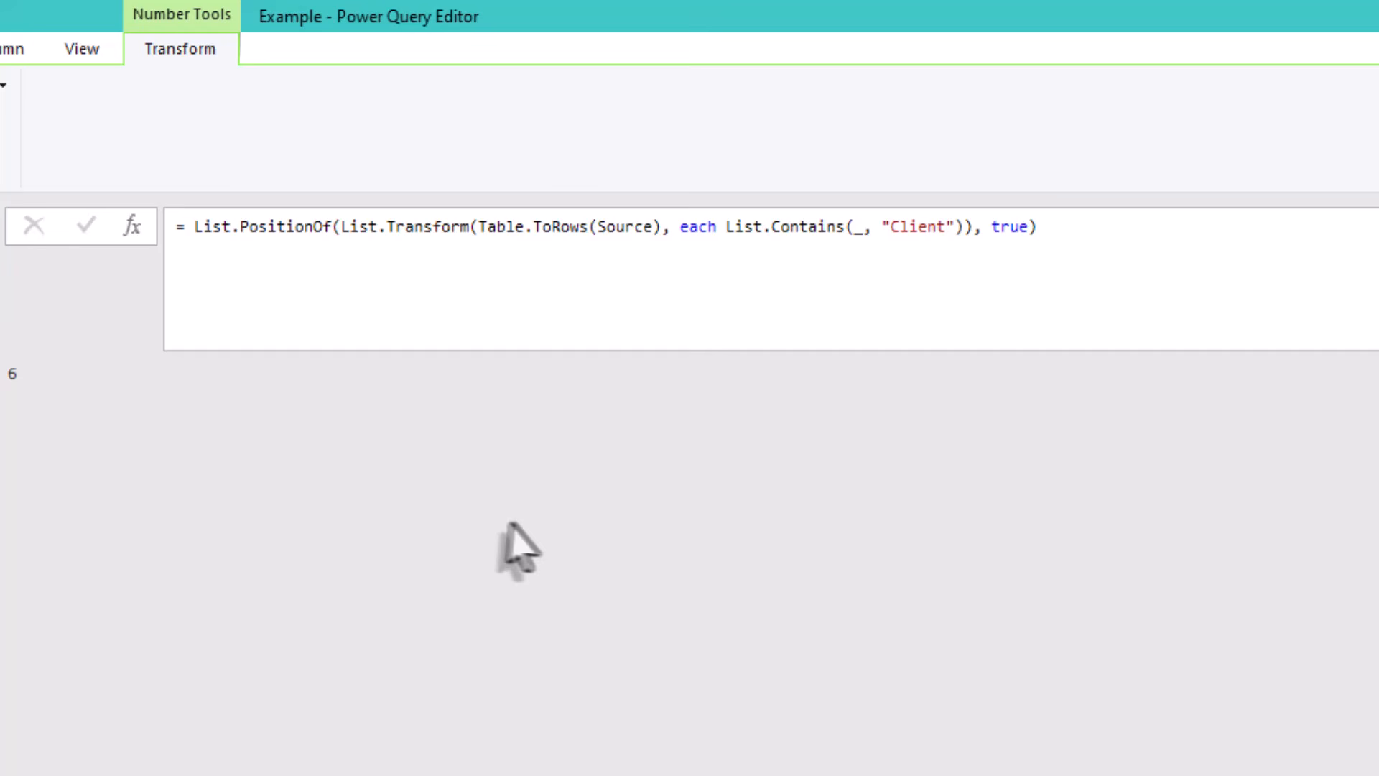
pyautogui.click(516, 520)
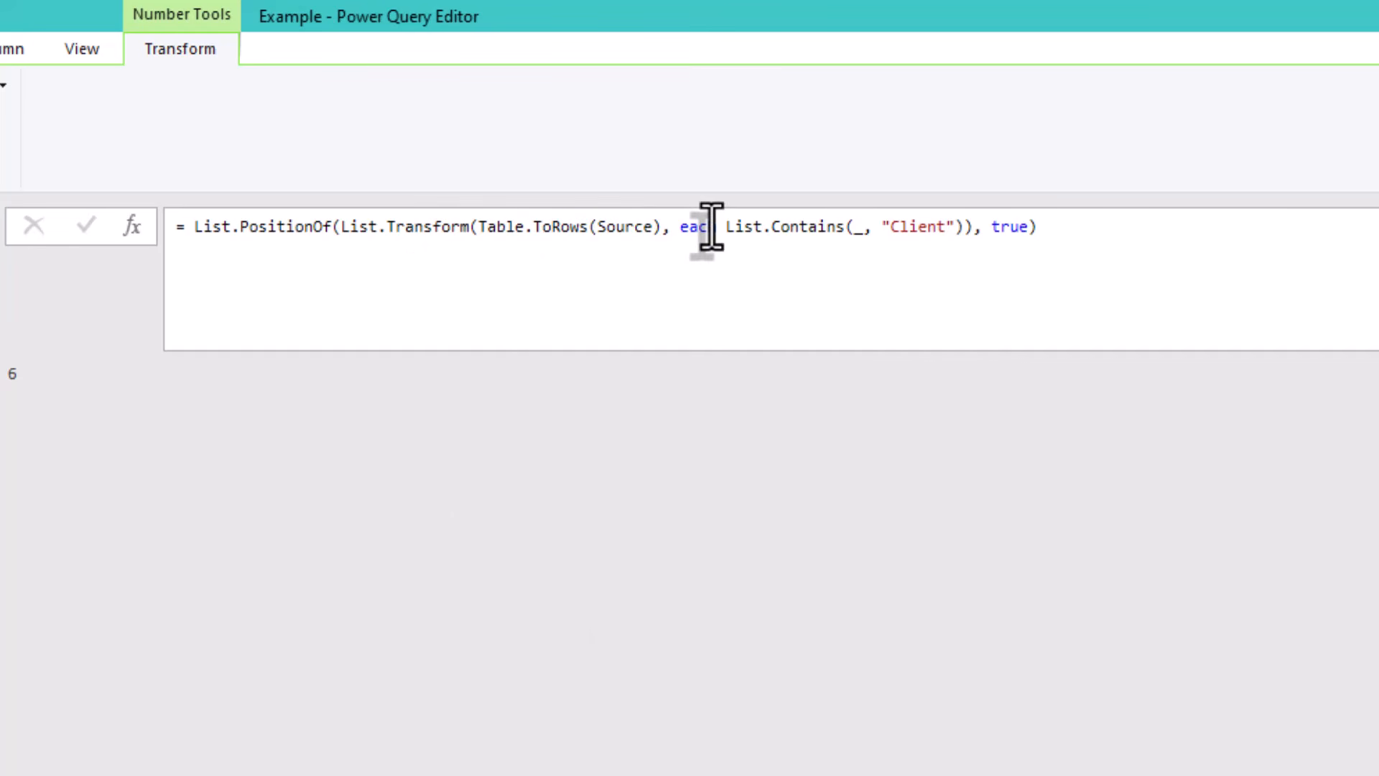
pyautogui.click(845, 226)
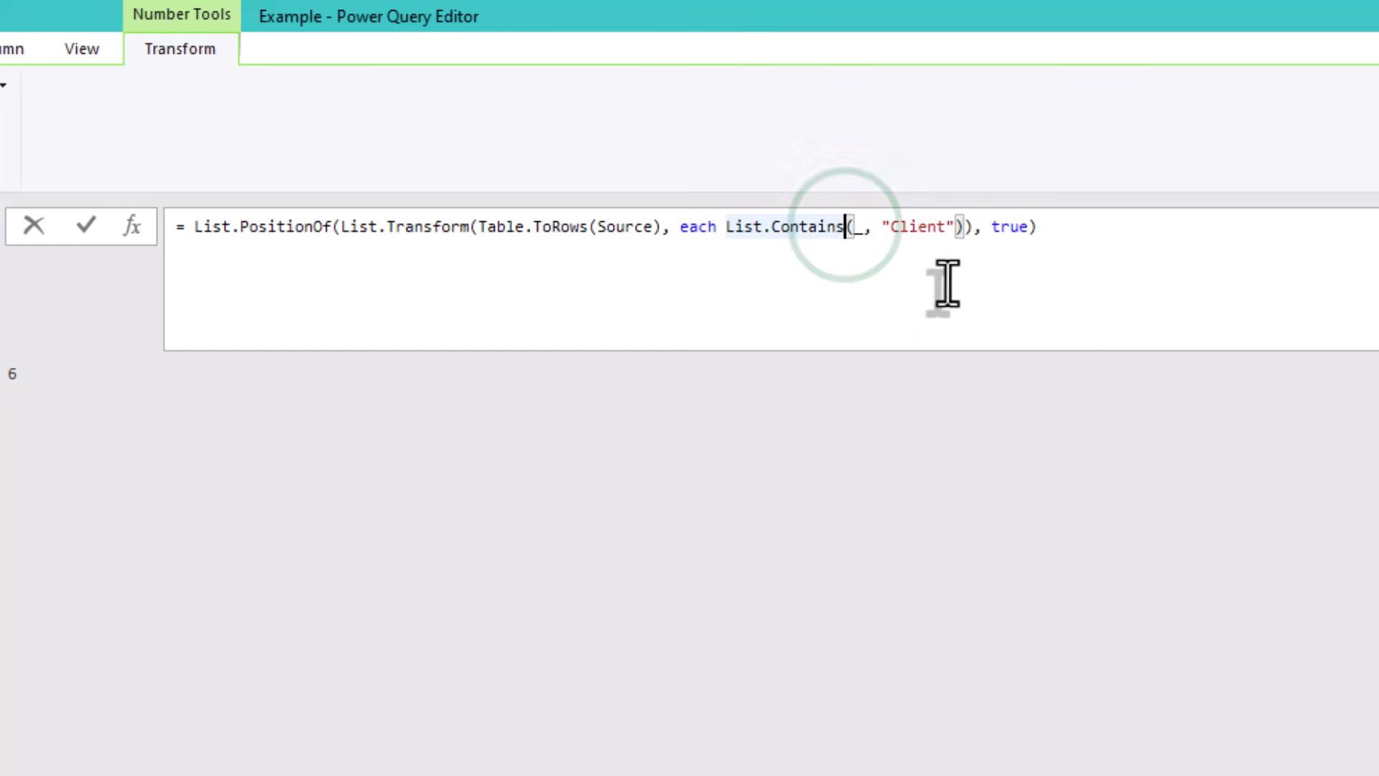
pyautogui.press('BackSpace')
pyautogui.press('BackSpace')
pyautogui.press('BackSpace')
pyautogui.press('BackSpace')
pyautogui.press('BackSpace')
pyautogui.press('BackSpace')
pyautogui.press('BackSpace')
pyautogui.press('BackSpace')
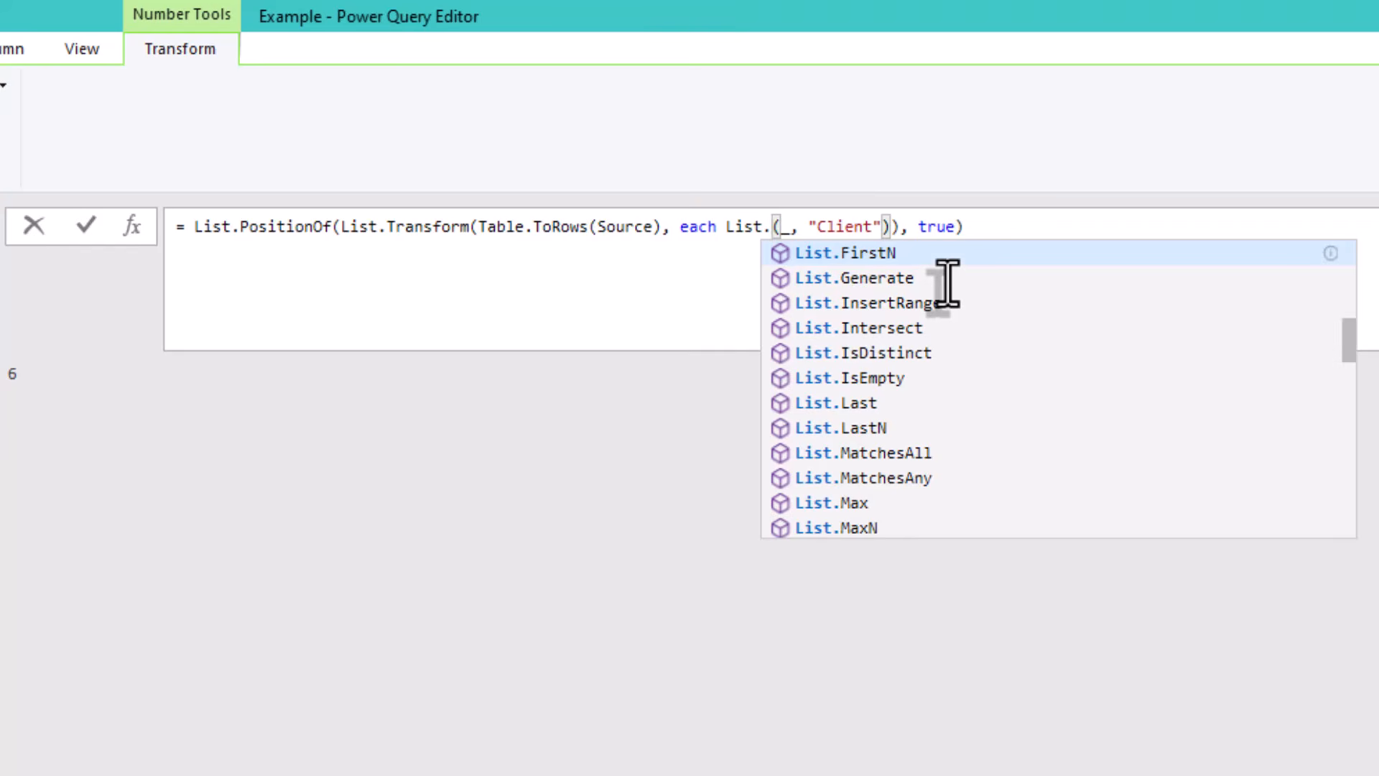
pyautogui.write('c')
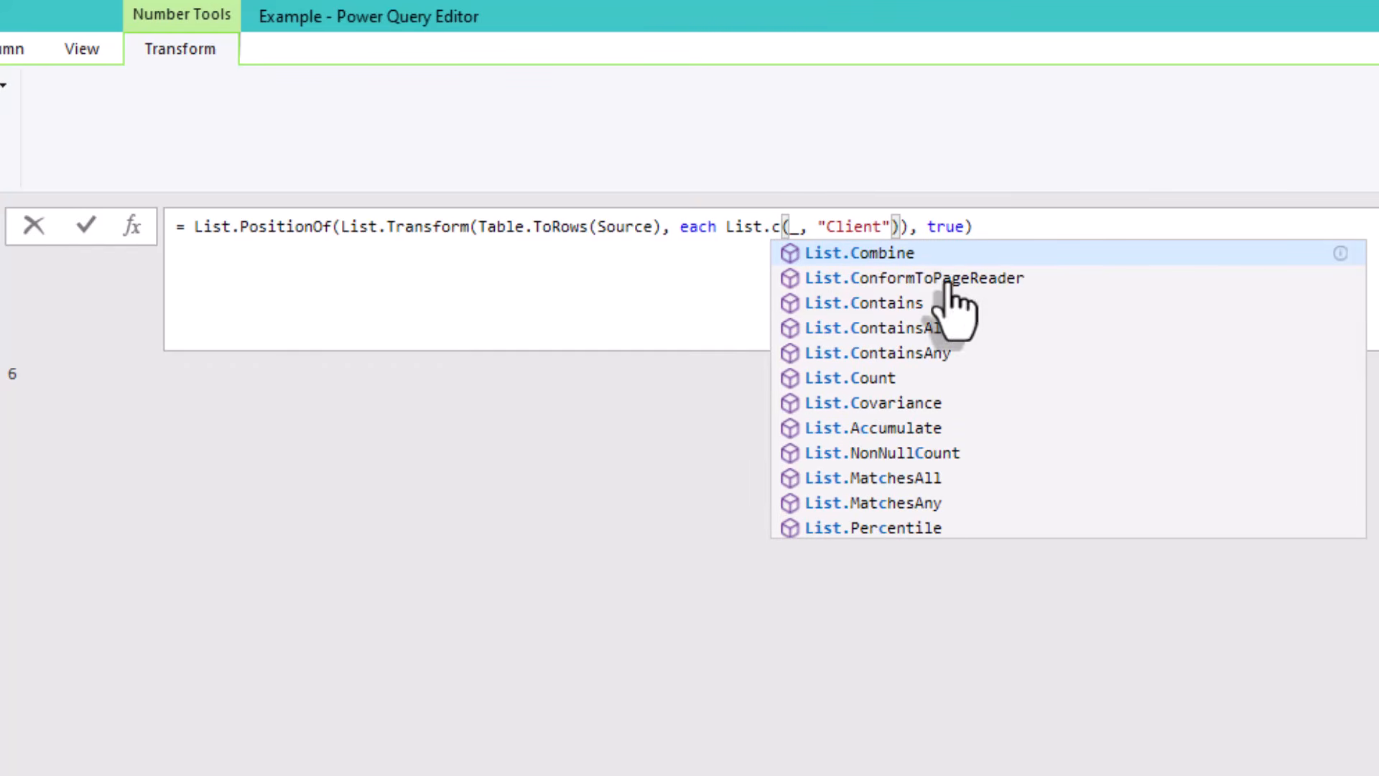
pyautogui.click(952, 328)
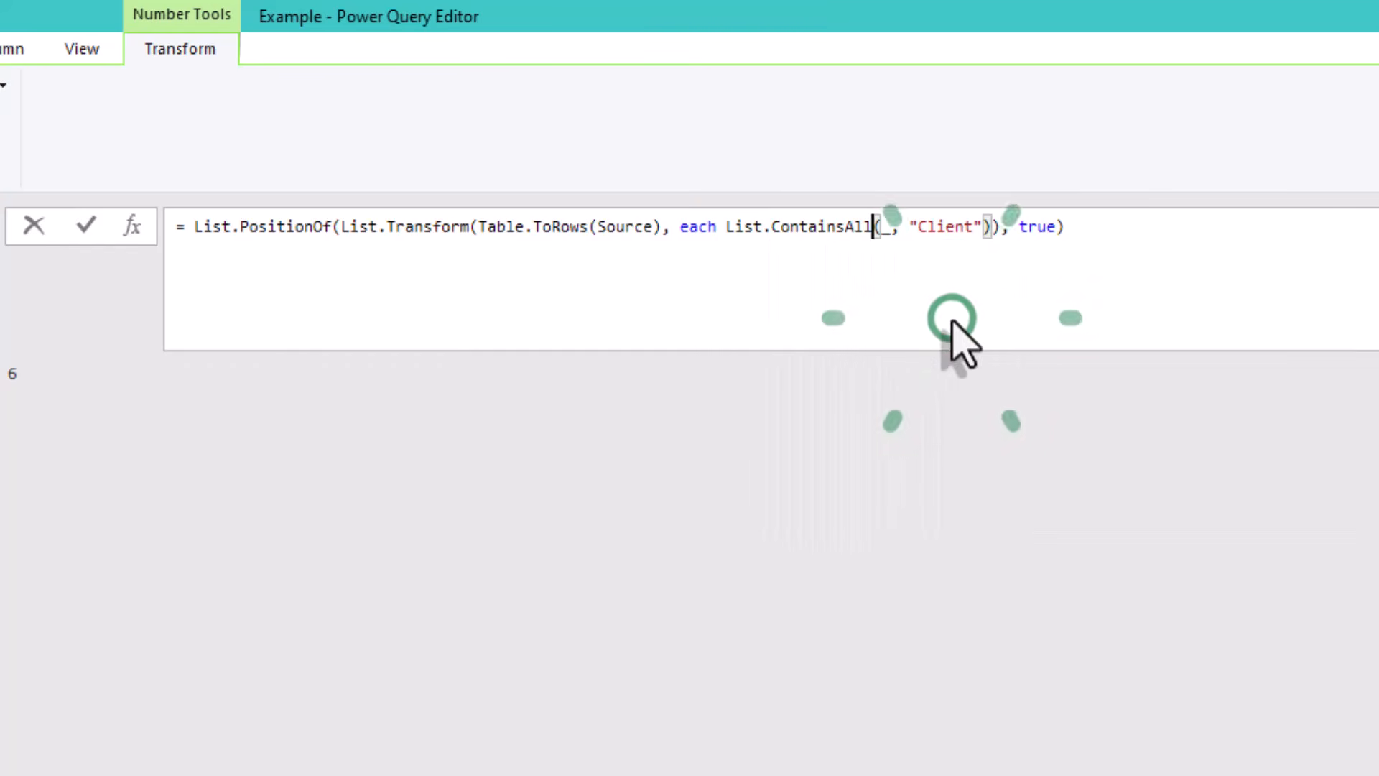
# - Turn the List.ContainsAll search value into the list {"Client","Sales agent"} and commit the HeaderRow formula
pyautogui.click(909, 227)
pyautogui.write('{')
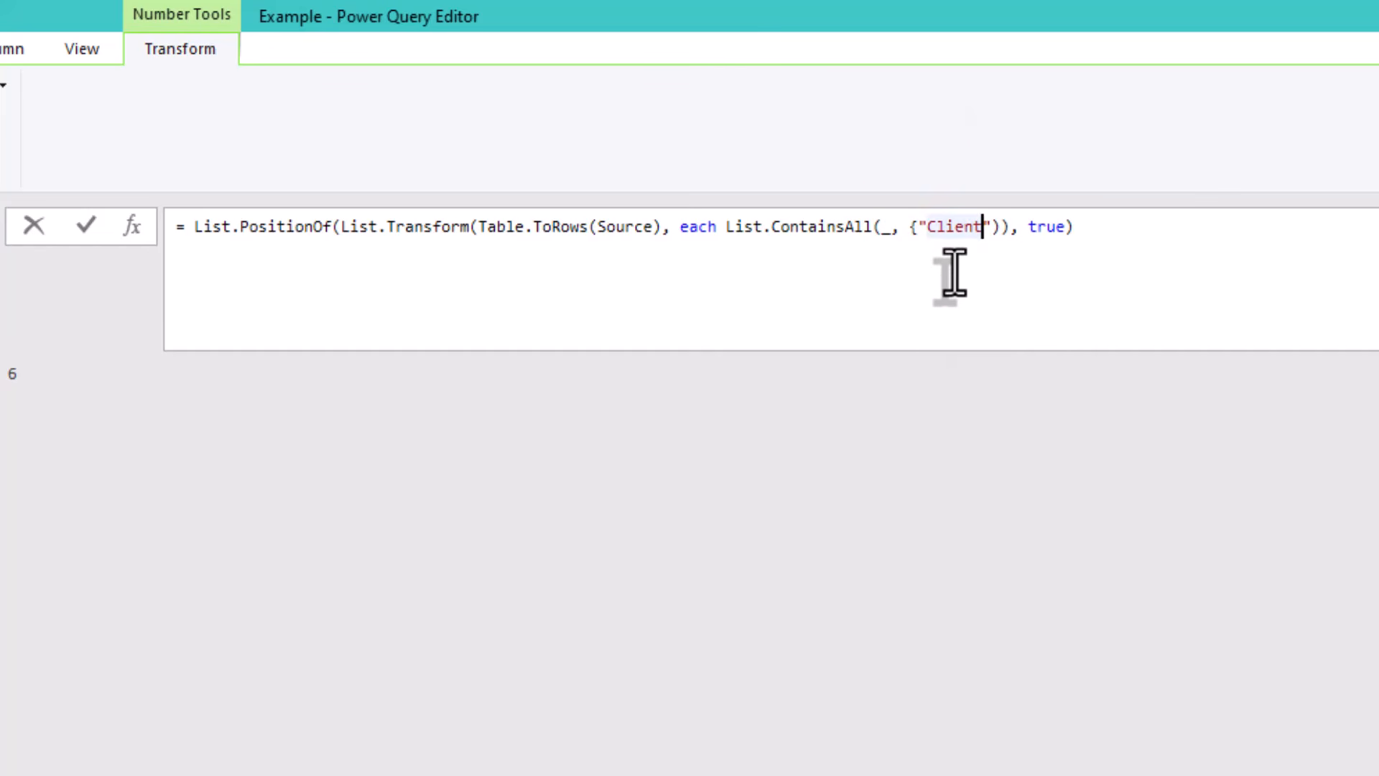
pyautogui.press('Right')
pyautogui.write(',"')
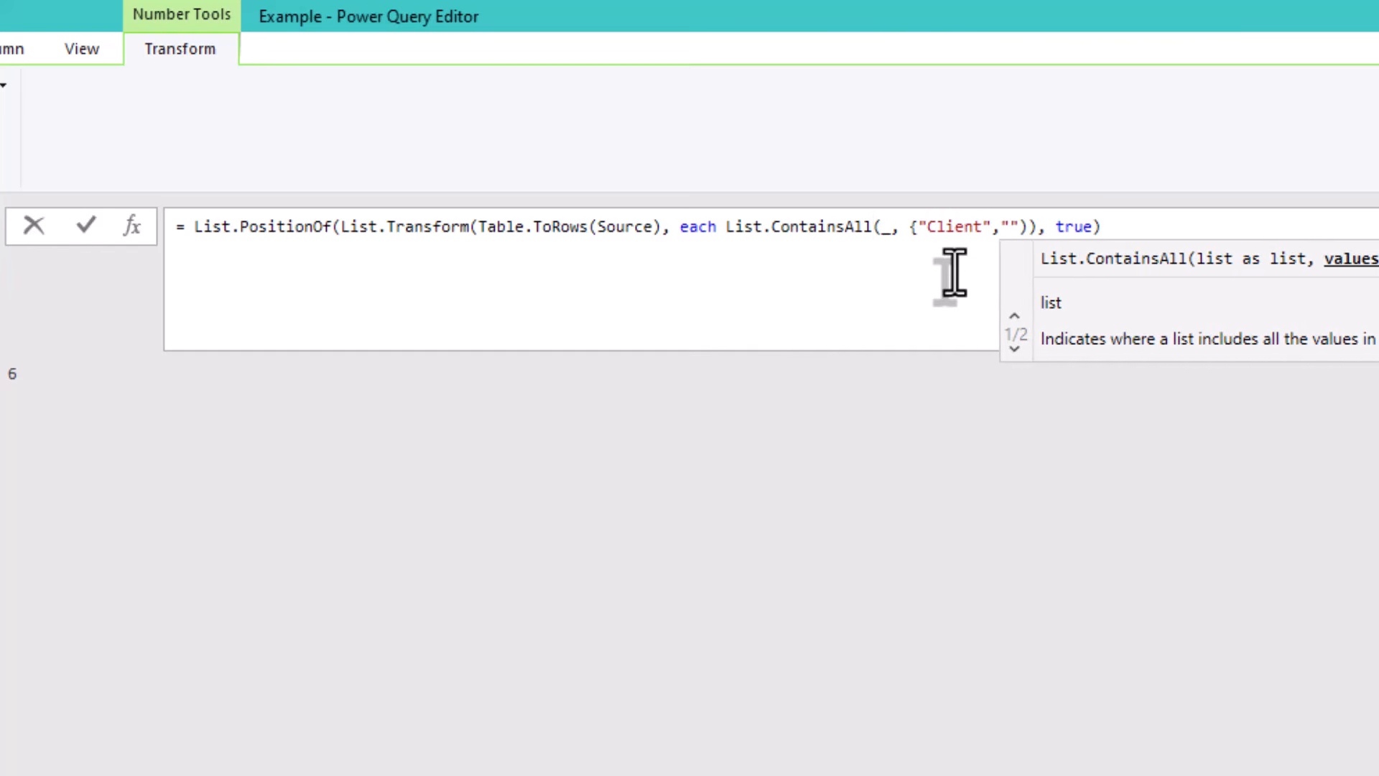
pyautogui.write('Sales ')
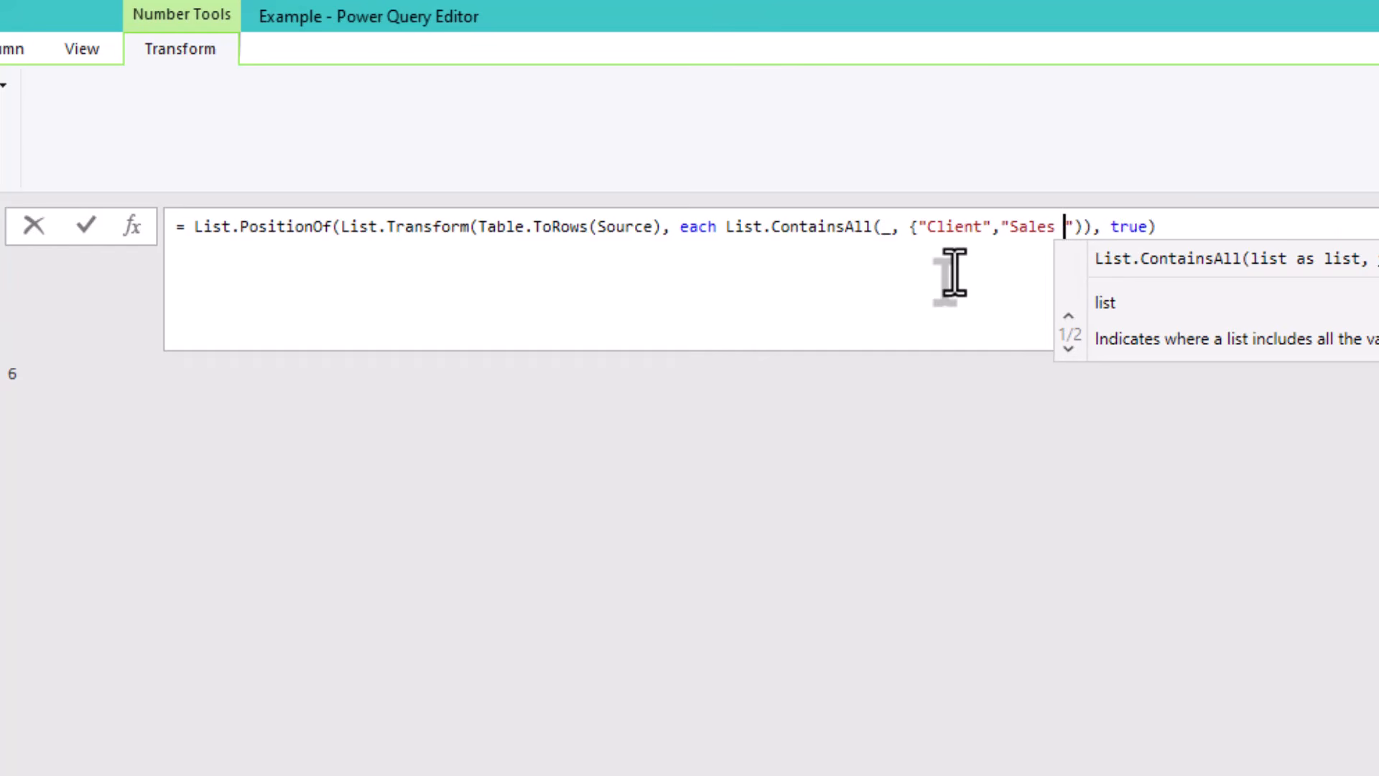
pyautogui.write('age')
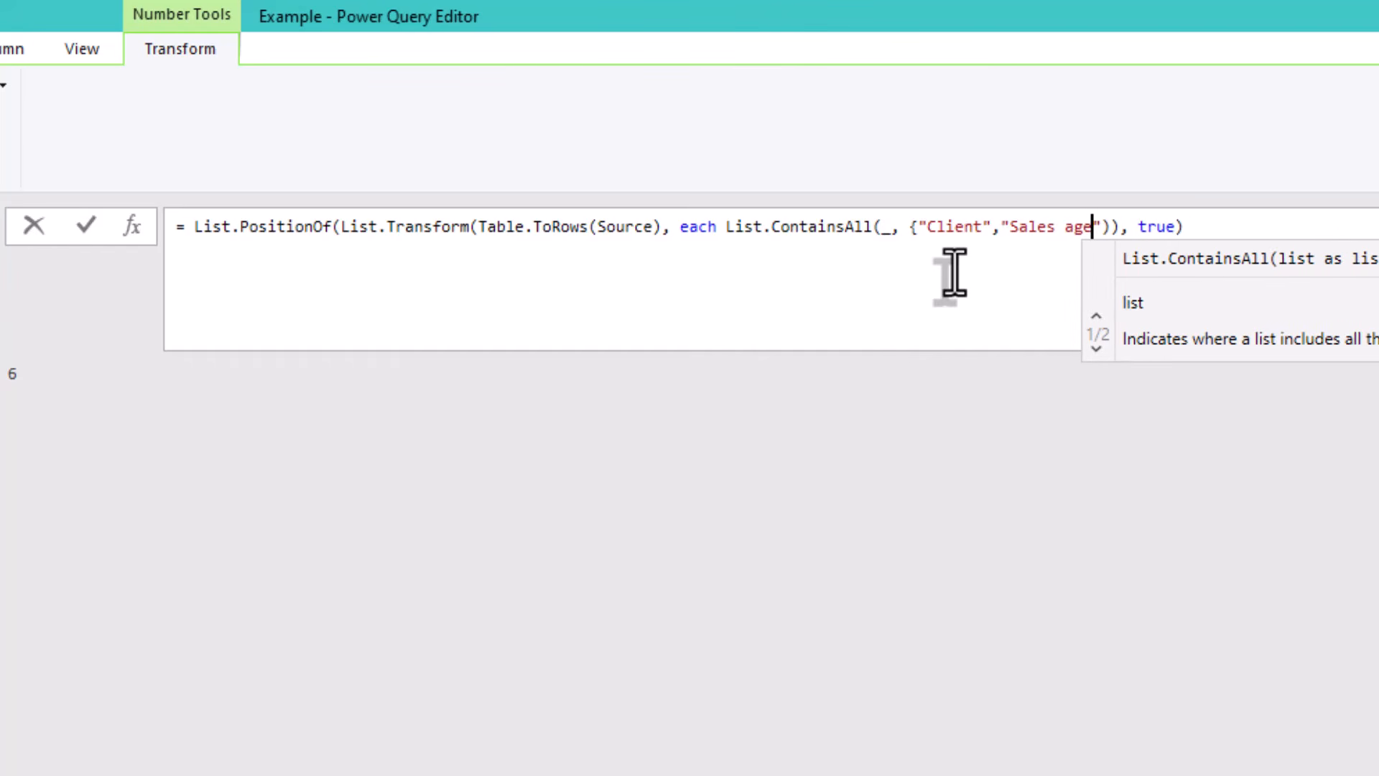
pyautogui.write('nt')
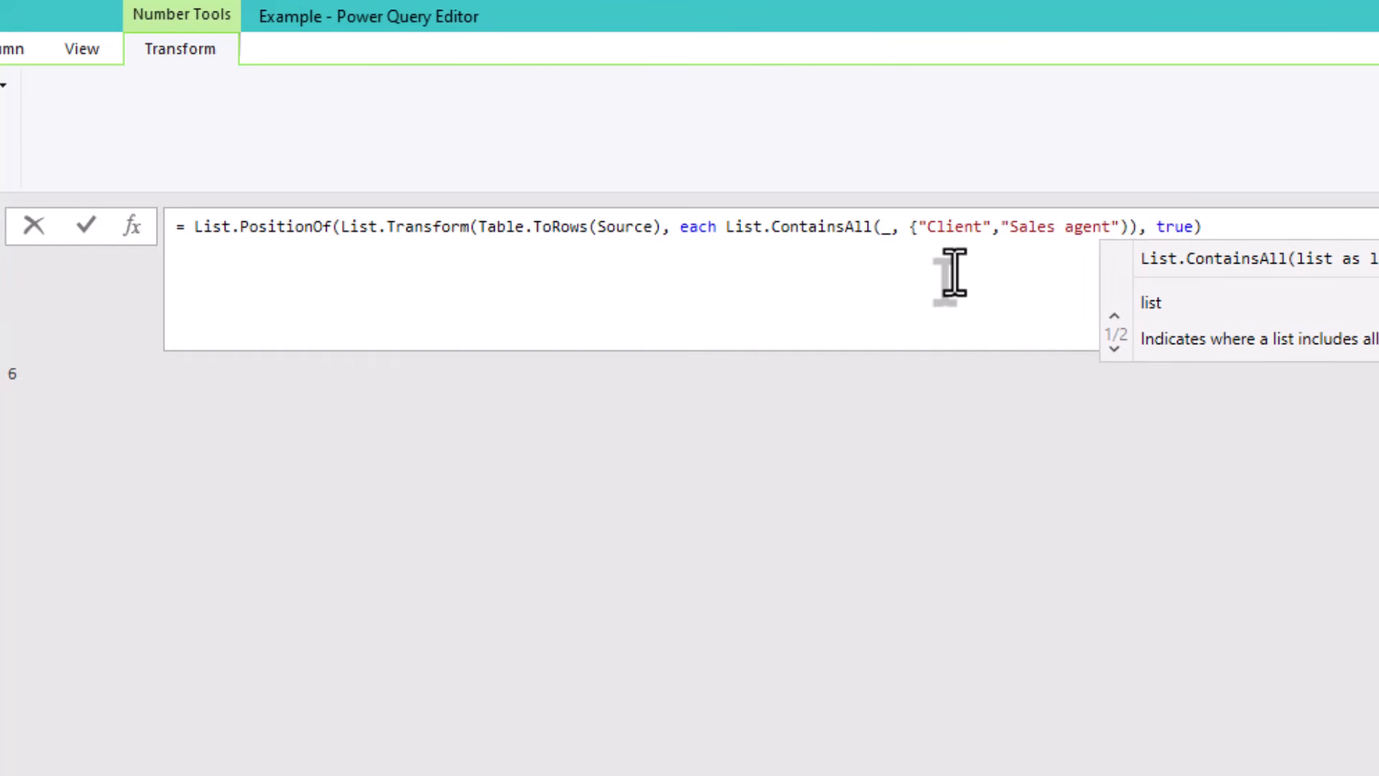
pyautogui.write('"}')
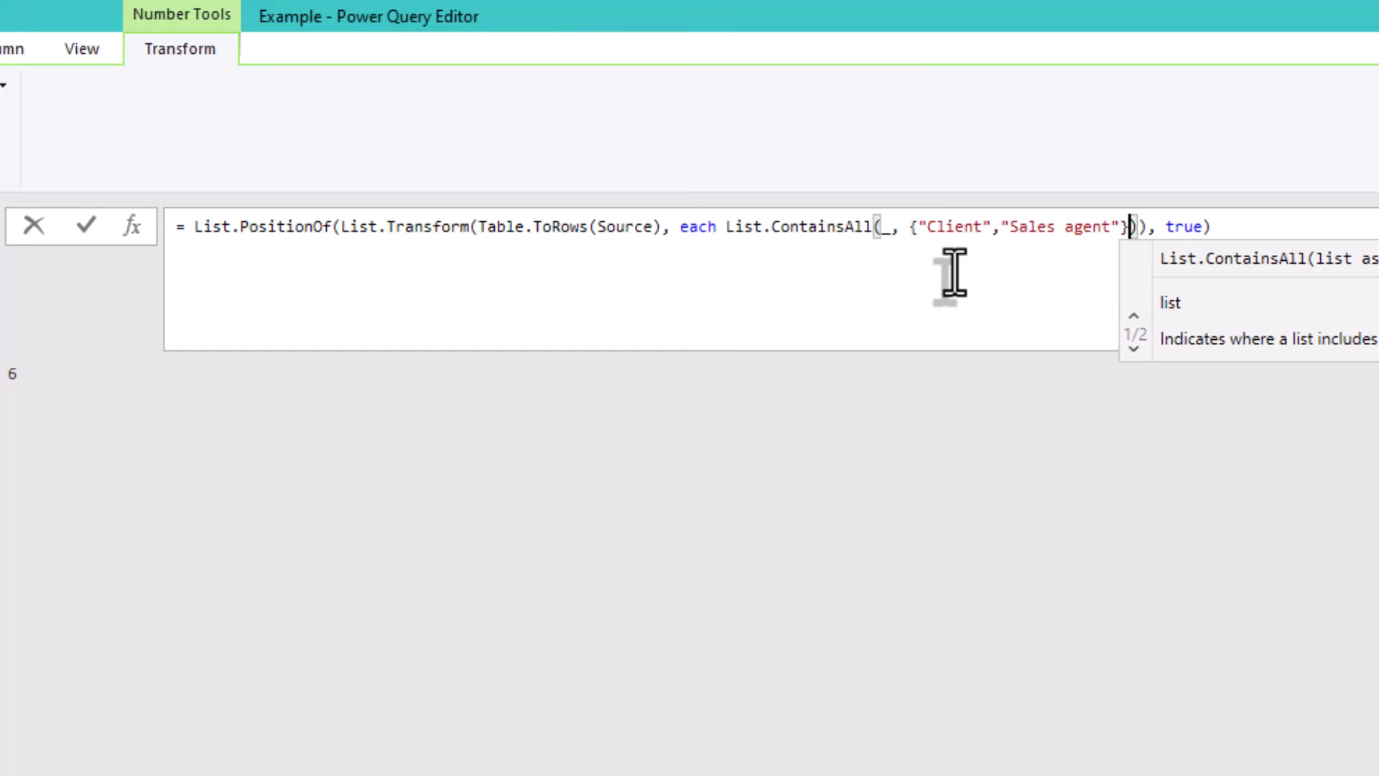
pyautogui.press('Return')
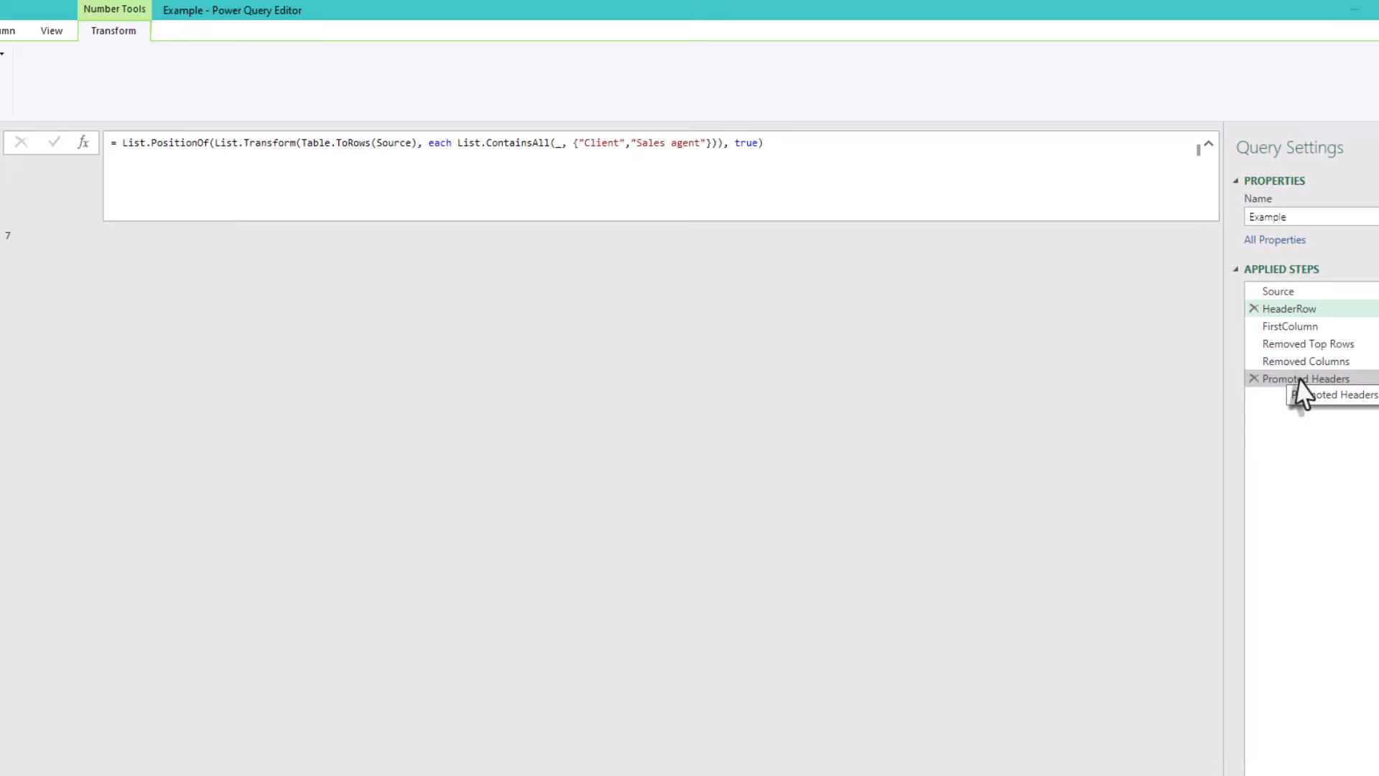
# - Review the results of the Promoted Headers and HeaderRow steps for the RawData4 source
pyautogui.moveTo(1298, 380); pyautogui.dragTo(1299, 377)
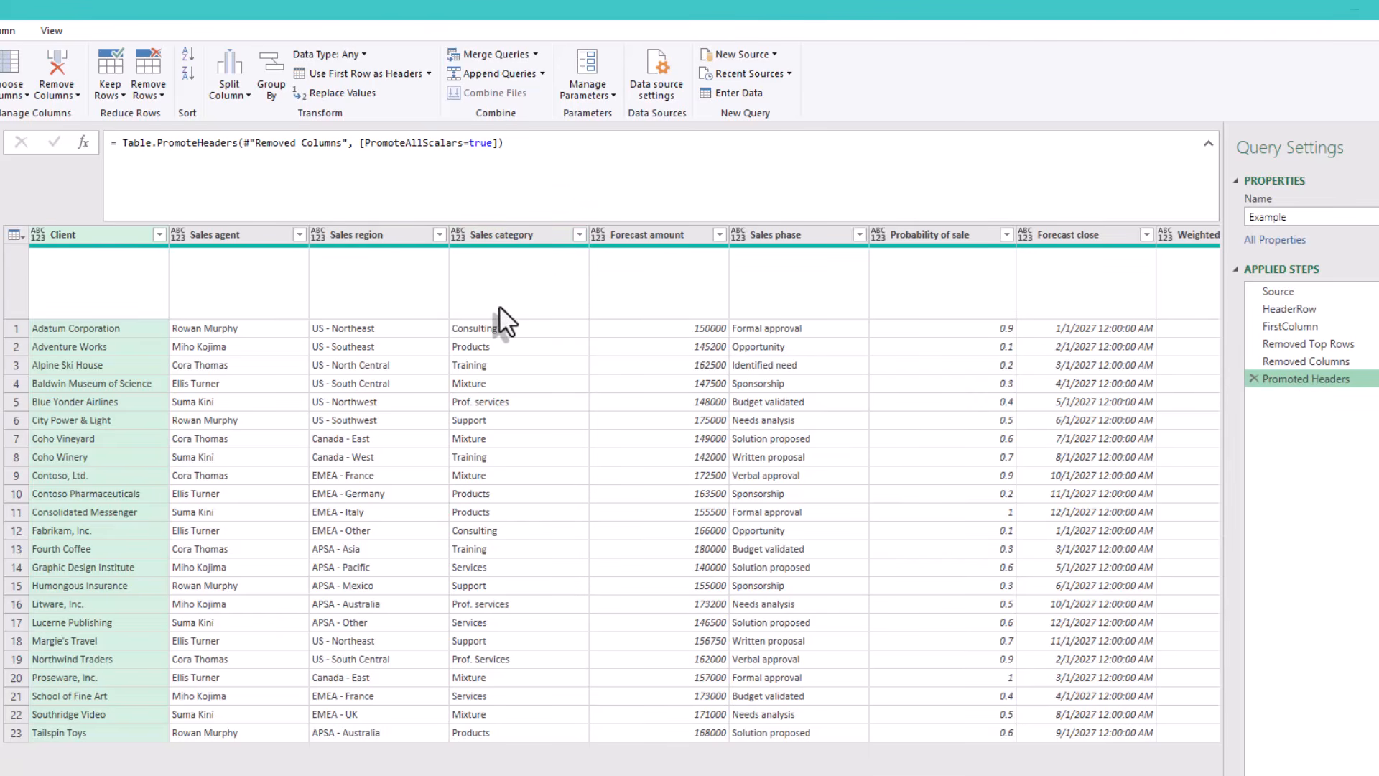
pyautogui.click(1290, 308)
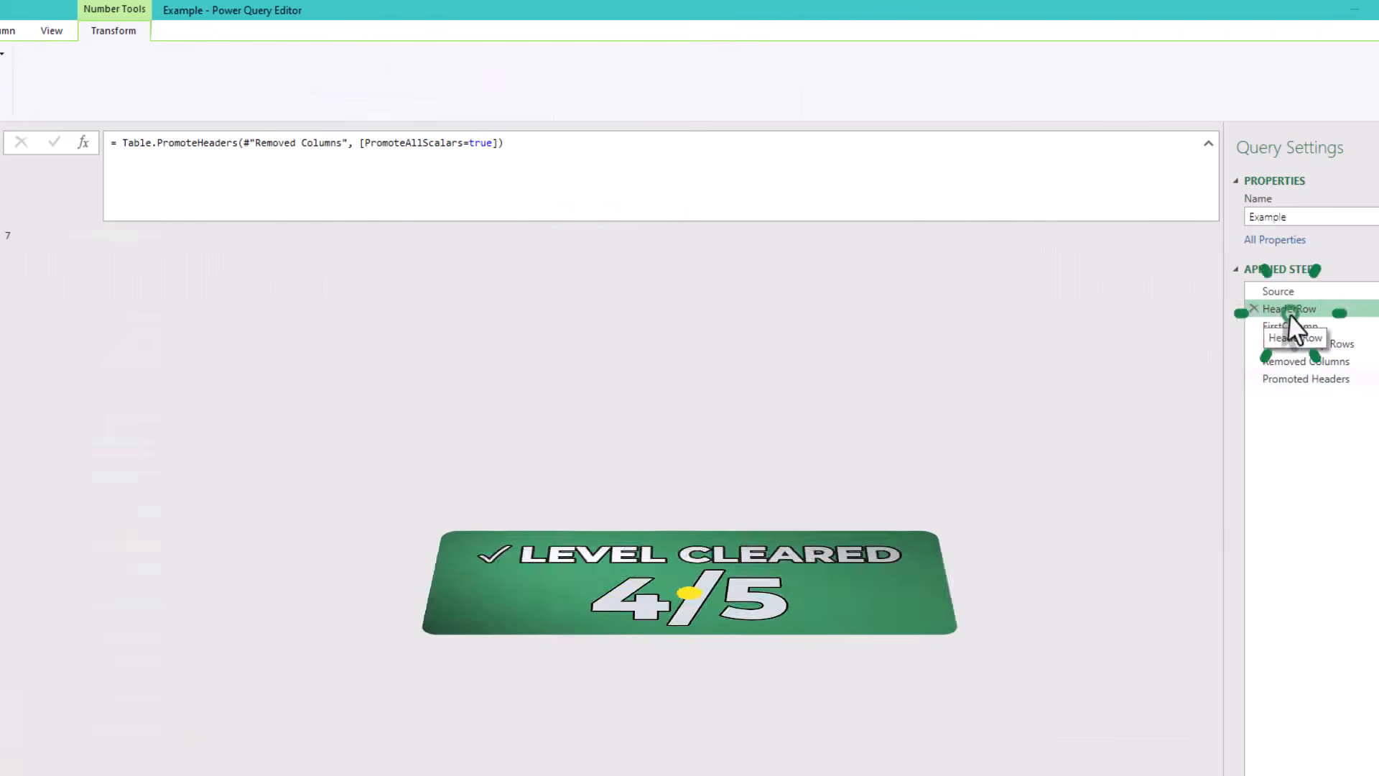
pyautogui.click(1309, 380)
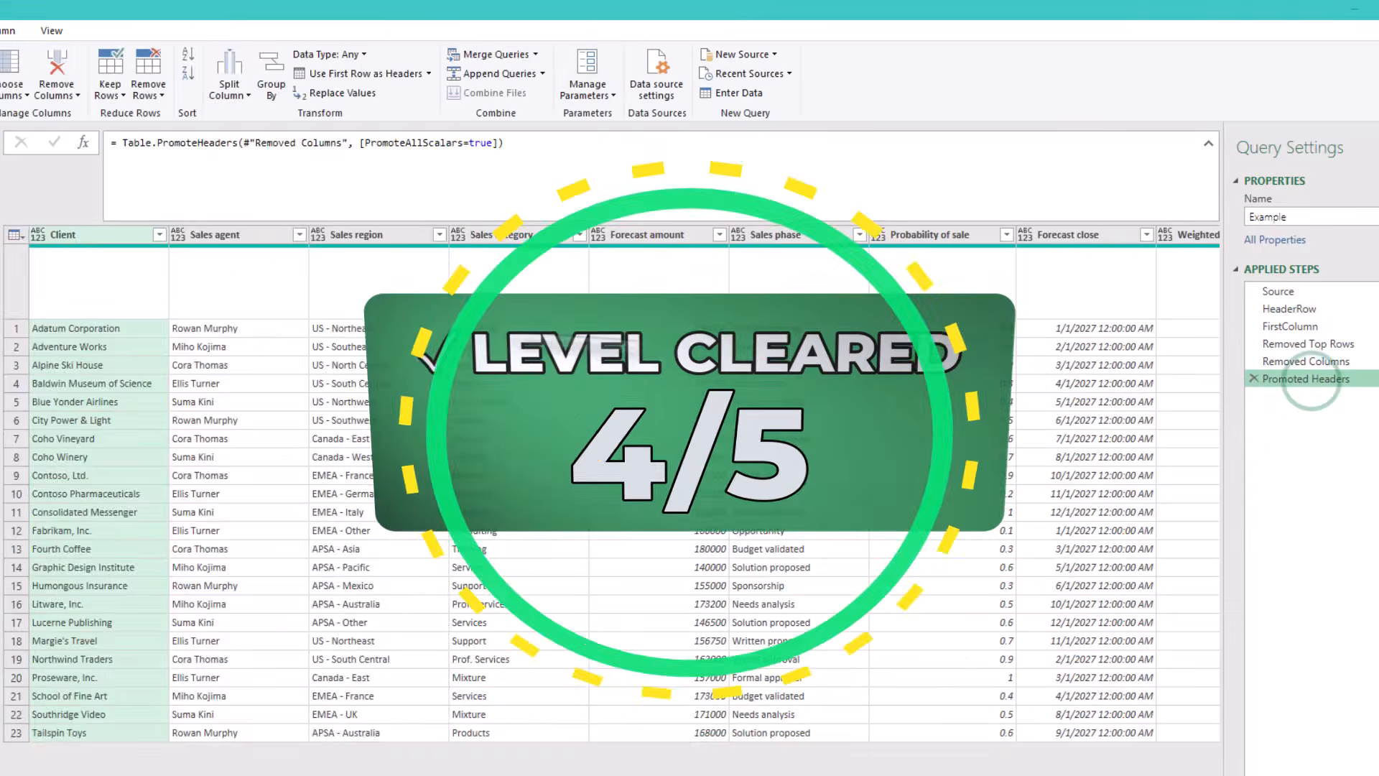
# - Change the workbook table referenced in the Source step's formula to RawData5 and commit it
pyautogui.click(1279, 292)
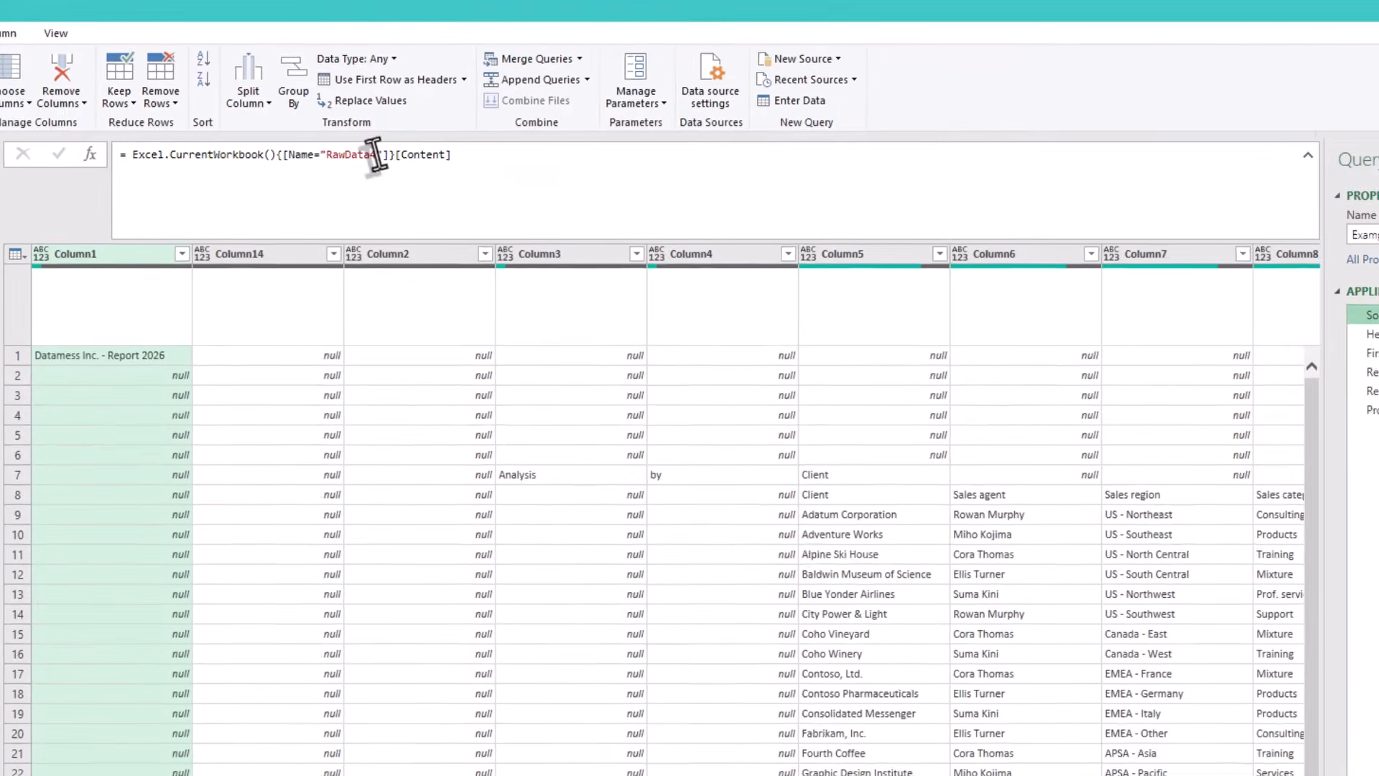
pyautogui.moveTo(521, 218); pyautogui.dragTo(529, 219)
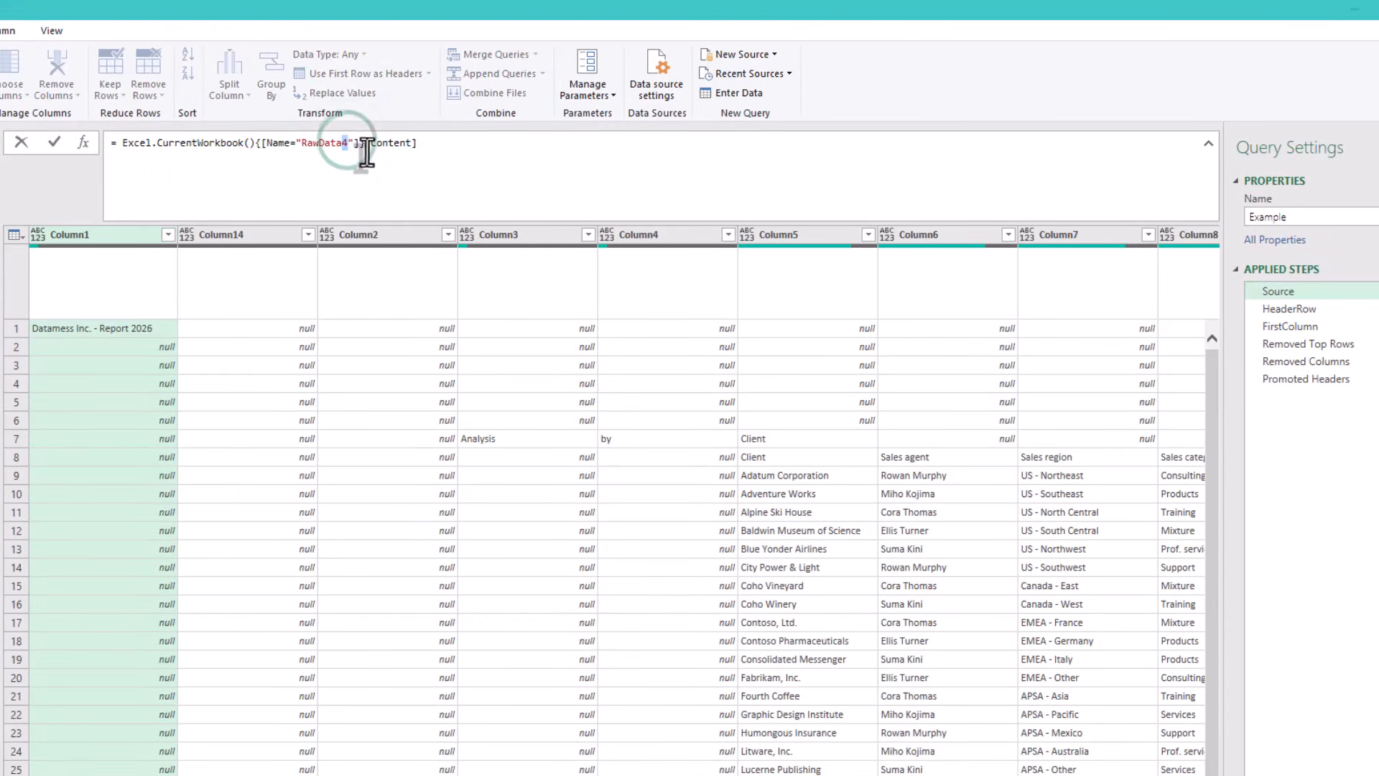
pyautogui.write('5')
pyautogui.click(596, 492)
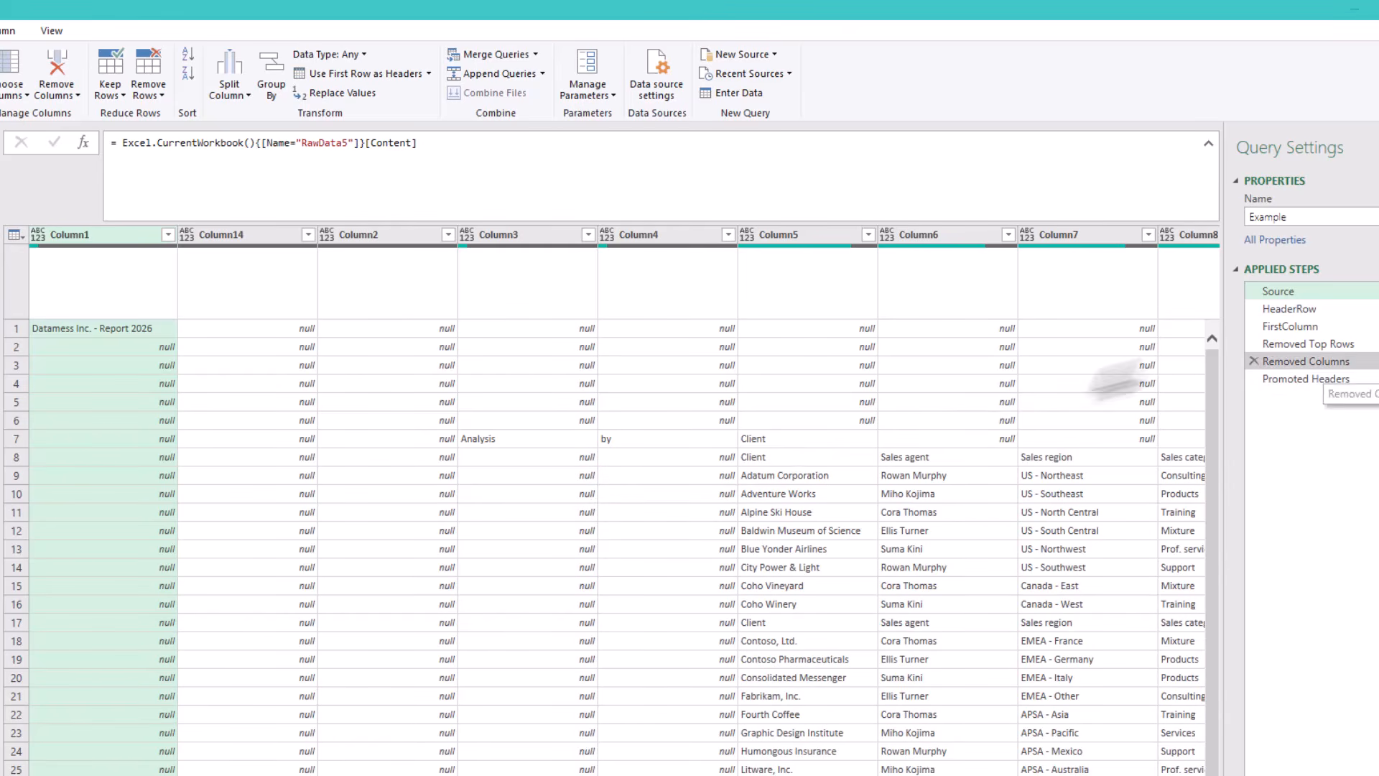
# - Examine the repeated header rows in the Promoted Headers result and check them in the Removed Top Rows and Removed Columns steps
pyautogui.click(1334, 309)
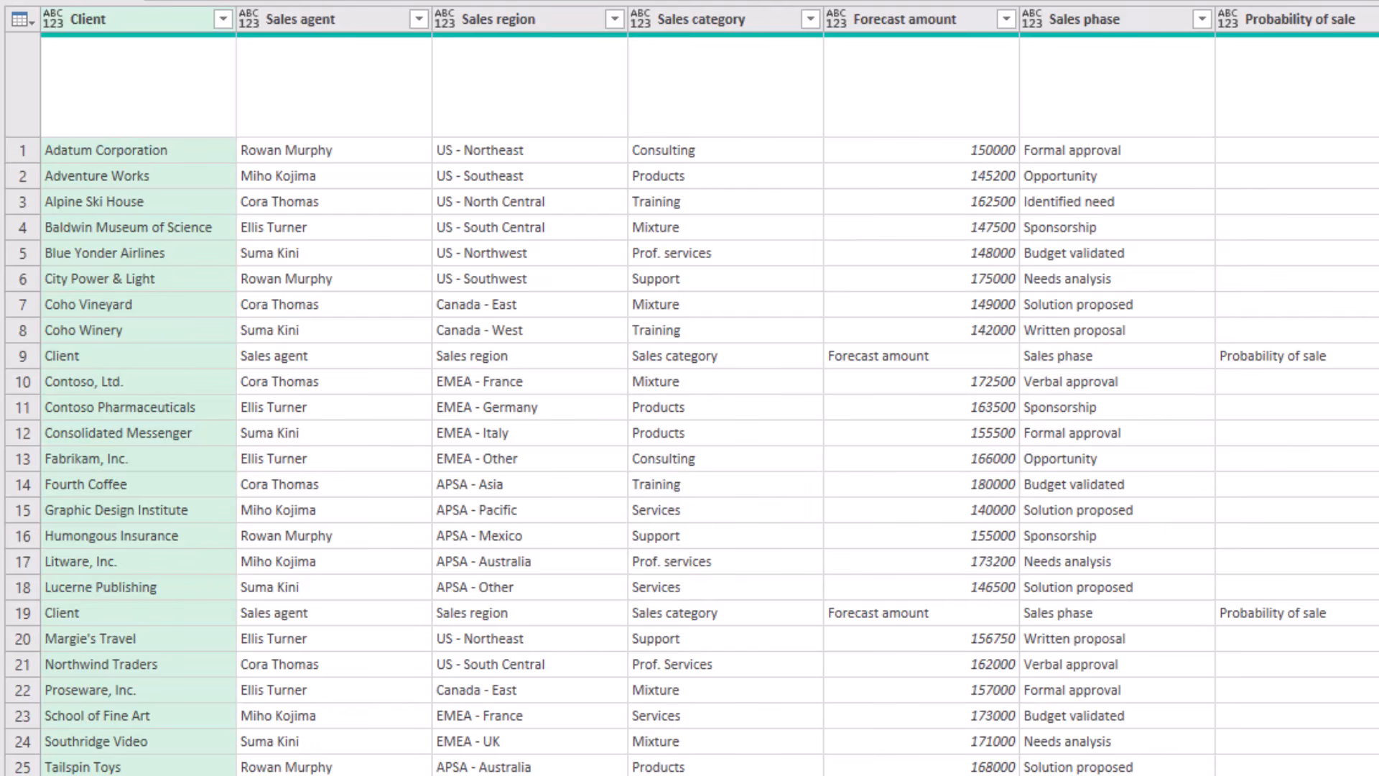
pyautogui.click(185, 359)
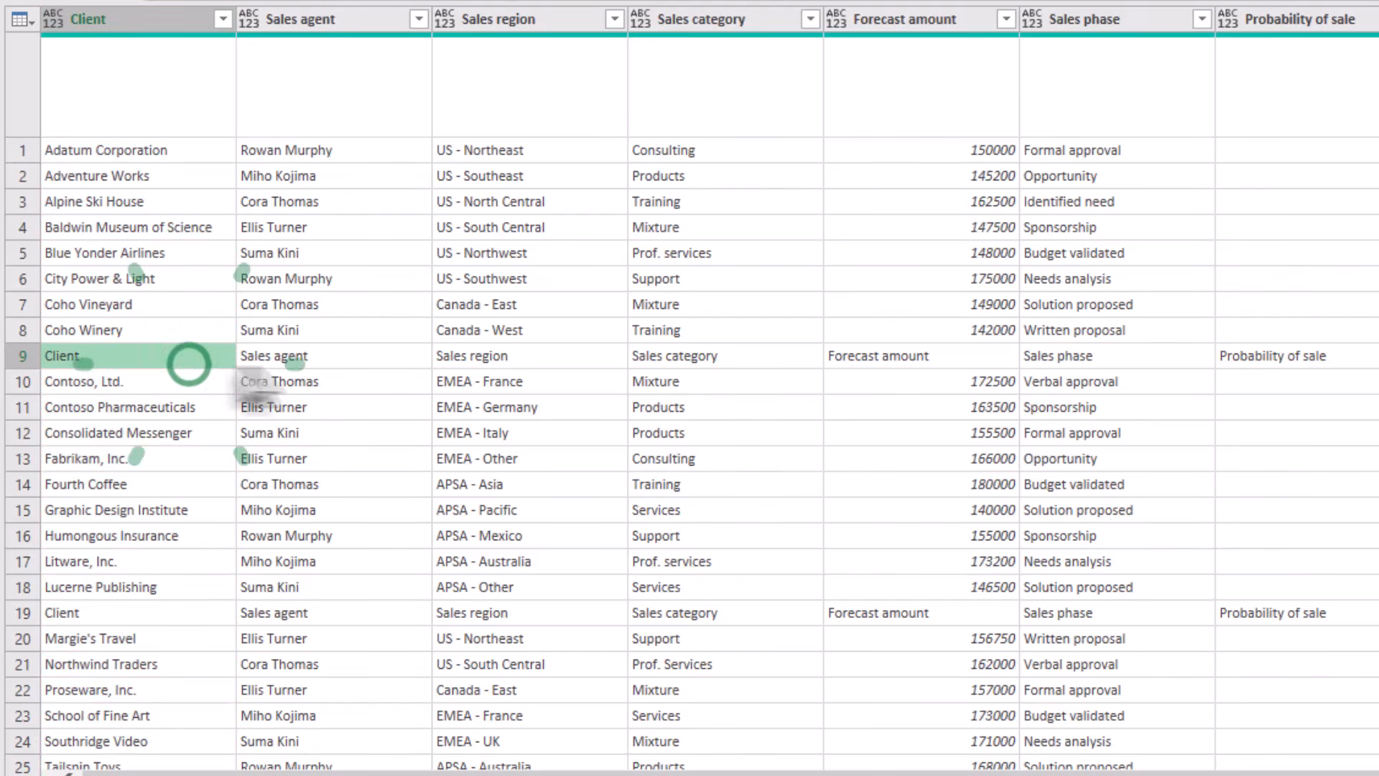
pyautogui.click(572, 365)
pyautogui.click(244, 357)
pyautogui.click(148, 358)
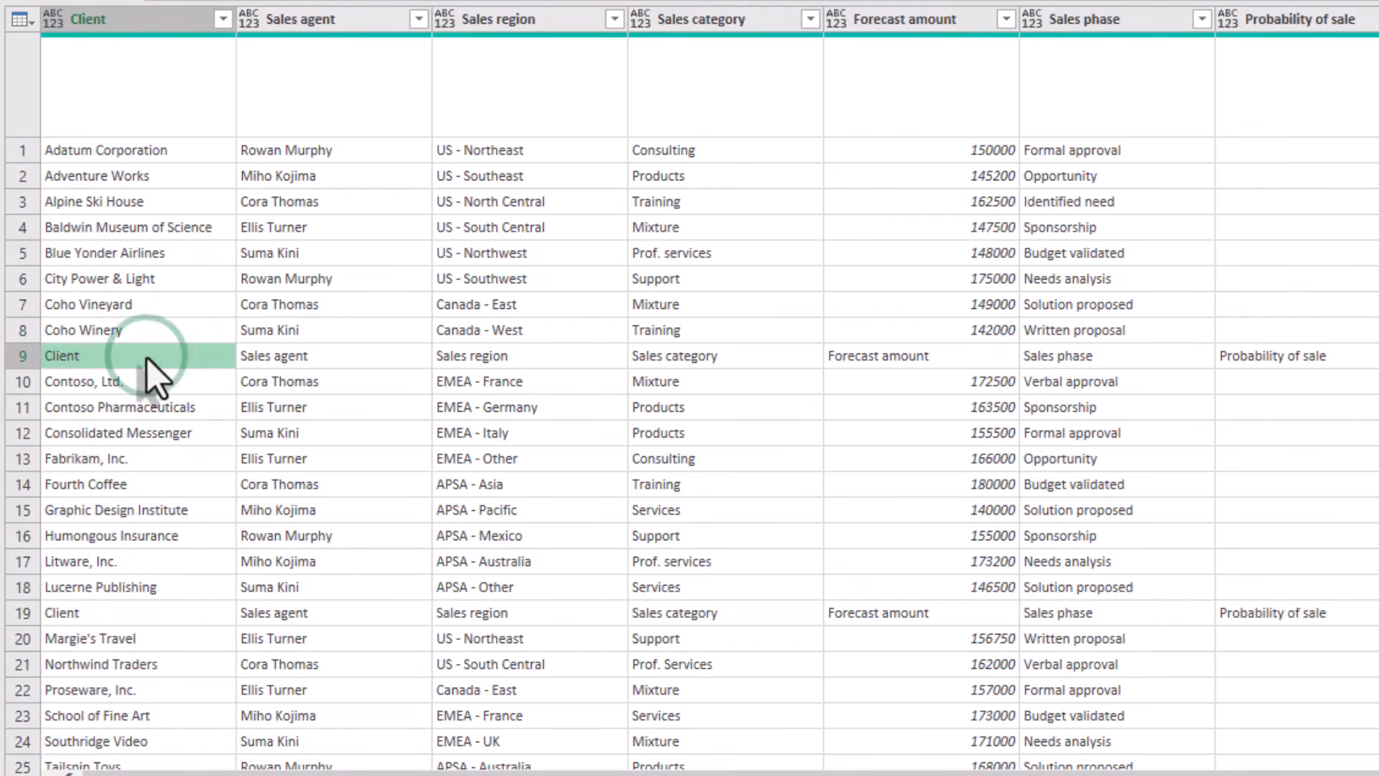
pyautogui.click(149, 610)
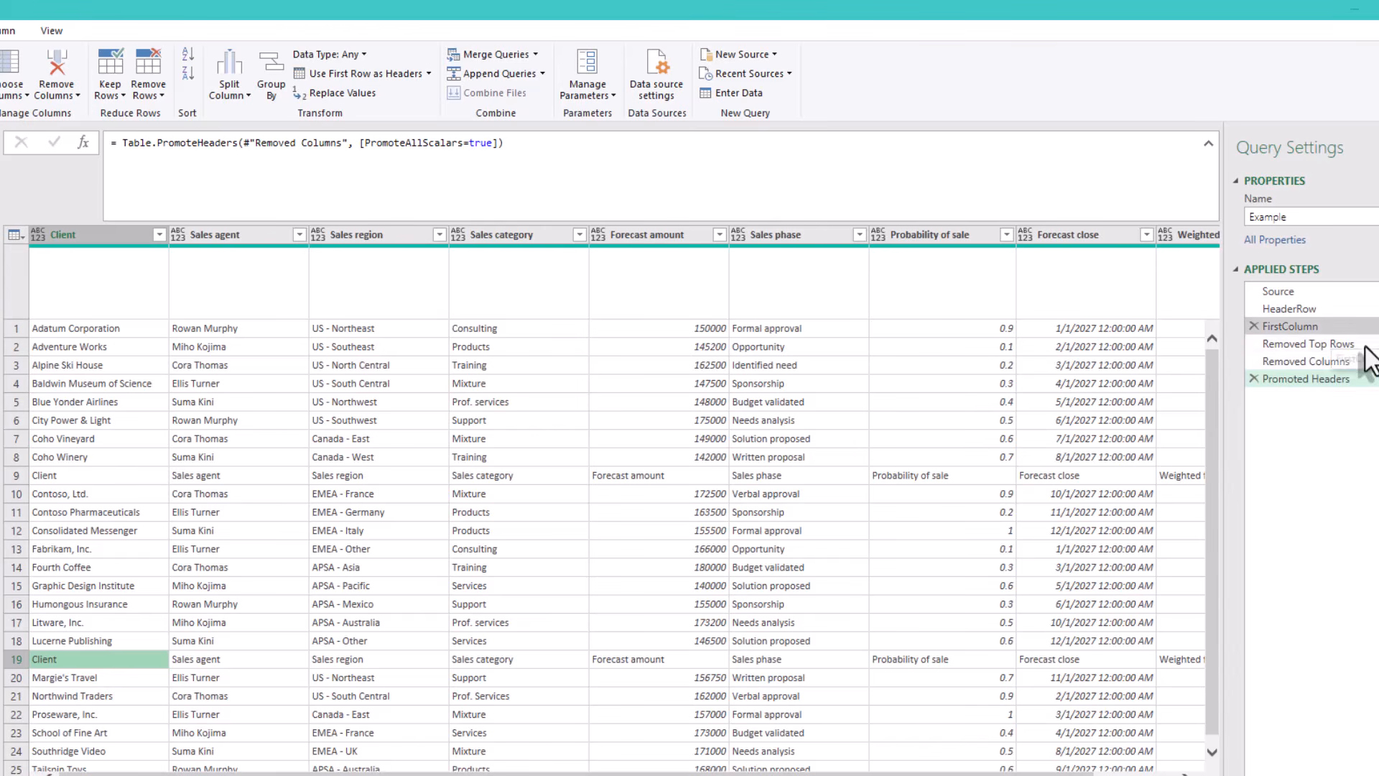
pyautogui.click(1324, 344)
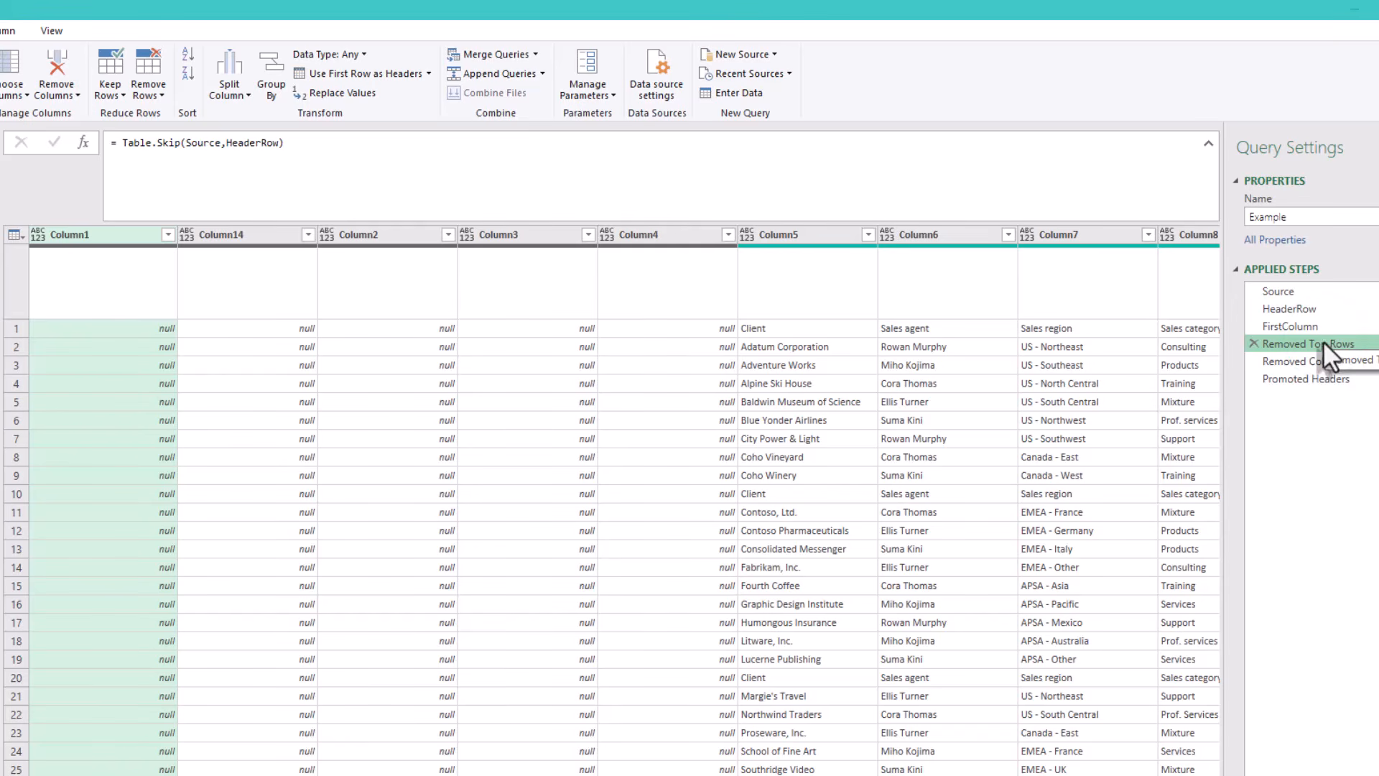
pyautogui.click(1321, 361)
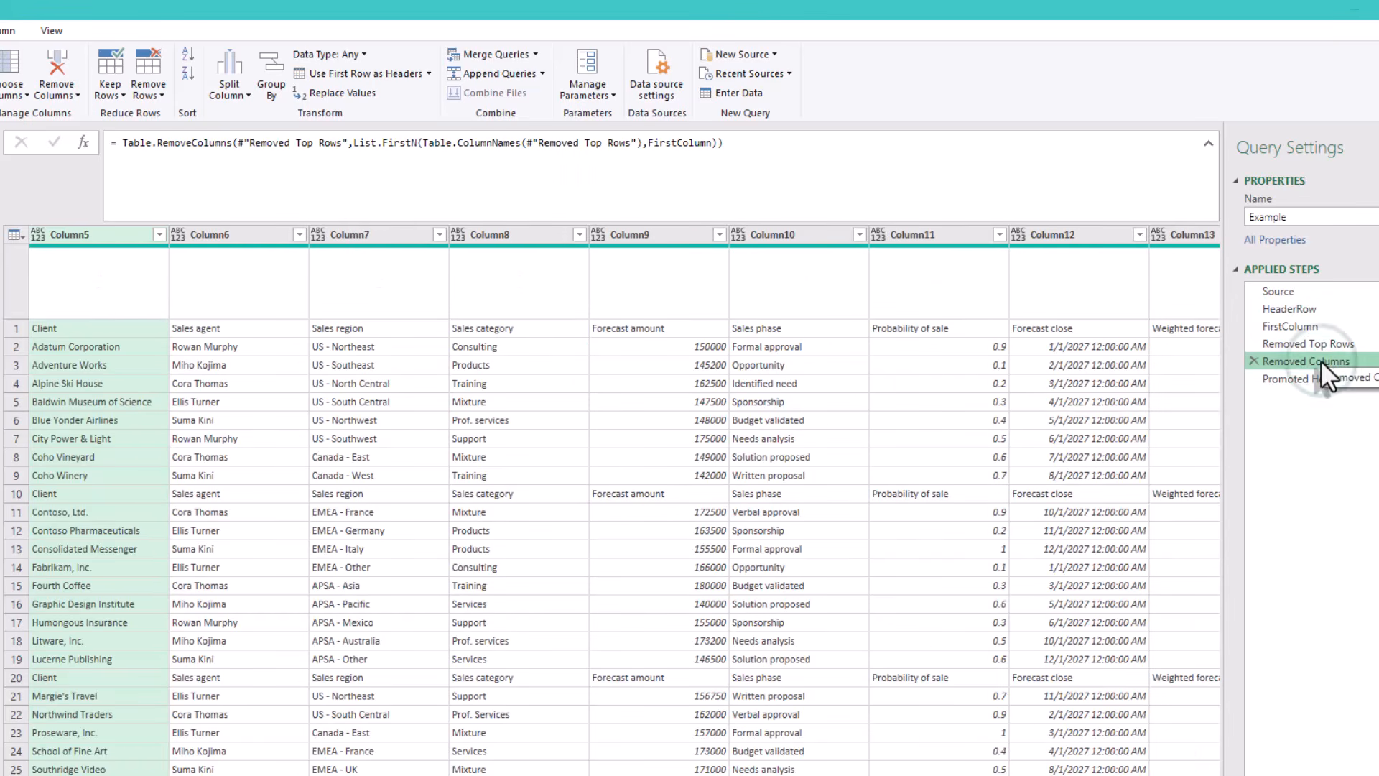
# - Filter the Promoted Headers result to keep only rows whose Client column does not equal "Client"
pyautogui.click(1315, 377)
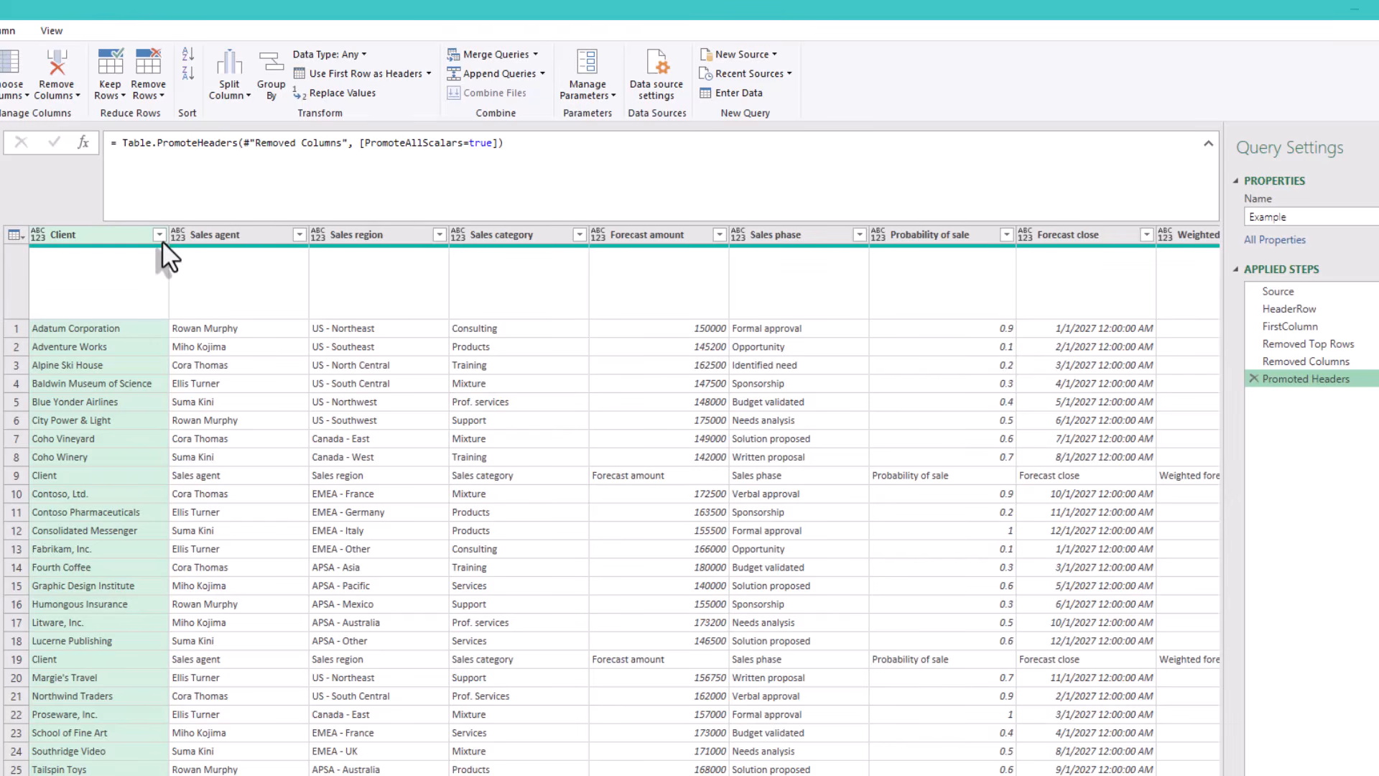
pyautogui.rightClick(104, 474)
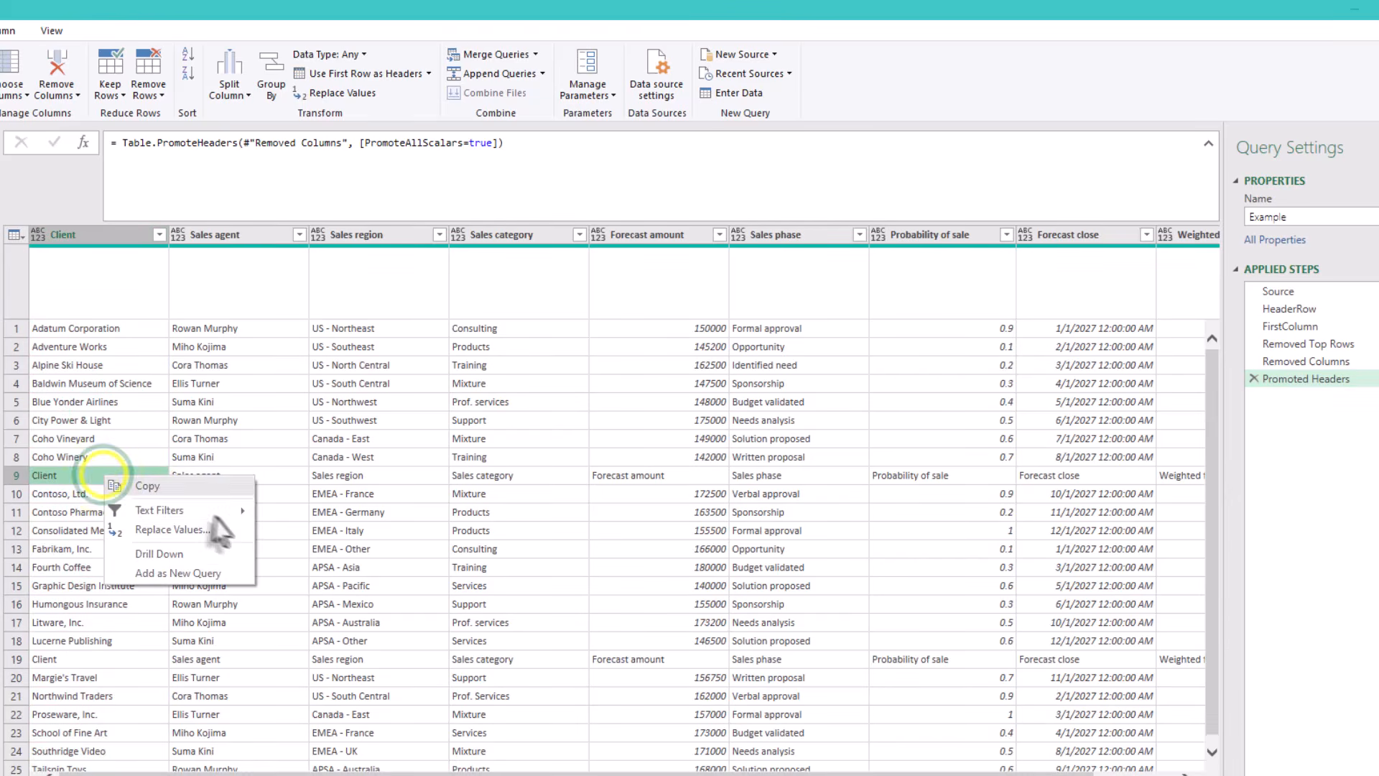
pyautogui.moveTo(222, 516)
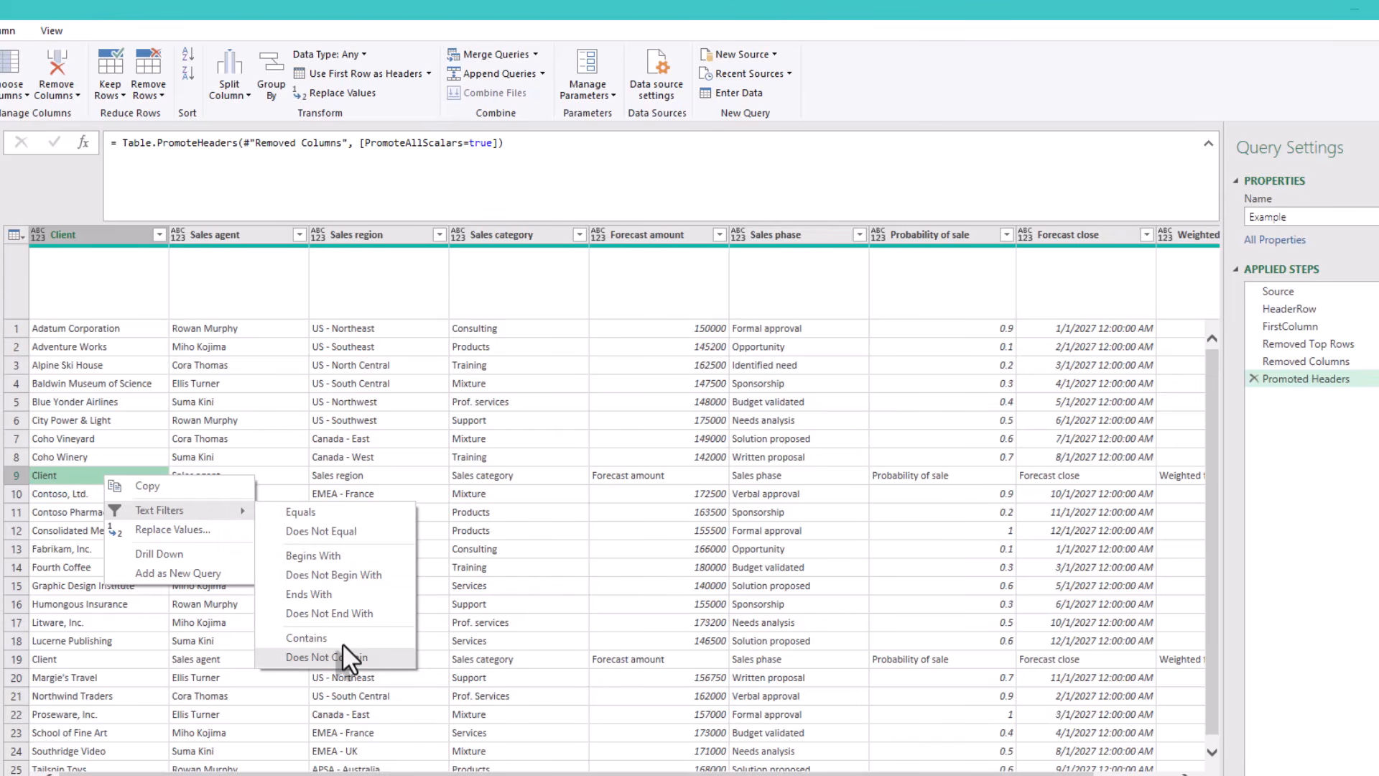
pyautogui.click(338, 532)
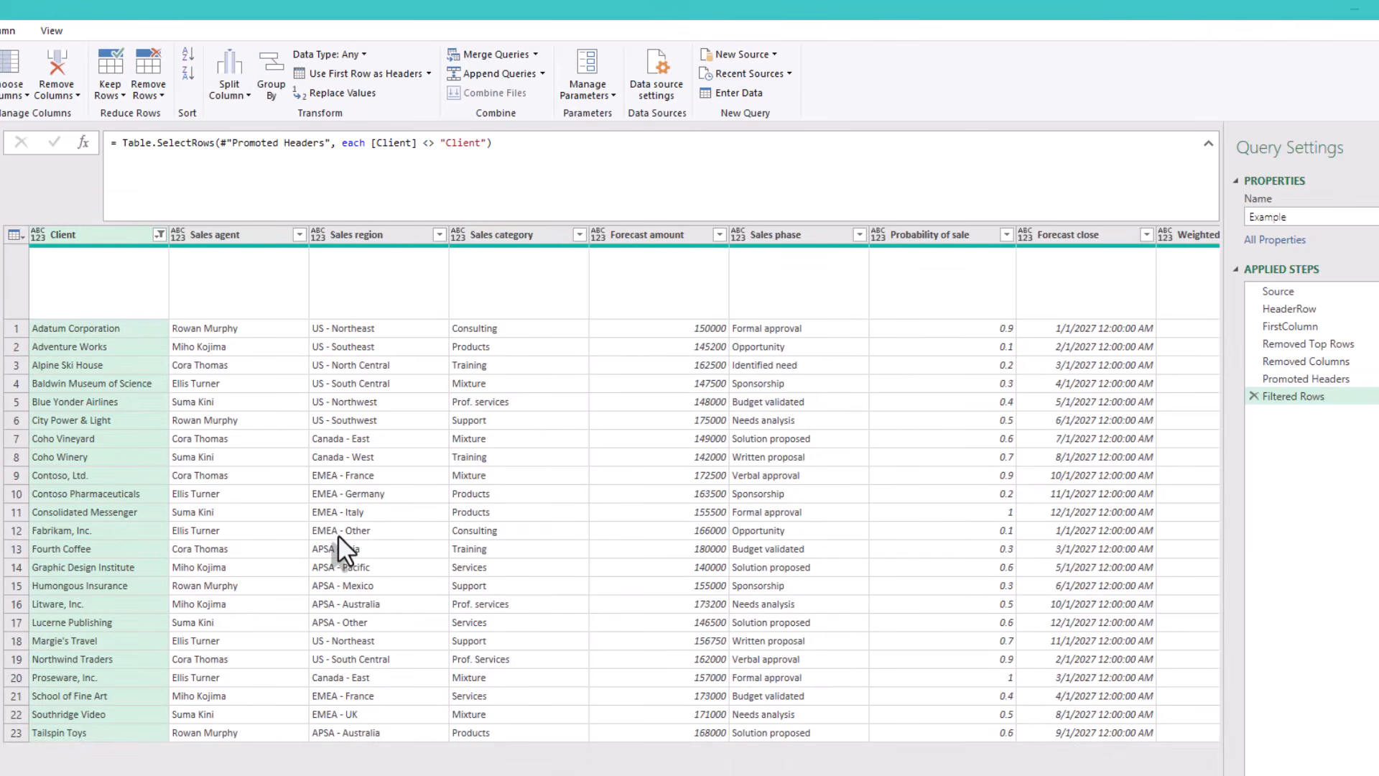
pyautogui.click(542, 300)
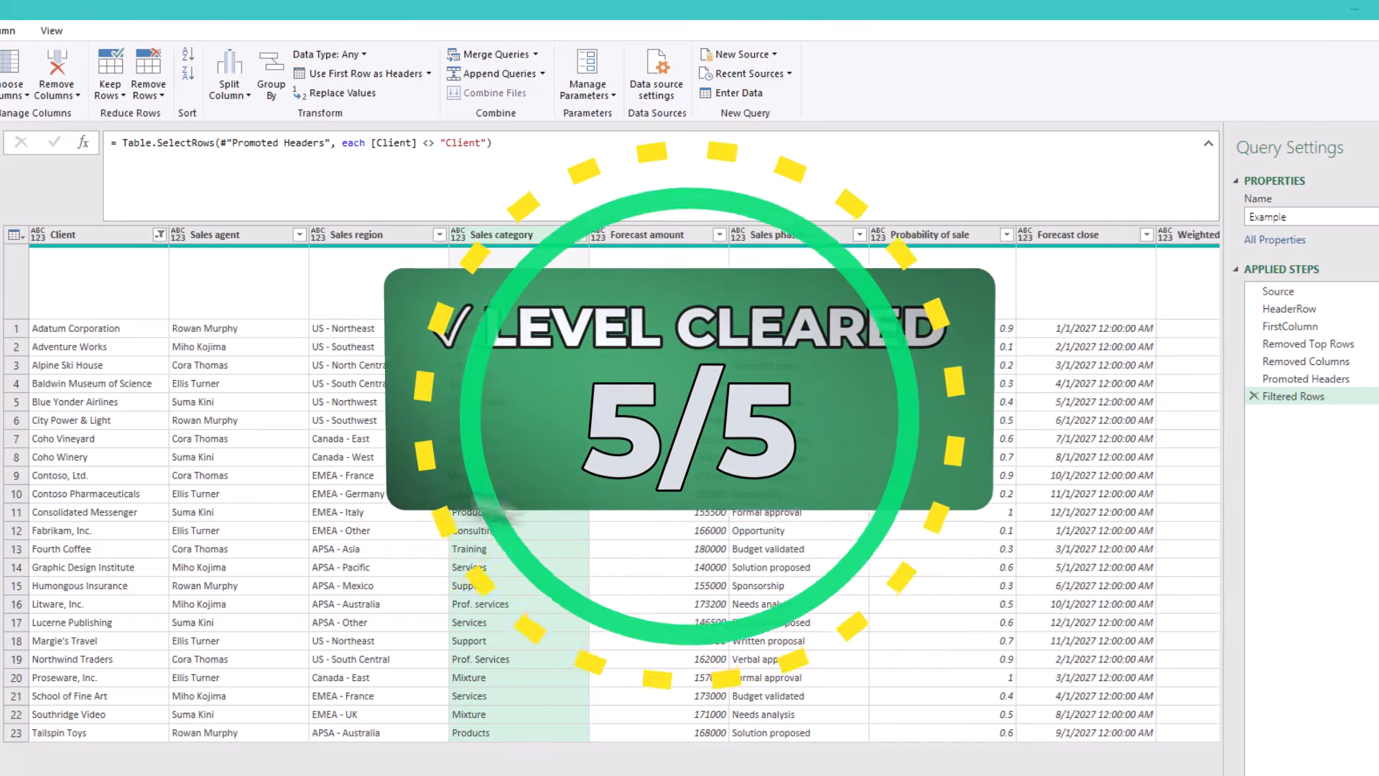
pyautogui.click(509, 490)
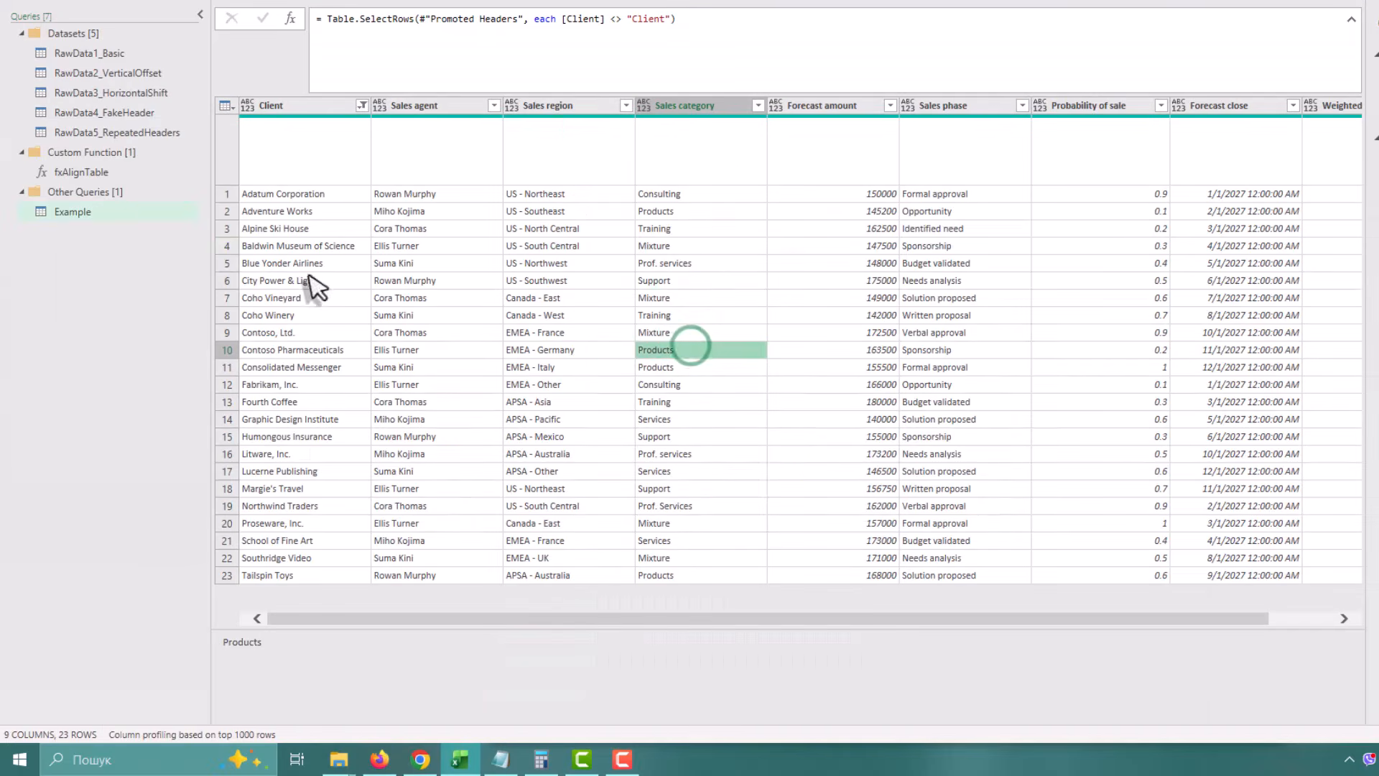
# - Read through the fxAlignTable custom function's full code in the Advanced Editor and close it
pyautogui.click(128, 171)
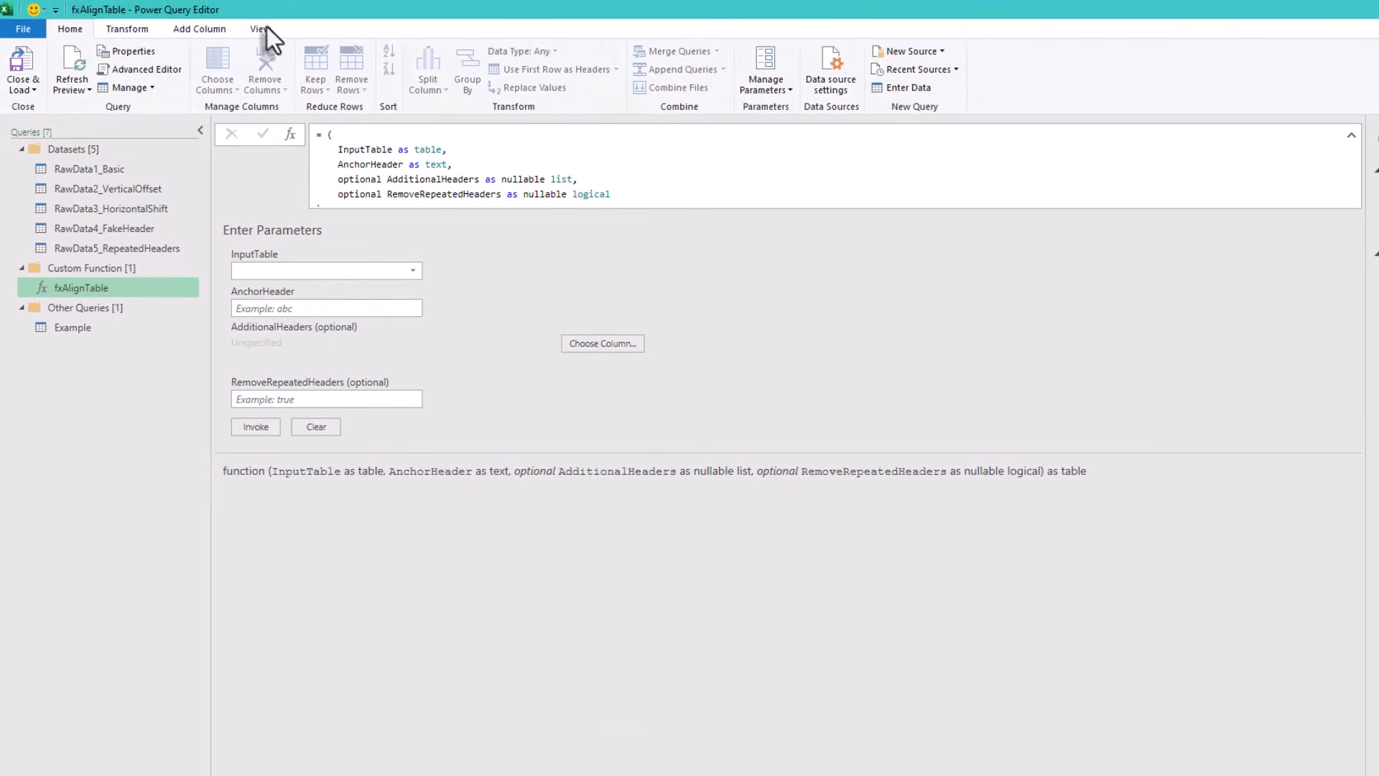
pyautogui.click(262, 29)
pyautogui.click(506, 76)
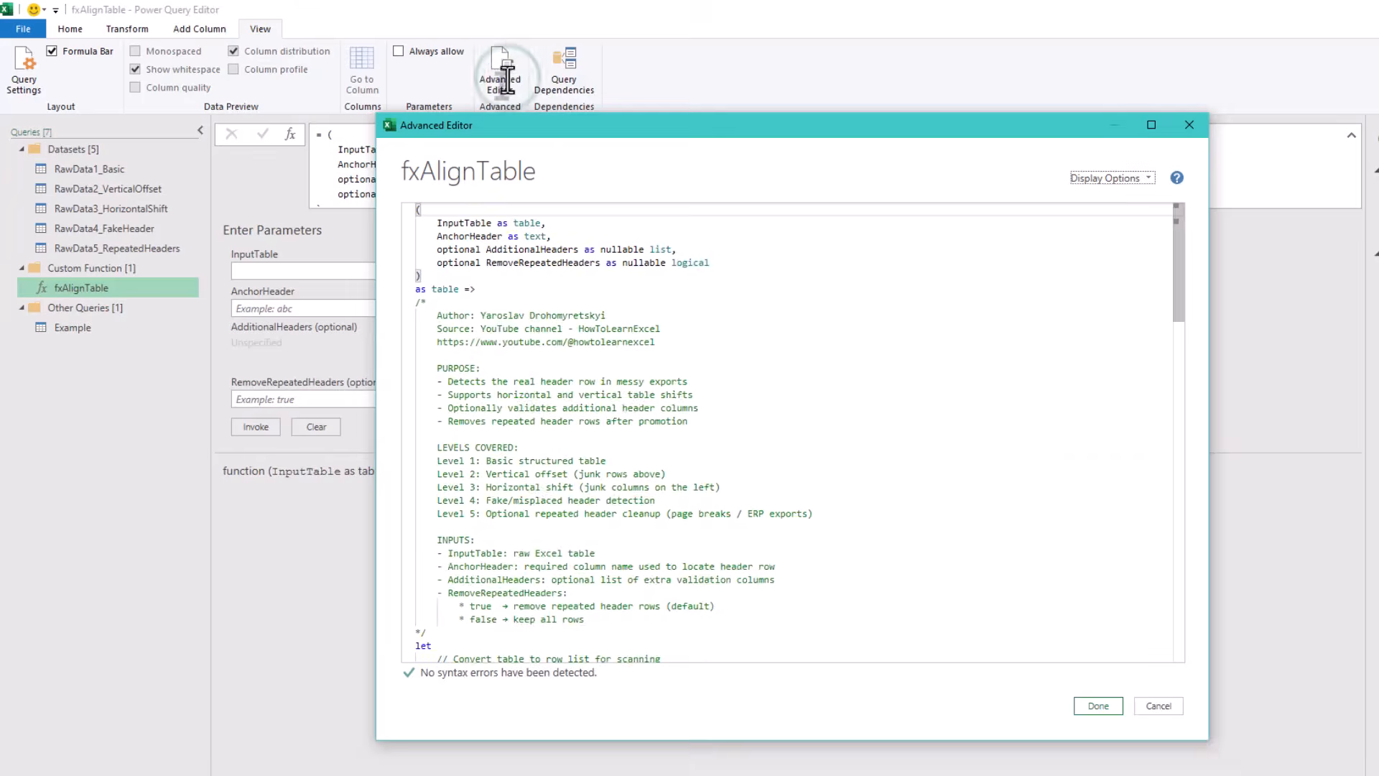
pyautogui.scroll(-10, 489, 487)
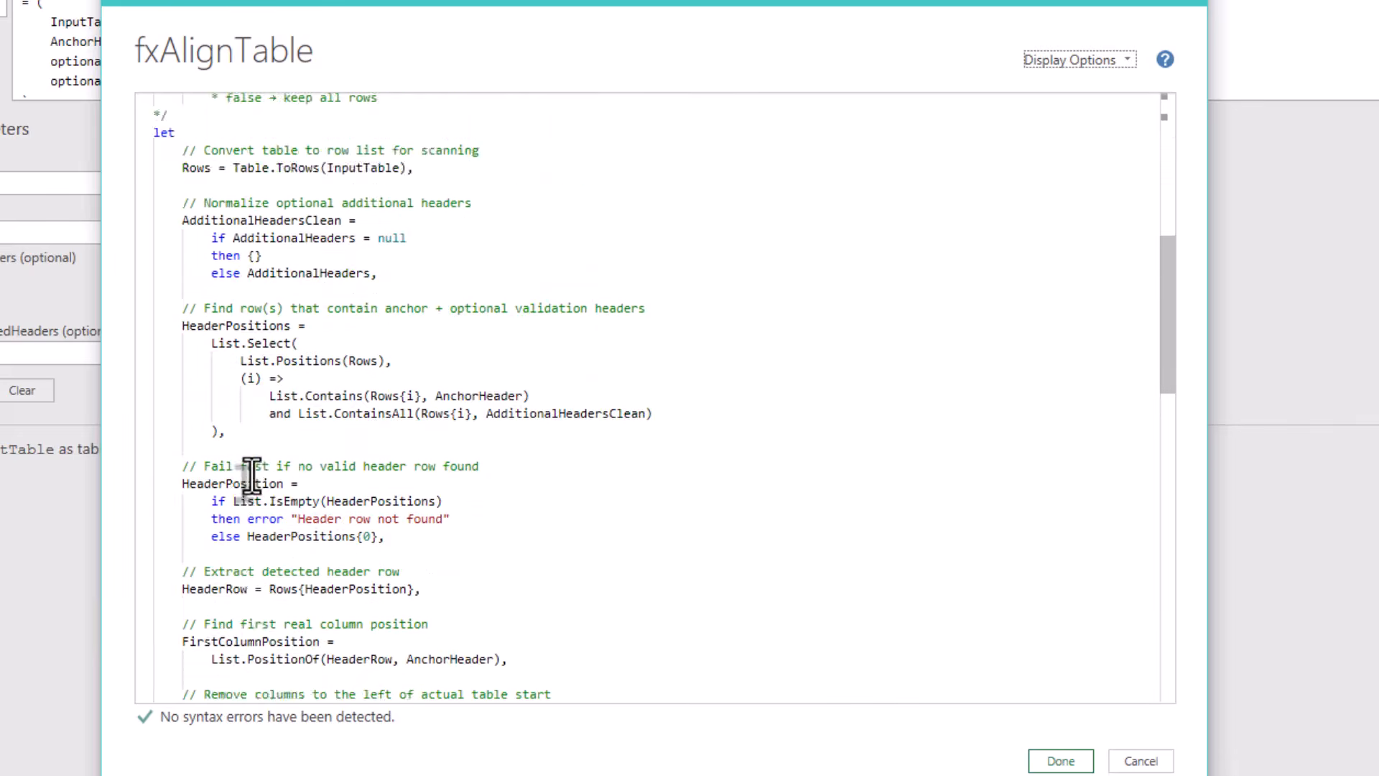
pyautogui.scroll(-20, 248, 477)
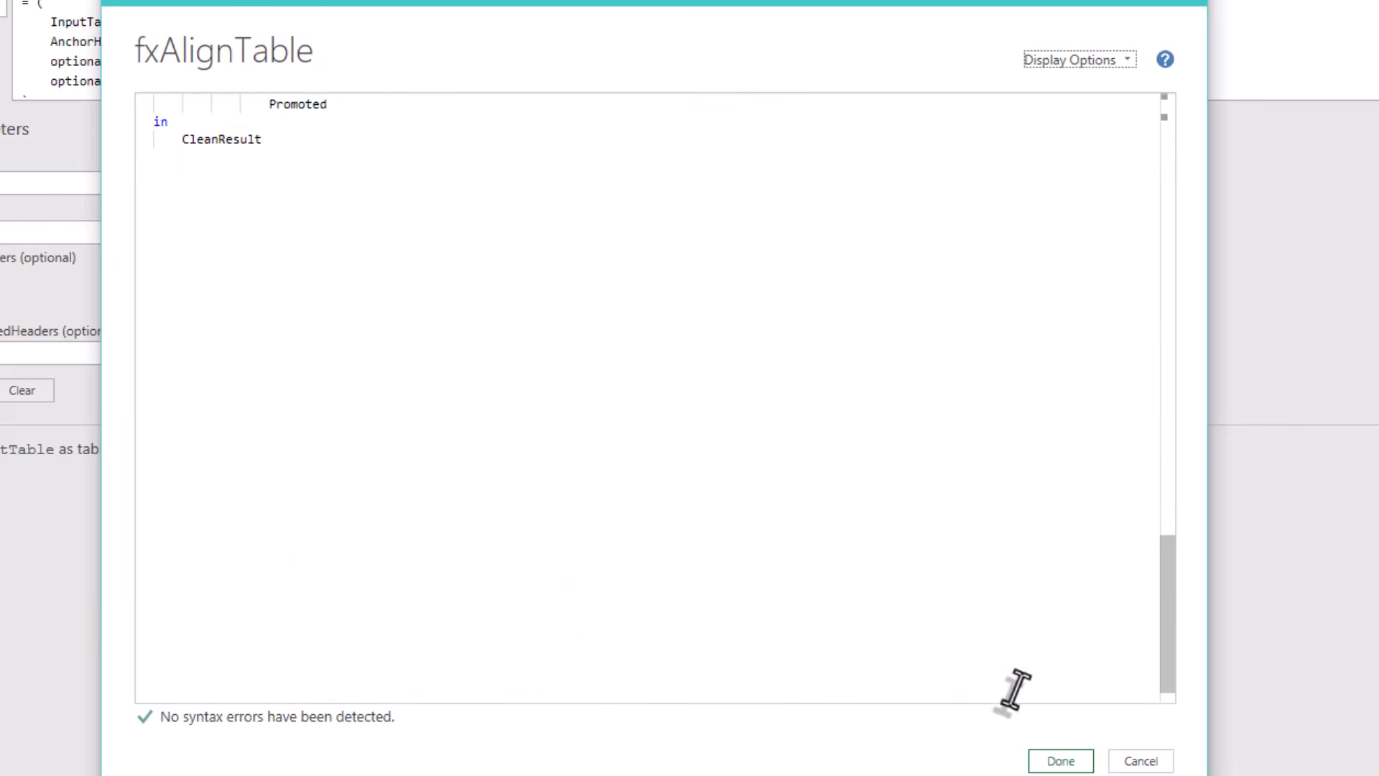
pyautogui.scroll(20, 1015, 689)
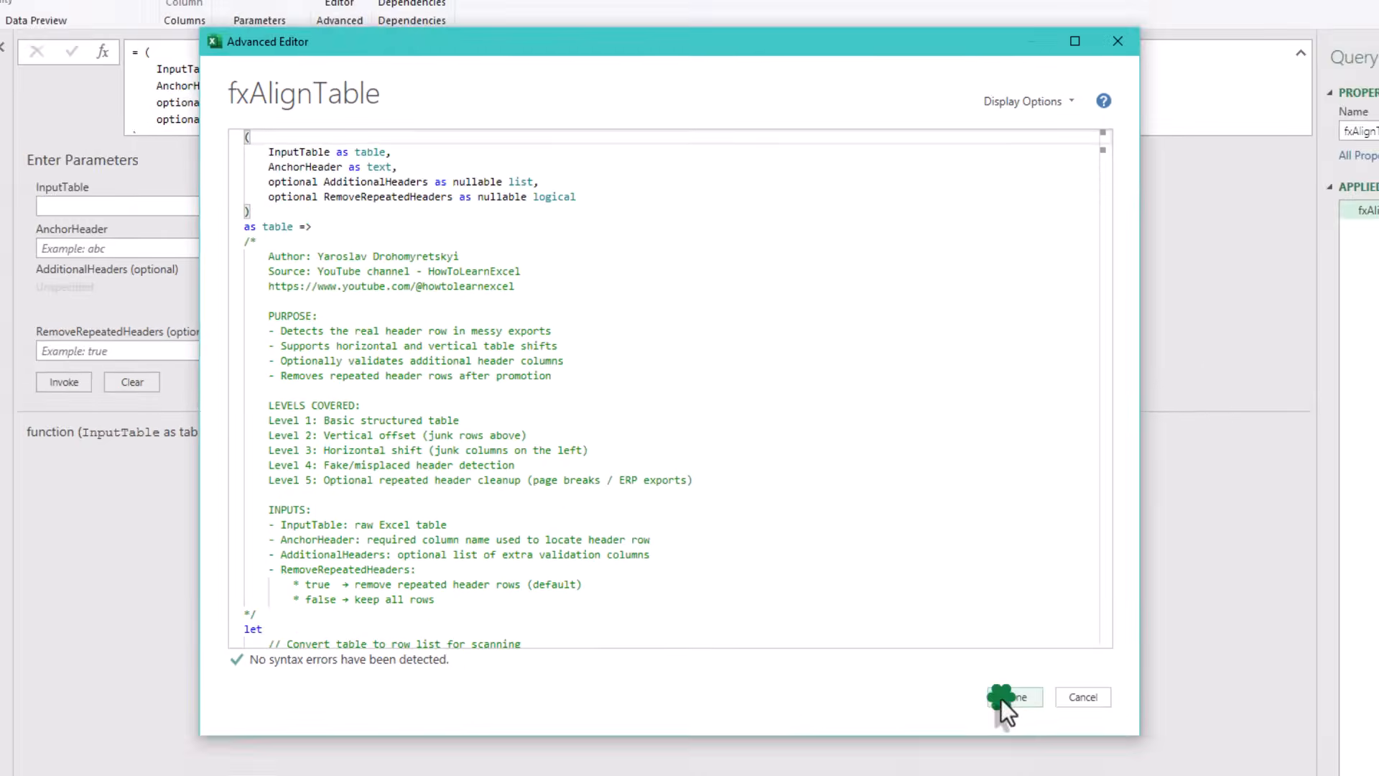
pyautogui.click(1061, 761)
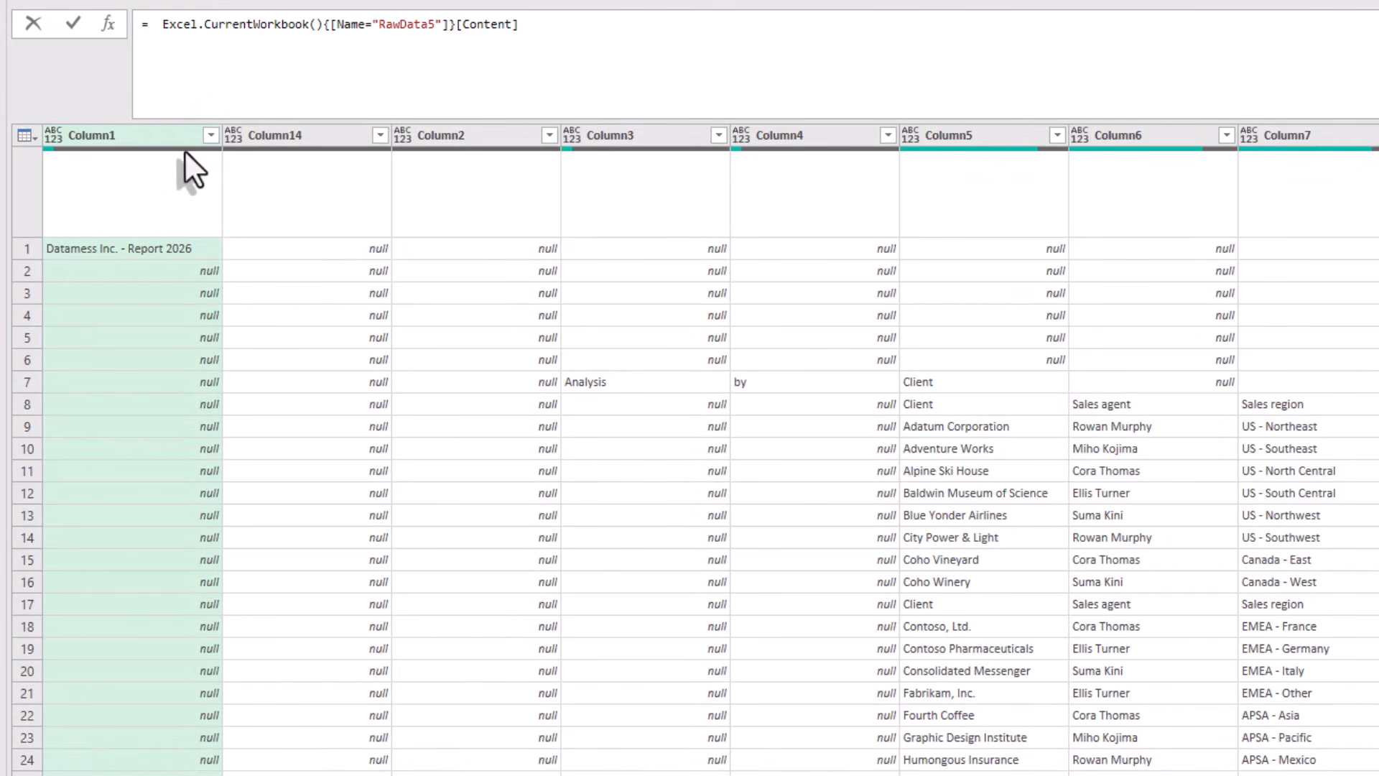
# - Wrap the RawData5 source expression in fxAlignTable with anchor header "Client" and additional headers {"Sales agent"}, and commit the formula
pyautogui.write('fxAlignTable(')
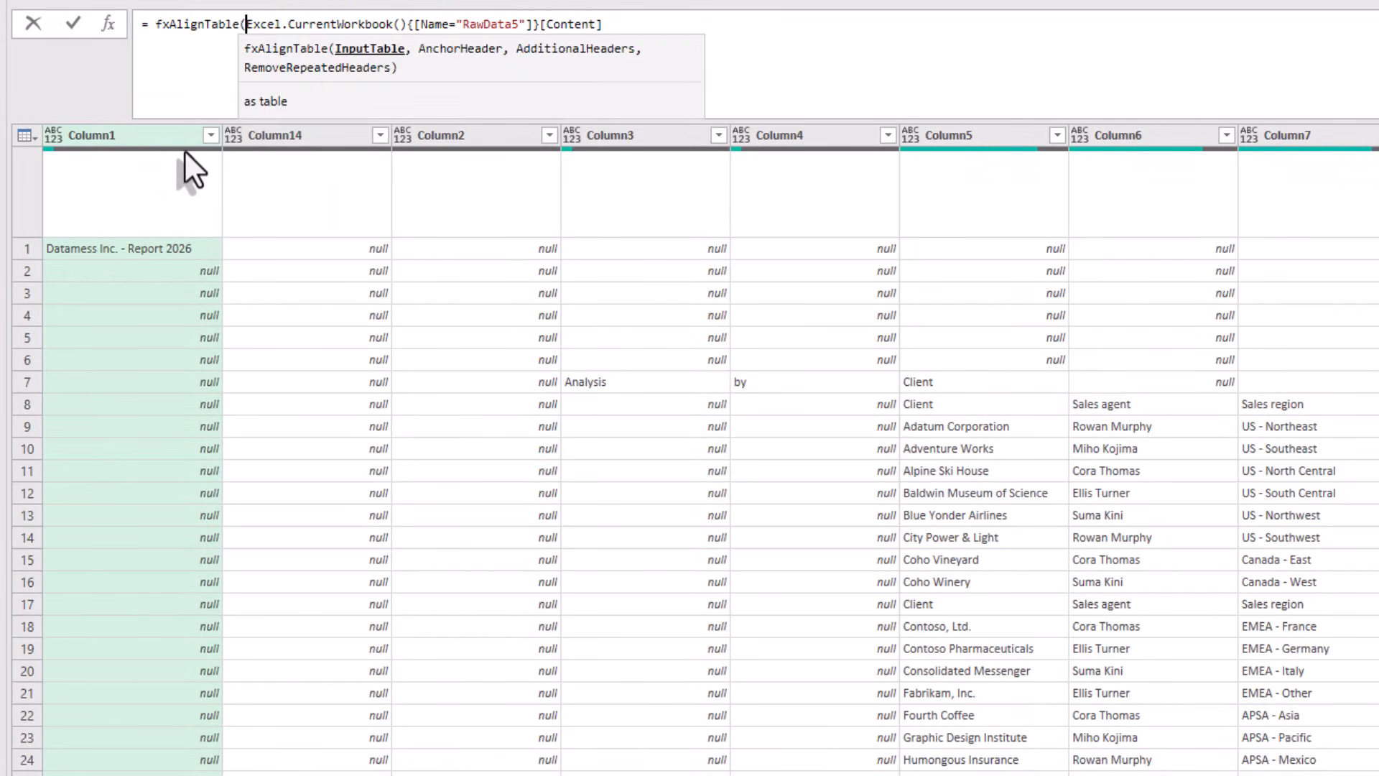
pyautogui.press('End')
pyautogui.write(',"')
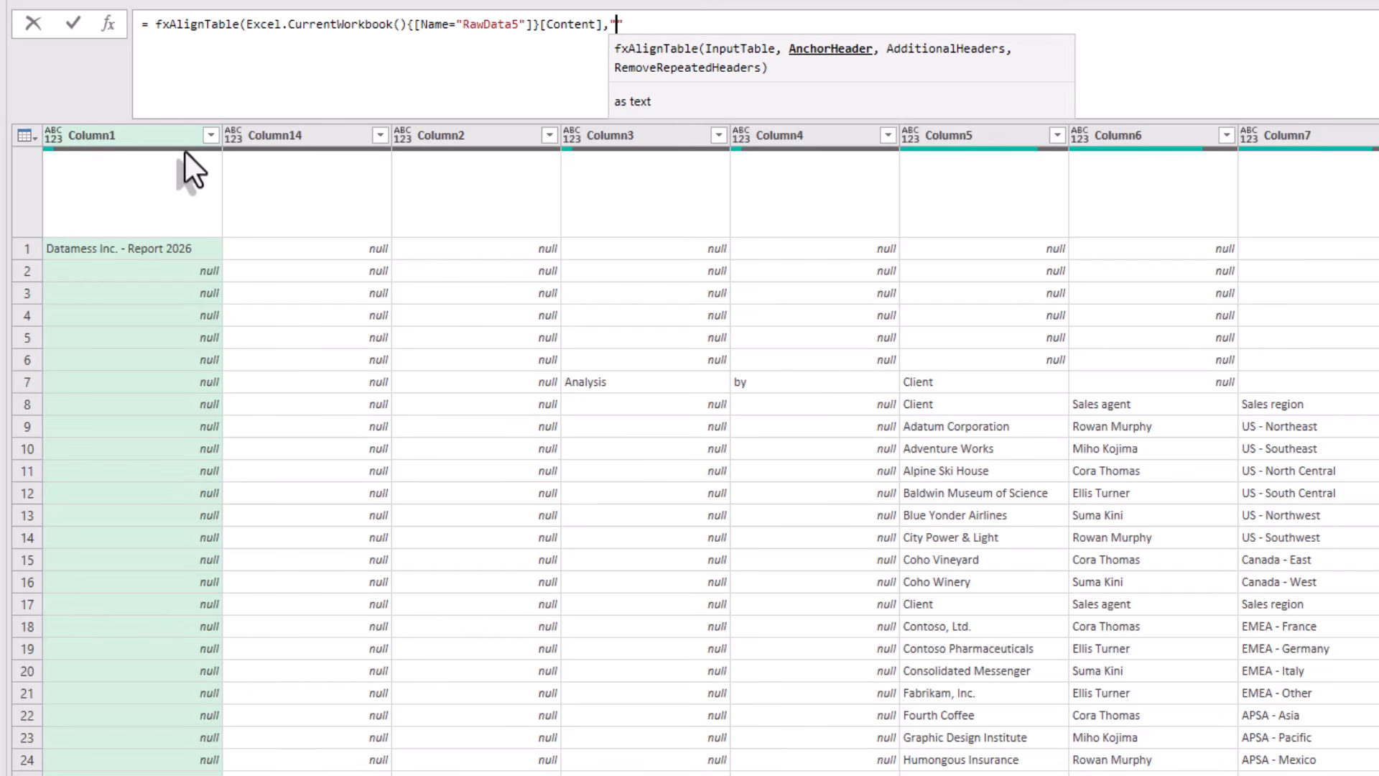
pyautogui.write('Client",')
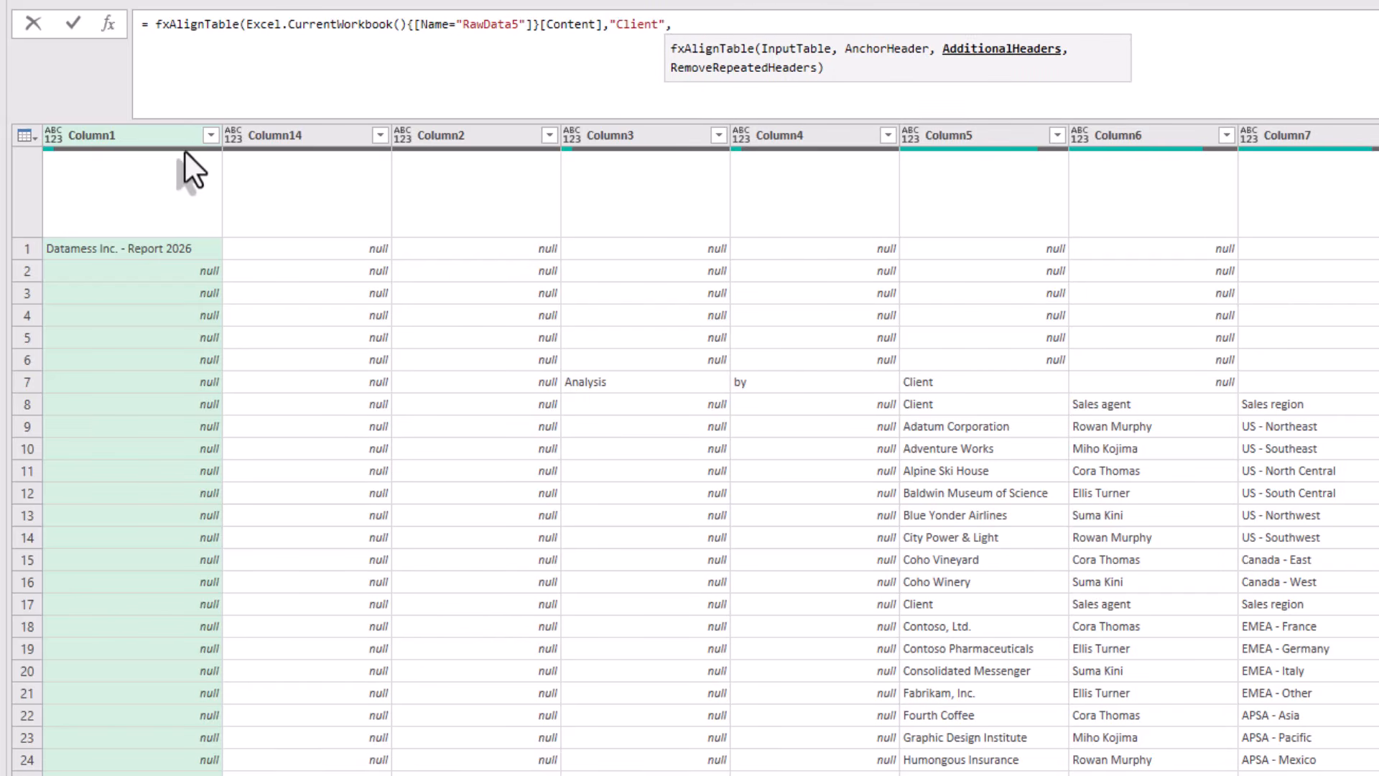
pyautogui.write('"')
pyautogui.write('{"Sales ')
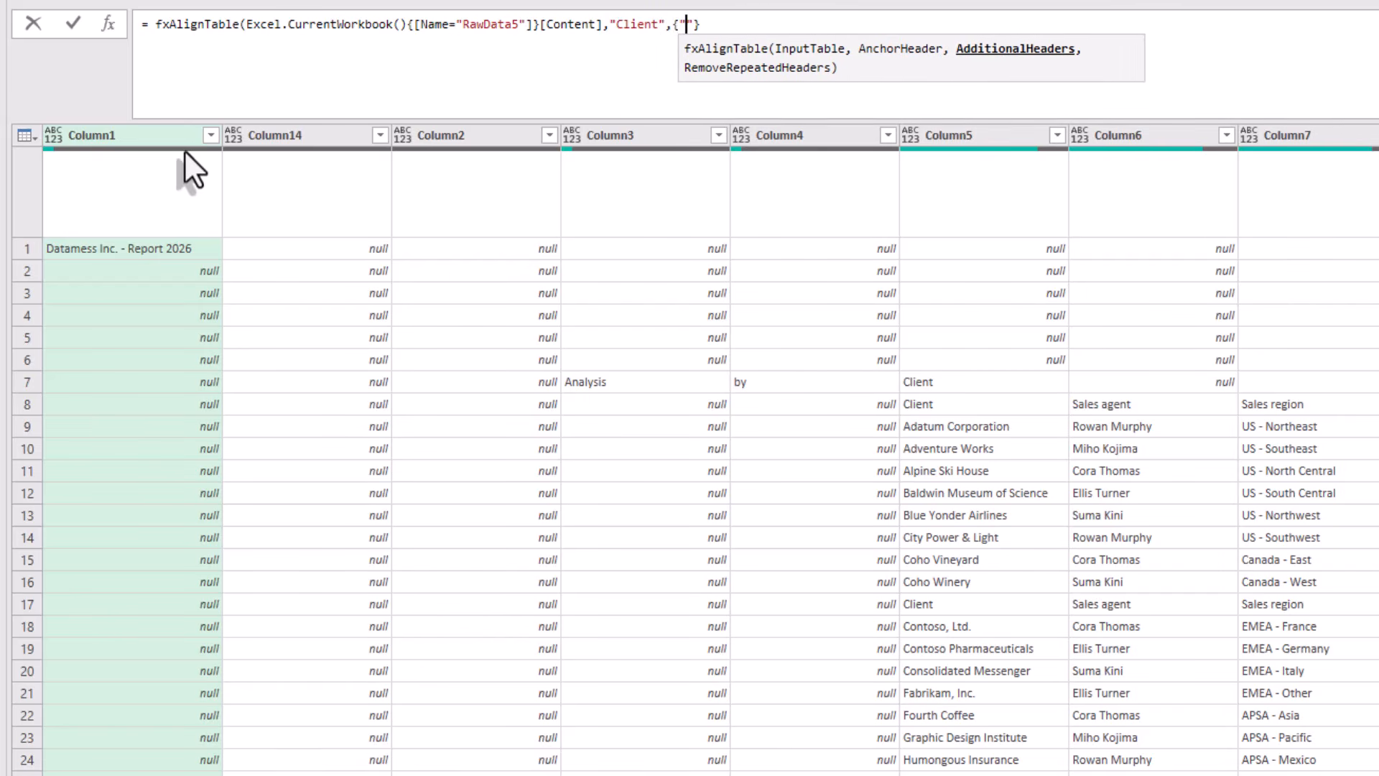
pyautogui.write('agent"}')
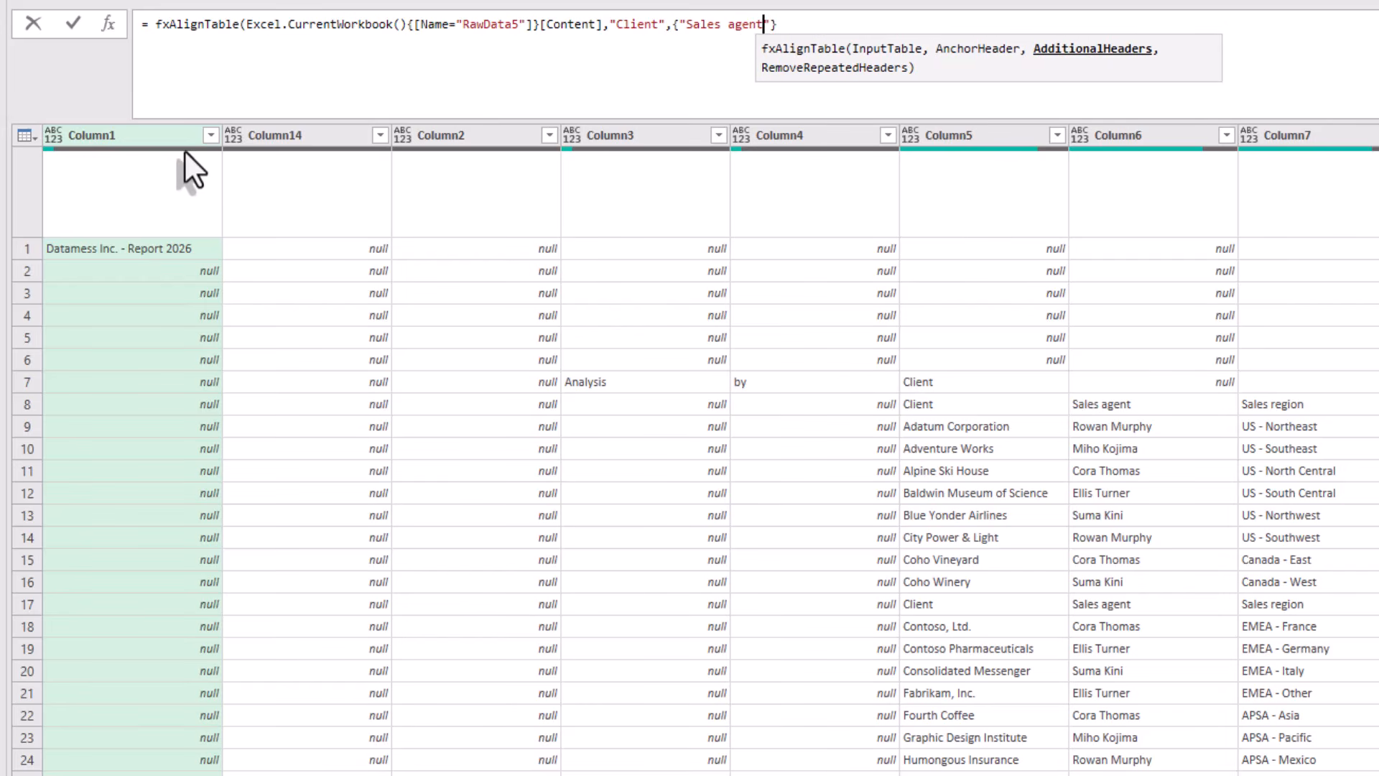
pyautogui.write(')')
pyautogui.press('Return')
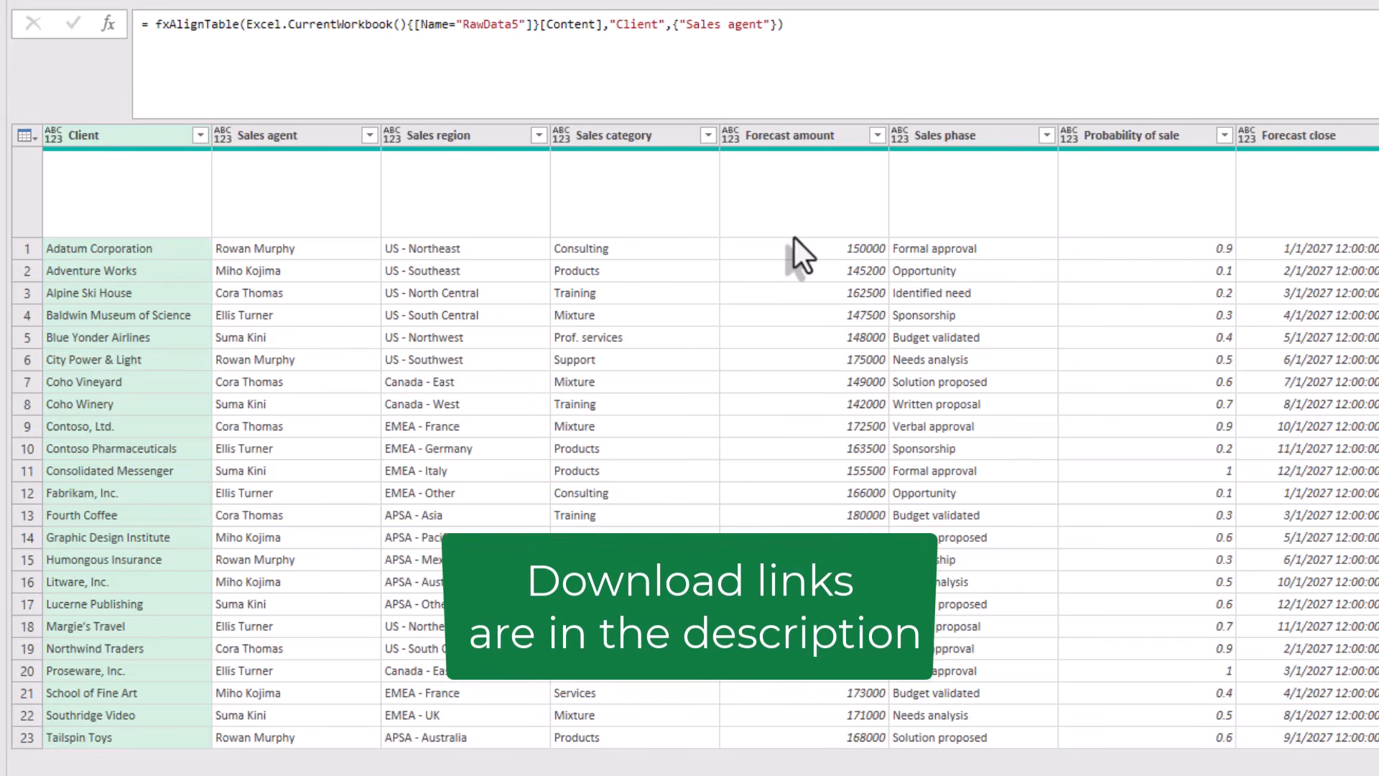
# - Highlight the fxAlignTable name in the formula and view that function's query and its parameters
pyautogui.doubleClick(176, 26)
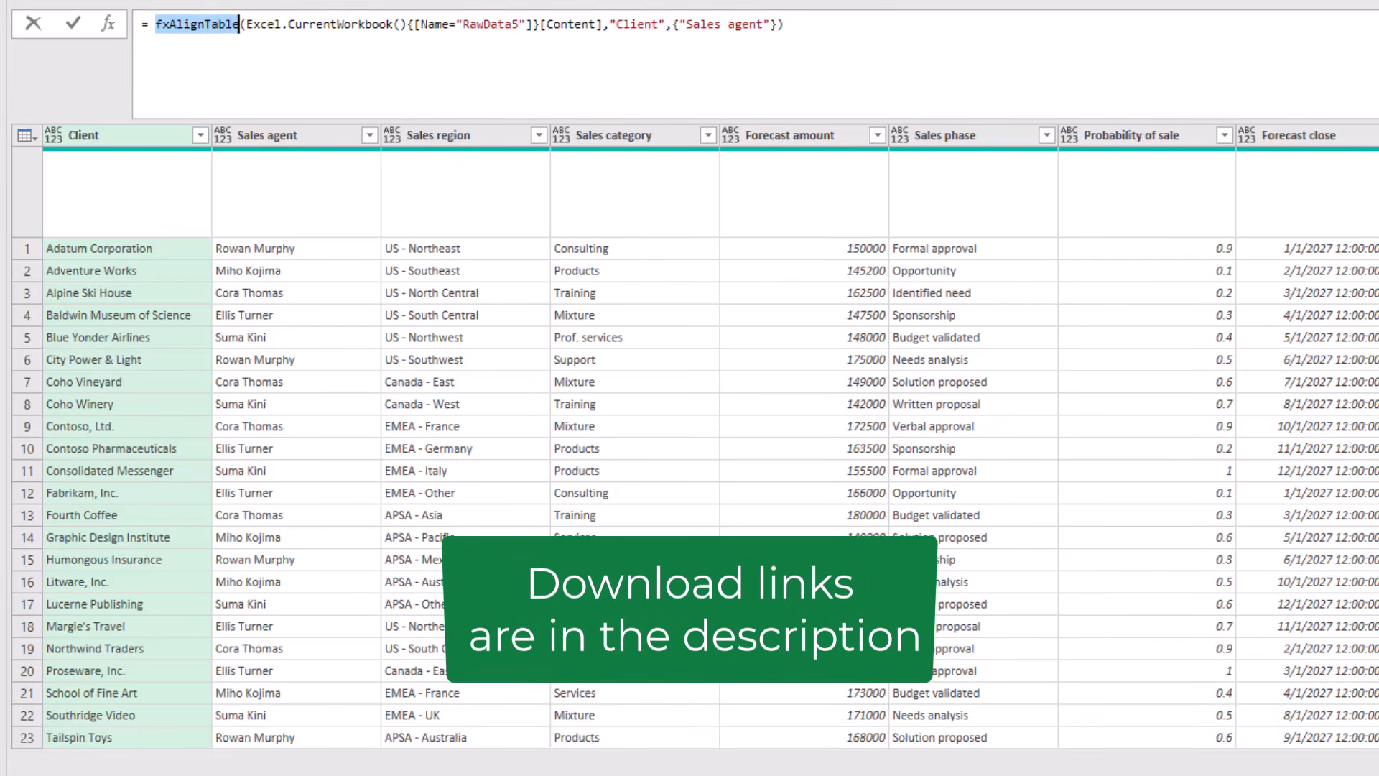
pyautogui.press('Return')
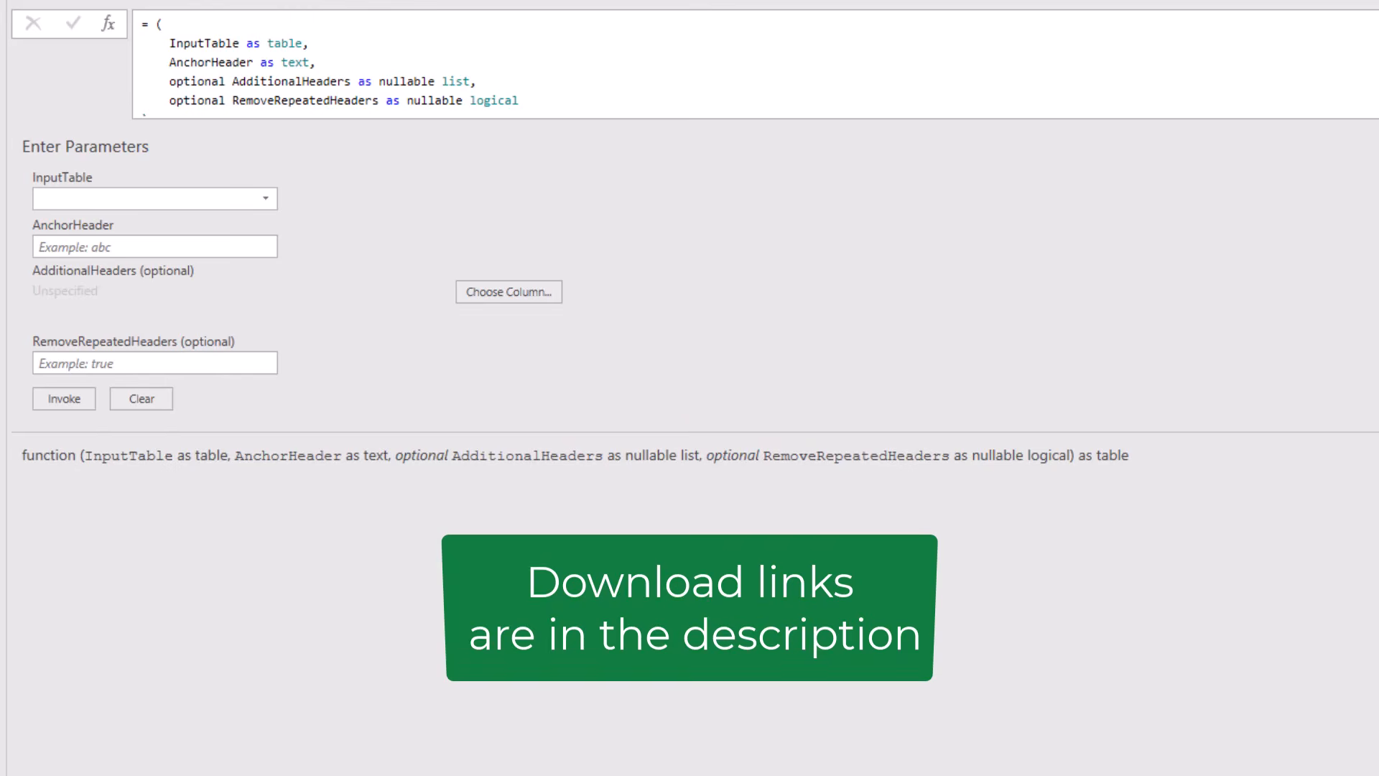